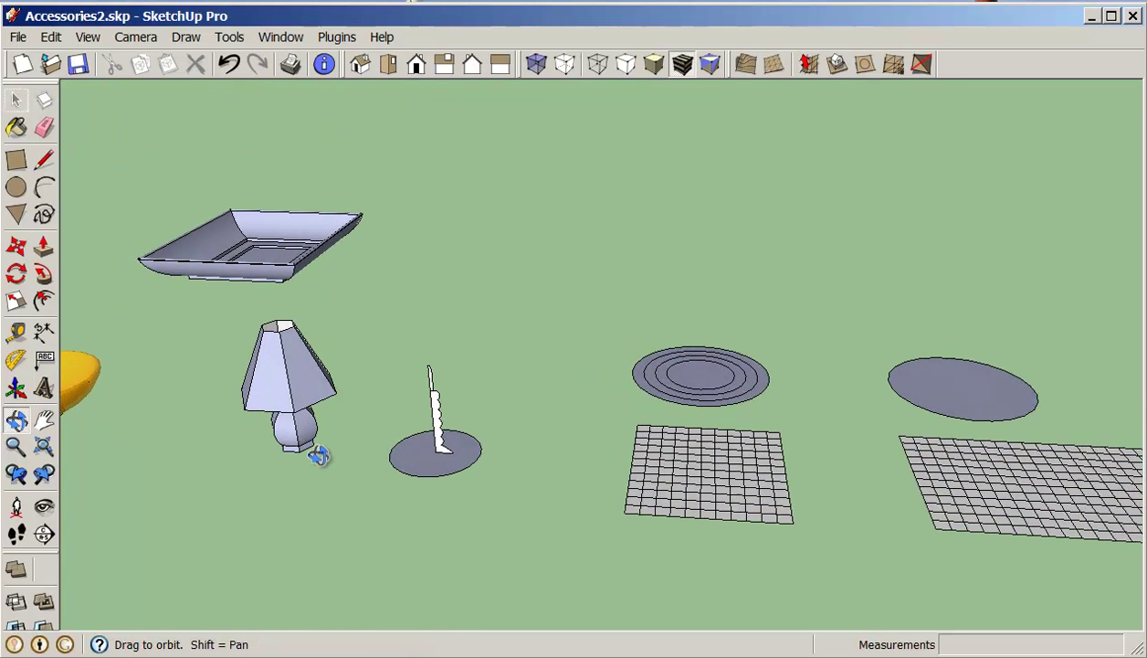
- Paint the tray's inner face Translucent_Glass_Brown, then window-select the whole tray
{"action": "left_click", "coordinate": [16, 127]}
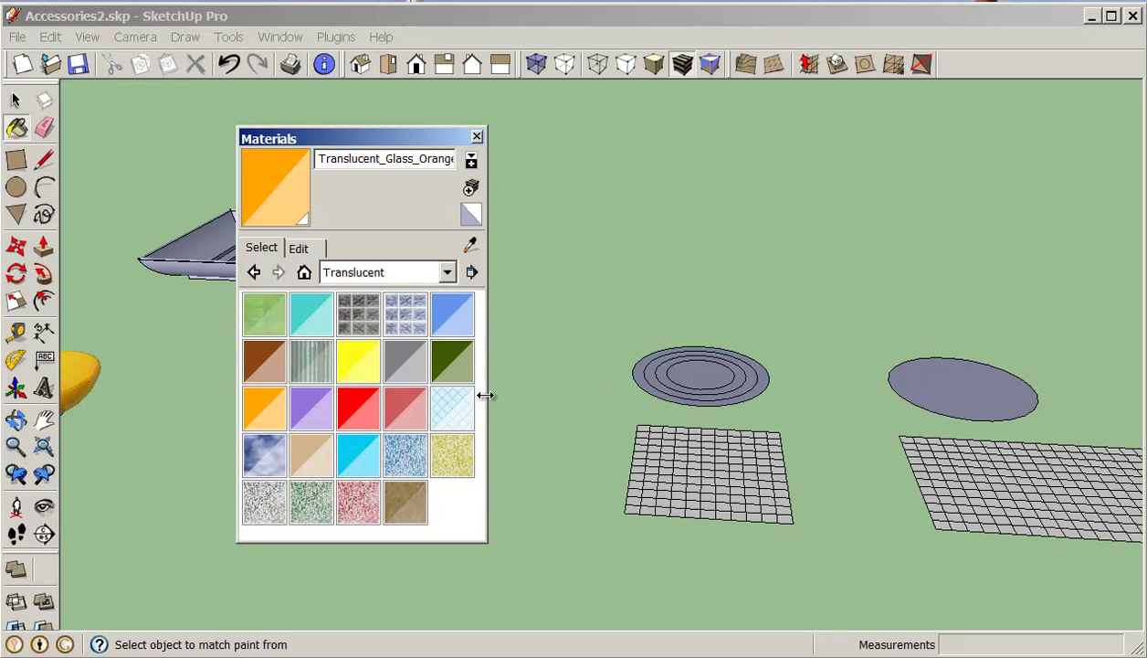
{"action": "left_click", "coordinate": [260, 362]}
{"action": "left_click", "coordinate": [201, 236]}
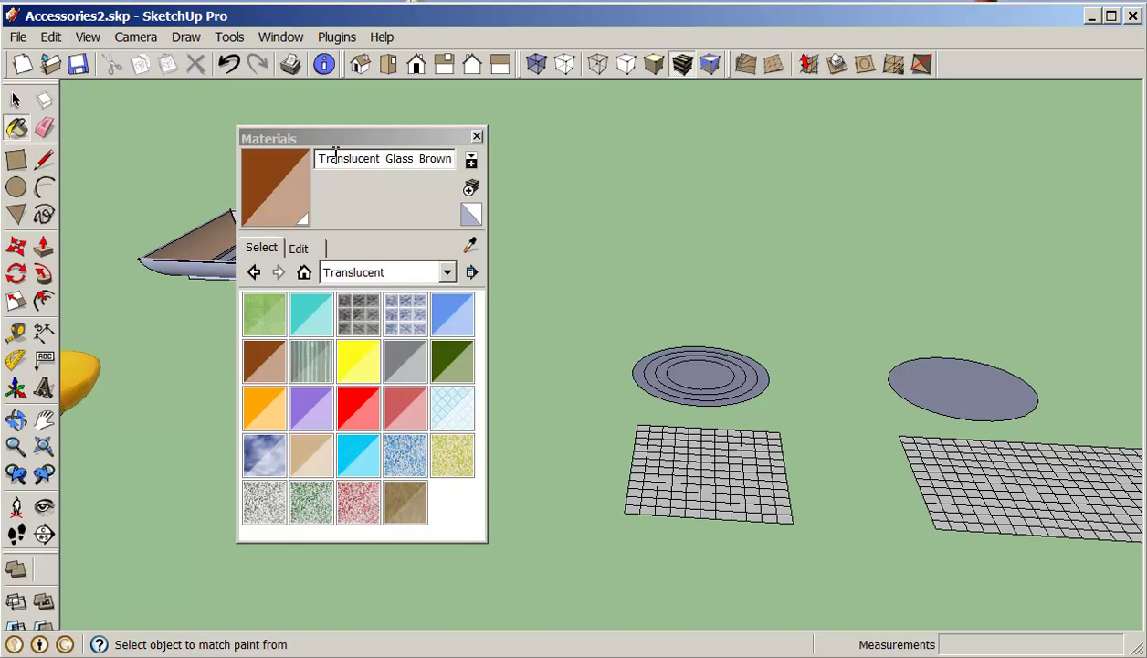
{"action": "left_click_drag", "start_coordinate": [298, 135], "coordinate": [600, 151]}
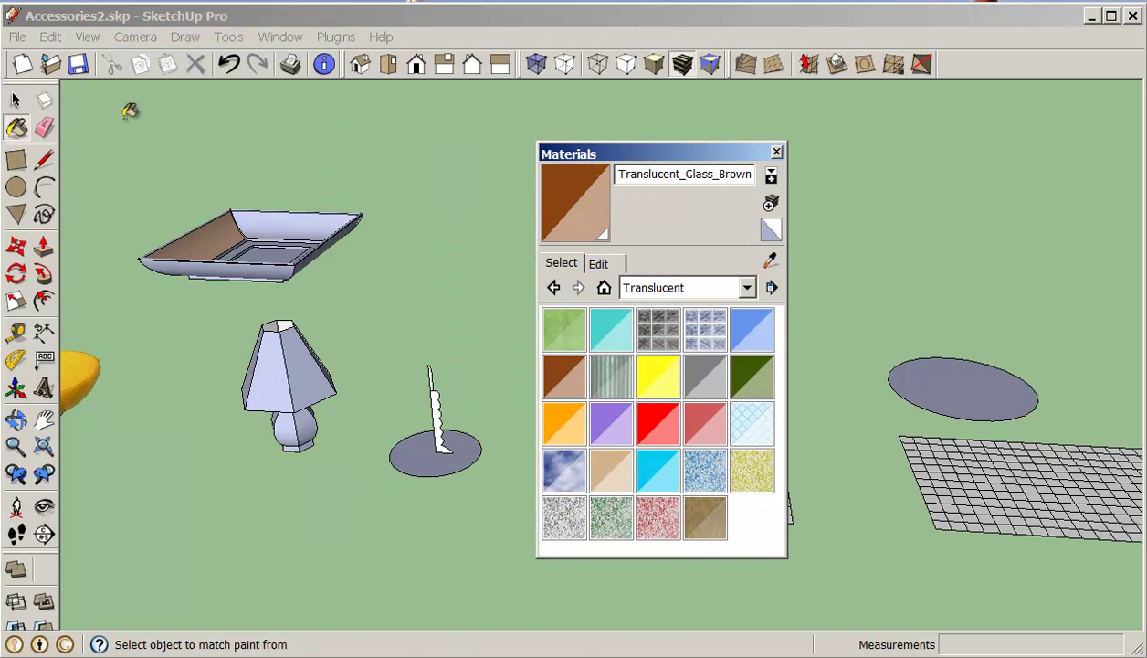
{"action": "left_click", "coordinate": [16, 99]}
{"action": "left_click_drag", "start_coordinate": [98, 161], "coordinate": [410, 293]}
- Make the tray a group and paint the group with the brown glass material
{"action": "right_click", "coordinate": [305, 225]}
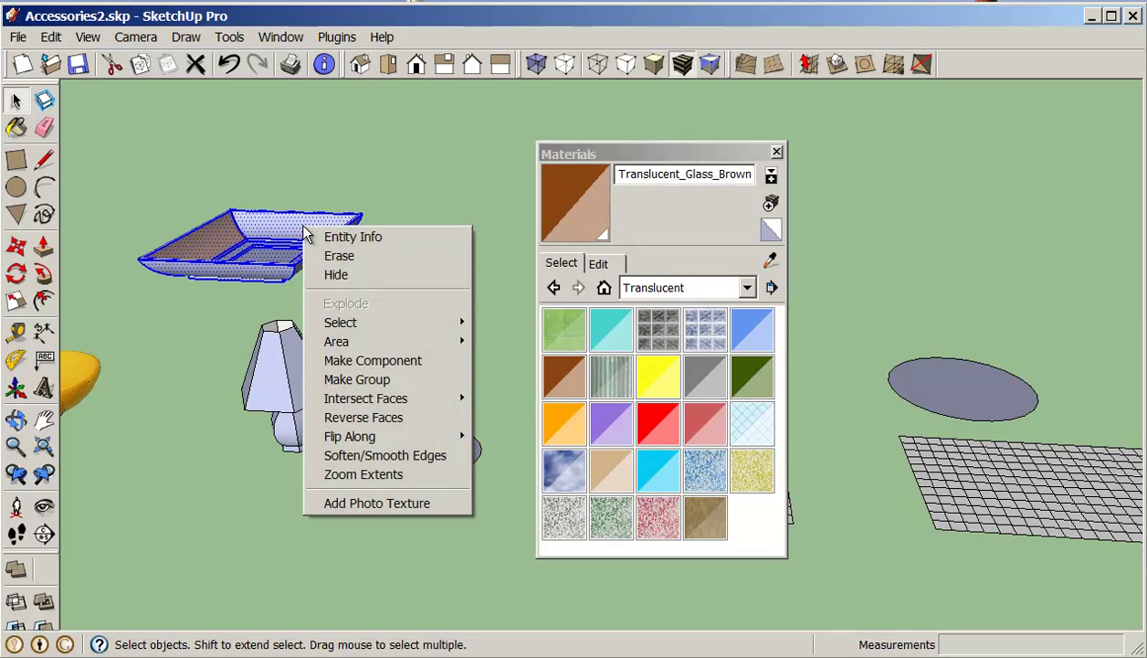
{"action": "left_click", "coordinate": [419, 380]}
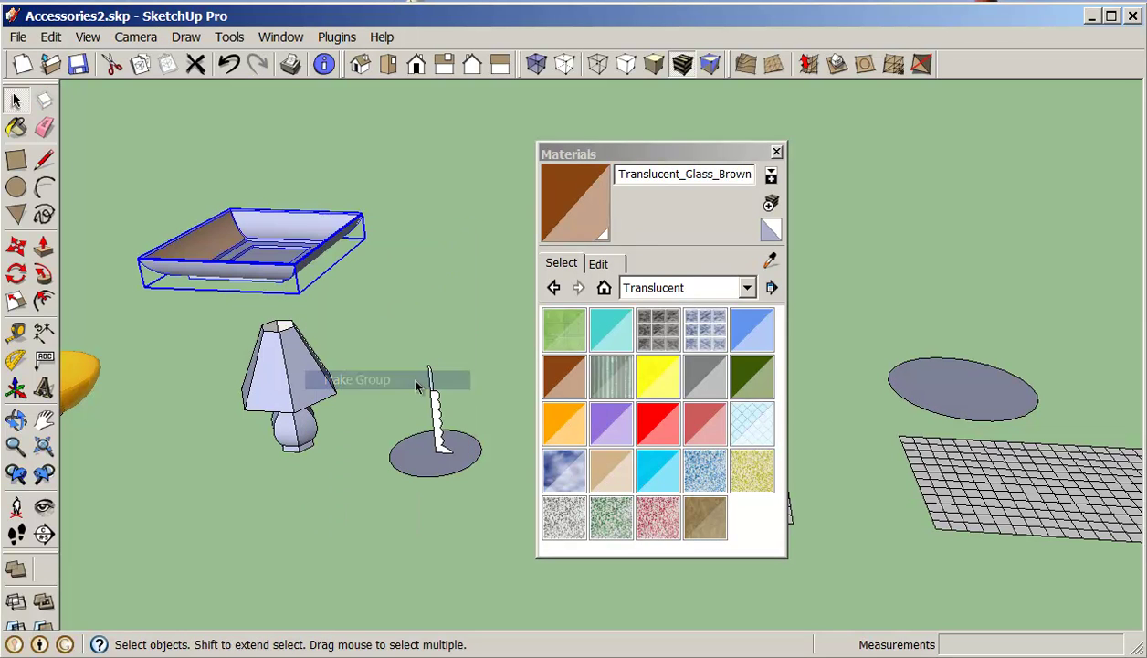
{"action": "left_click", "coordinate": [575, 203]}
{"action": "middle_click_drag", "start_coordinate": [289, 229], "coordinate": [254, 271]}
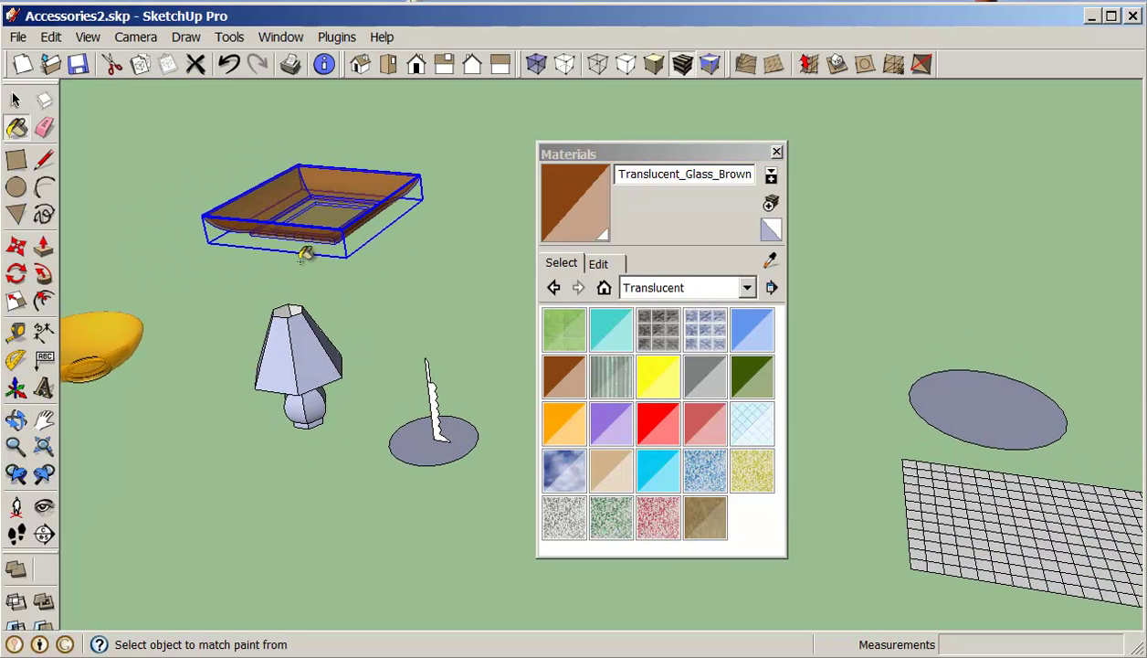
- Inside the tray group, soften and smooth all edges at 90 degrees
{"action": "left_click", "coordinate": [16, 100]}
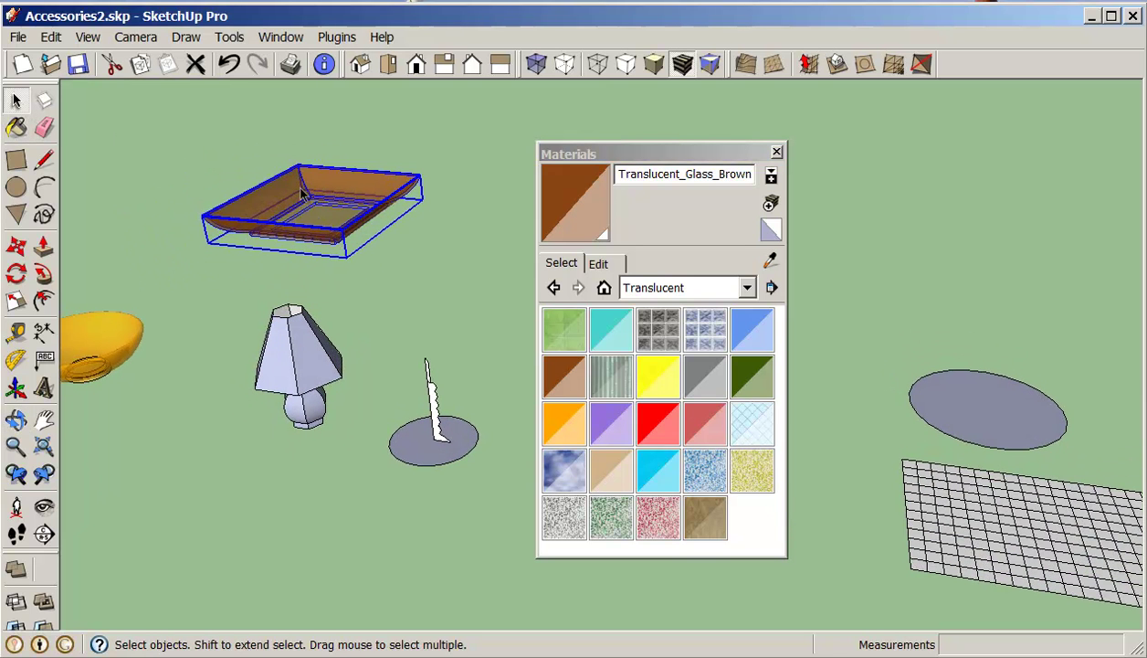
{"action": "right_click", "coordinate": [302, 195]}
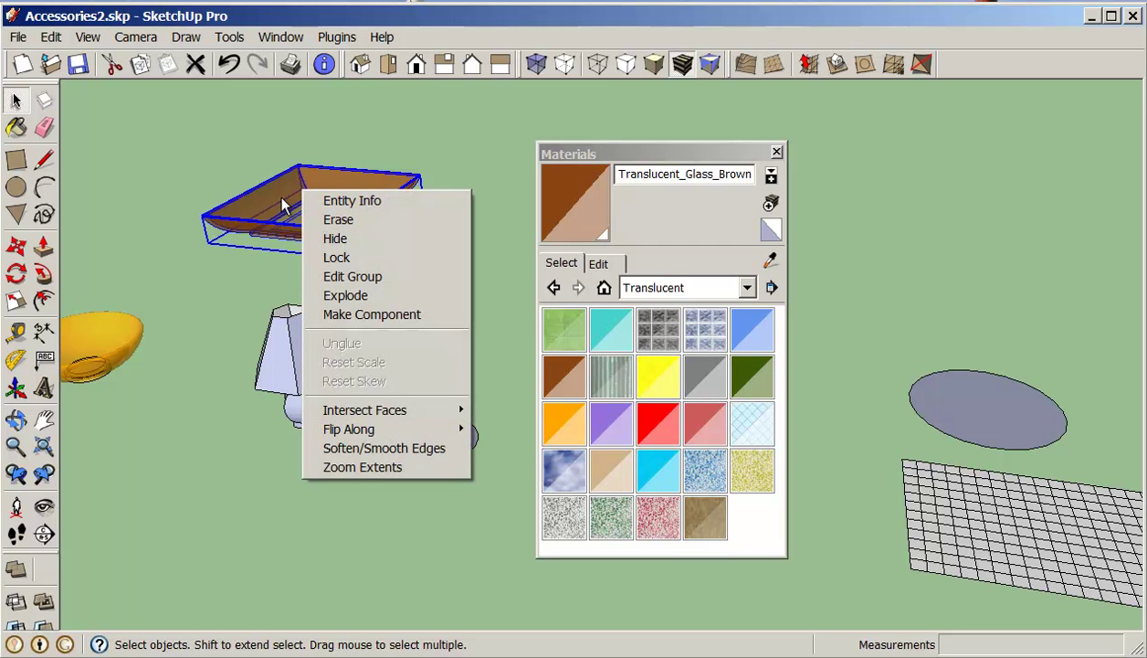
{"action": "double_click", "coordinate": [282, 205]}
{"action": "triple_click", "coordinate": [282, 206]}
{"action": "right_click", "coordinate": [282, 206]}
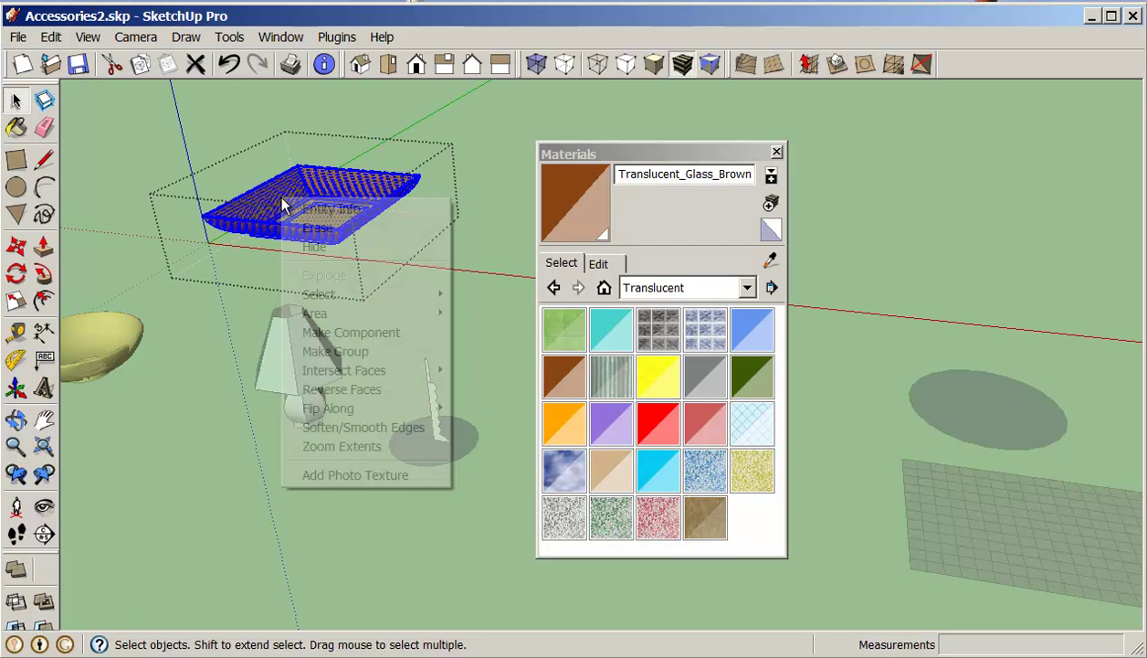
{"action": "left_click", "coordinate": [407, 427]}
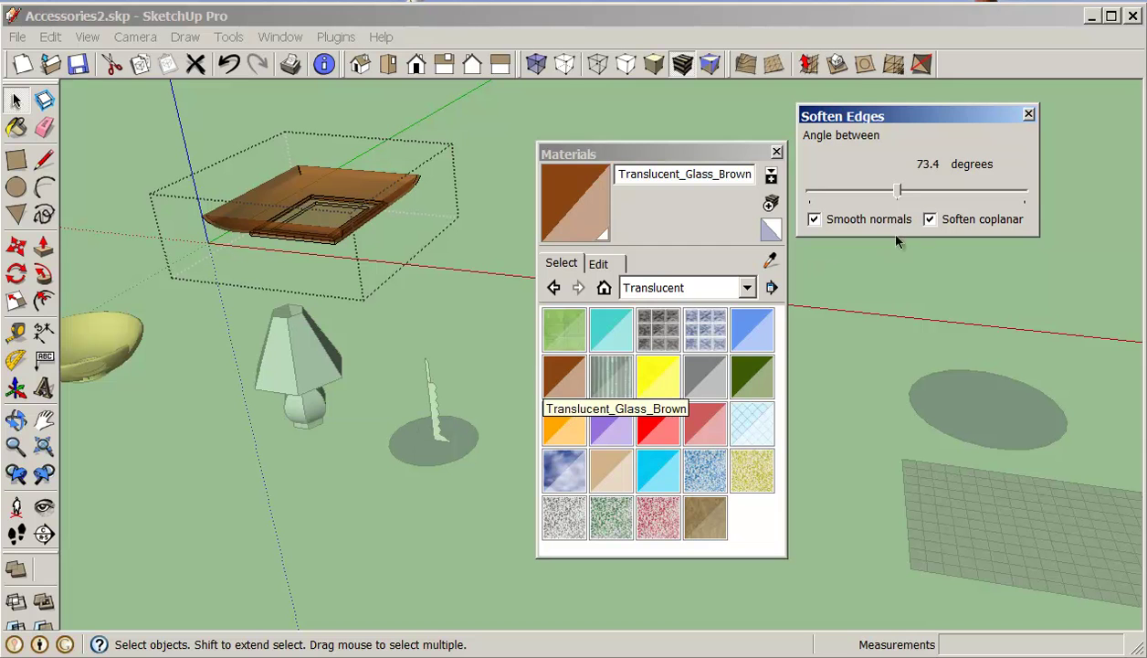
{"action": "left_click_drag", "start_coordinate": [900, 193], "coordinate": [919, 193]}
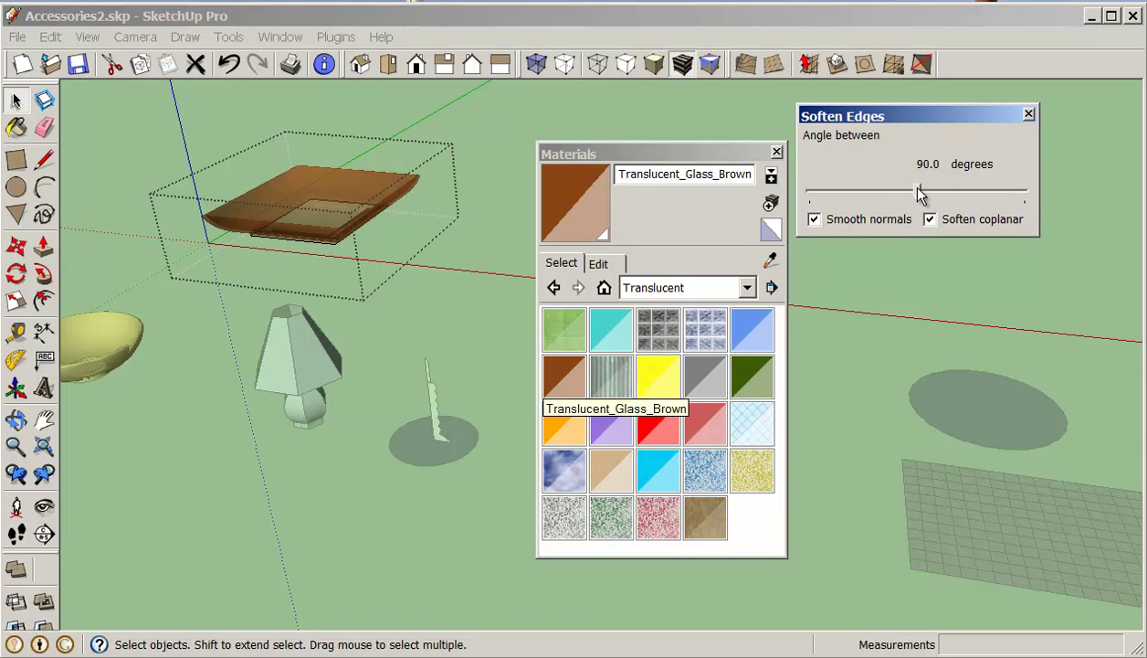
{"action": "left_click", "coordinate": [1029, 115]}
{"action": "left_click", "coordinate": [431, 123]}
{"action": "middle_click_drag", "start_coordinate": [430, 123], "coordinate": [379, 300]}
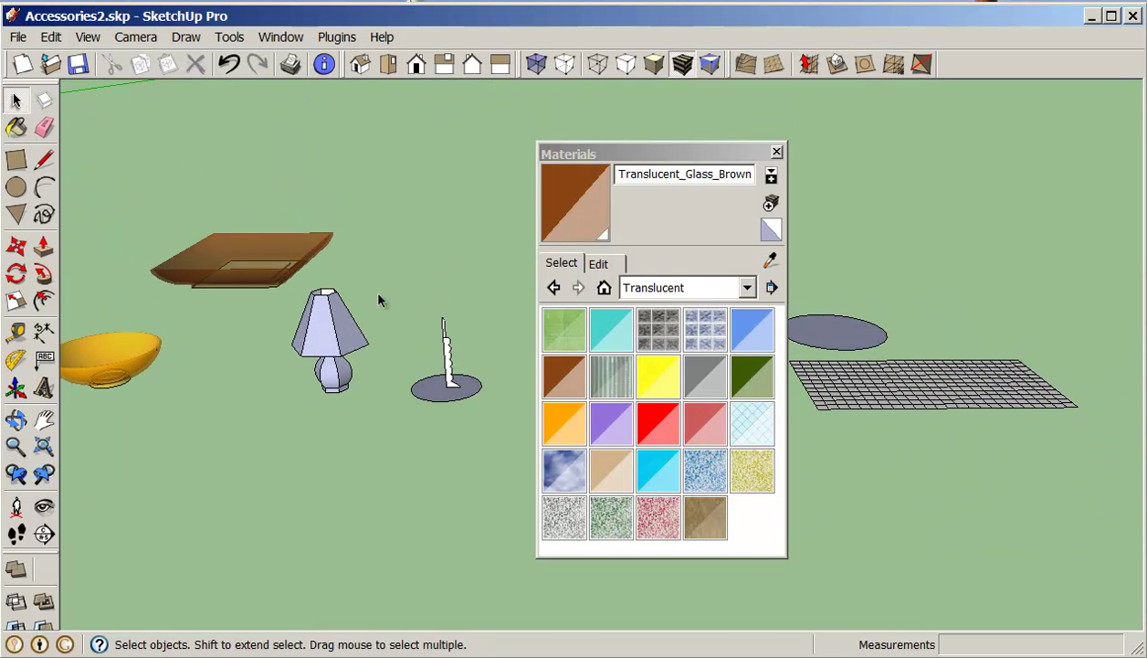
- Zoom in and select the whole lampshade, viewed straight-on from the front
{"action": "scroll", "coordinate": [368, 373], "scroll_direction": "up", "scroll_amount": 4}
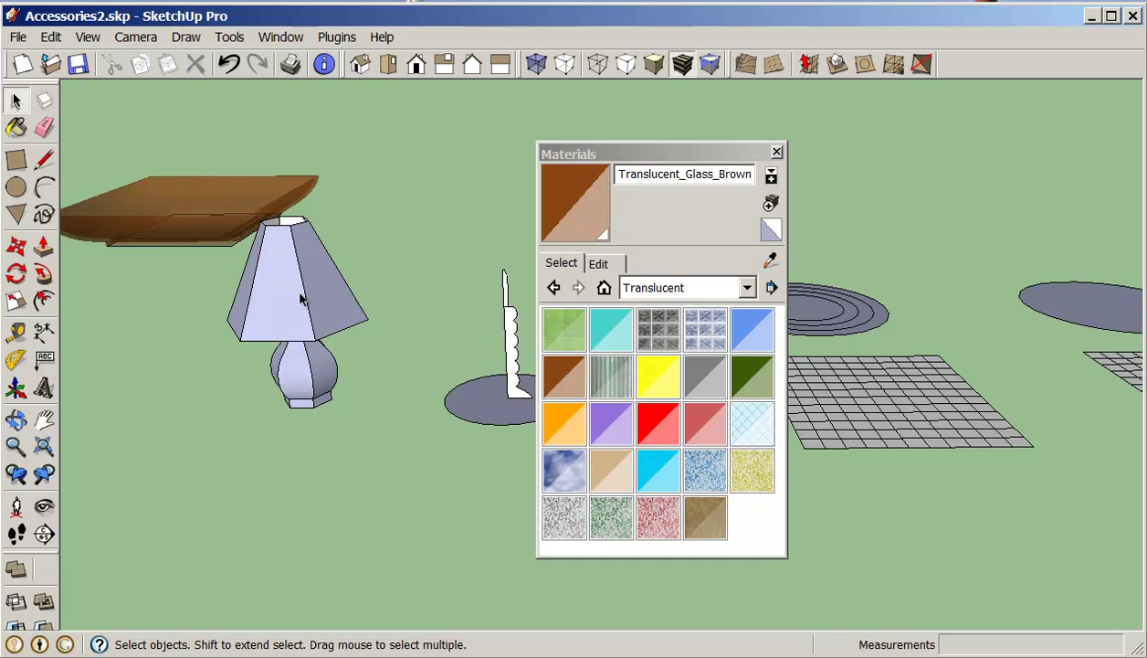
{"action": "left_click", "coordinate": [305, 299]}
{"action": "left_click", "coordinate": [343, 287]}
{"action": "middle_click_drag", "start_coordinate": [352, 285], "coordinate": [356, 186]}
{"action": "left_click", "coordinate": [290, 227]}
{"action": "triple_click", "coordinate": [291, 226]}
{"action": "middle_click_drag", "start_coordinate": [332, 225], "coordinate": [366, 274]}
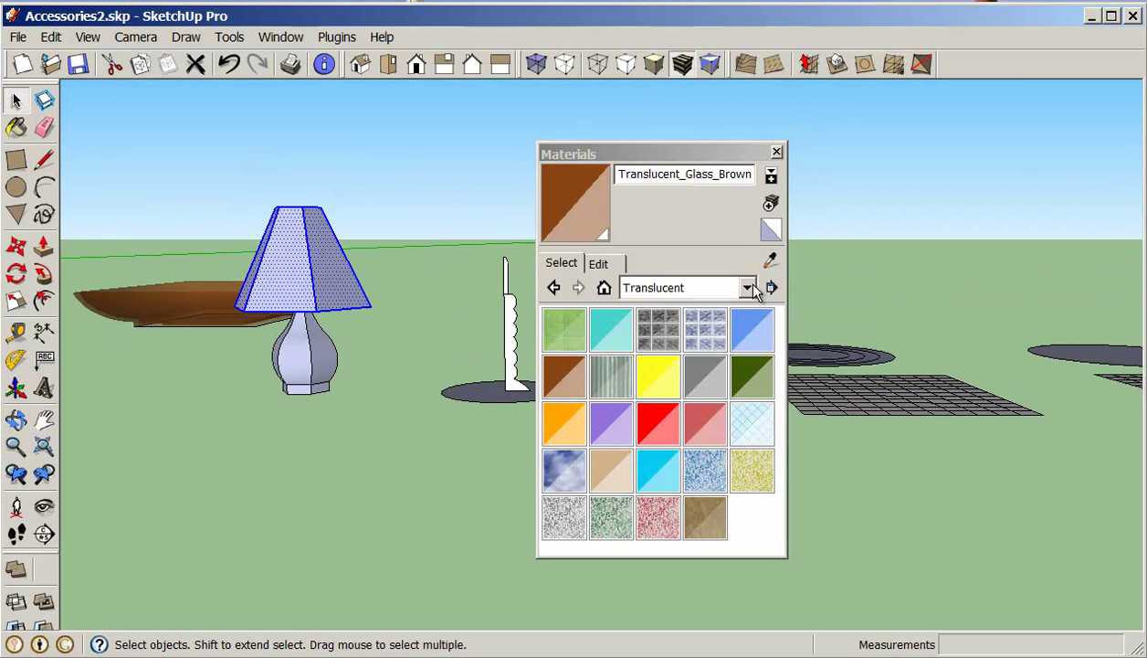
- Switch the Materials browser to the Colors collection and scroll its swatches
{"action": "left_click", "coordinate": [747, 288]}
{"action": "left_click_drag", "start_coordinate": [782, 433], "coordinate": [789, 380]}
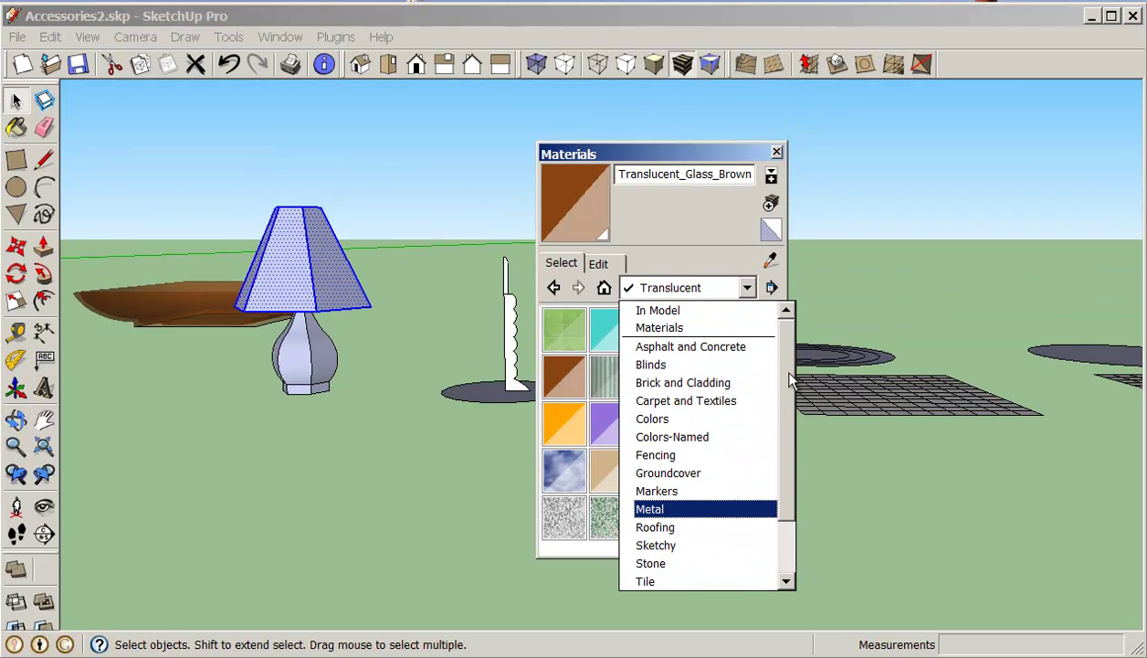
{"action": "left_click", "coordinate": [699, 418]}
{"action": "left_click_drag", "start_coordinate": [778, 340], "coordinate": [780, 370]}
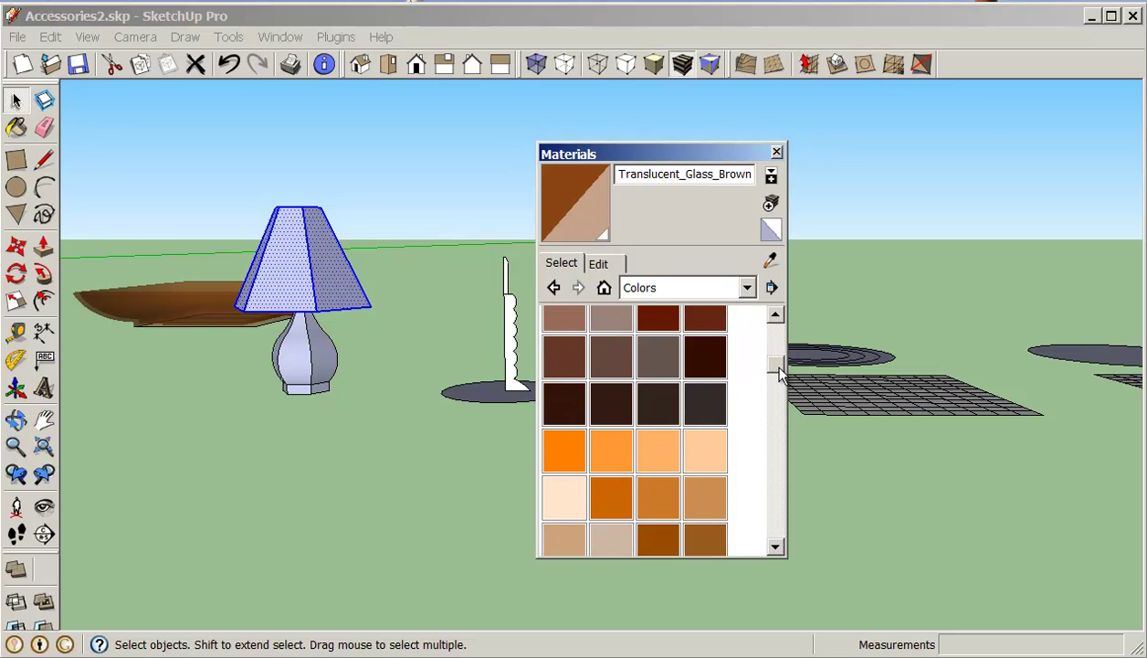
- Paint the lampshade with Color_C05 and check its edit settings
{"action": "left_click", "coordinate": [560, 484]}
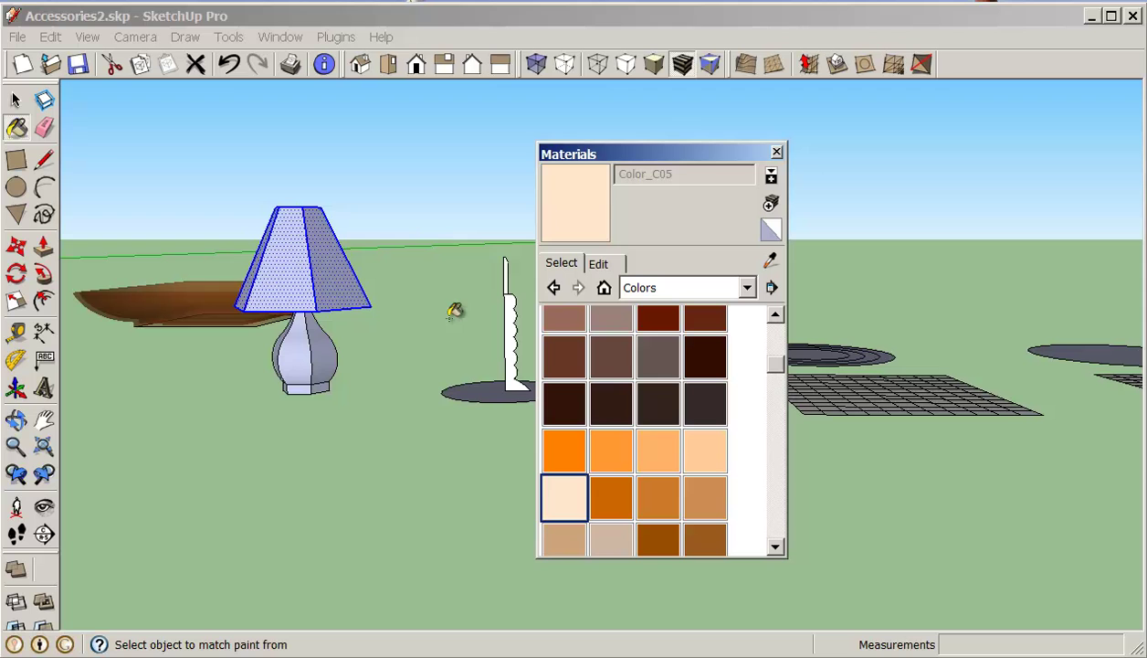
{"action": "left_click", "coordinate": [322, 249]}
{"action": "mouse_move", "coordinate": [322, 249]}
{"action": "middle_mouse_down"}
{"action": "mouse_move", "coordinate": [438, 335]}
{"action": "mouse_move", "coordinate": [498, 315]}
{"action": "middle_mouse_up"}
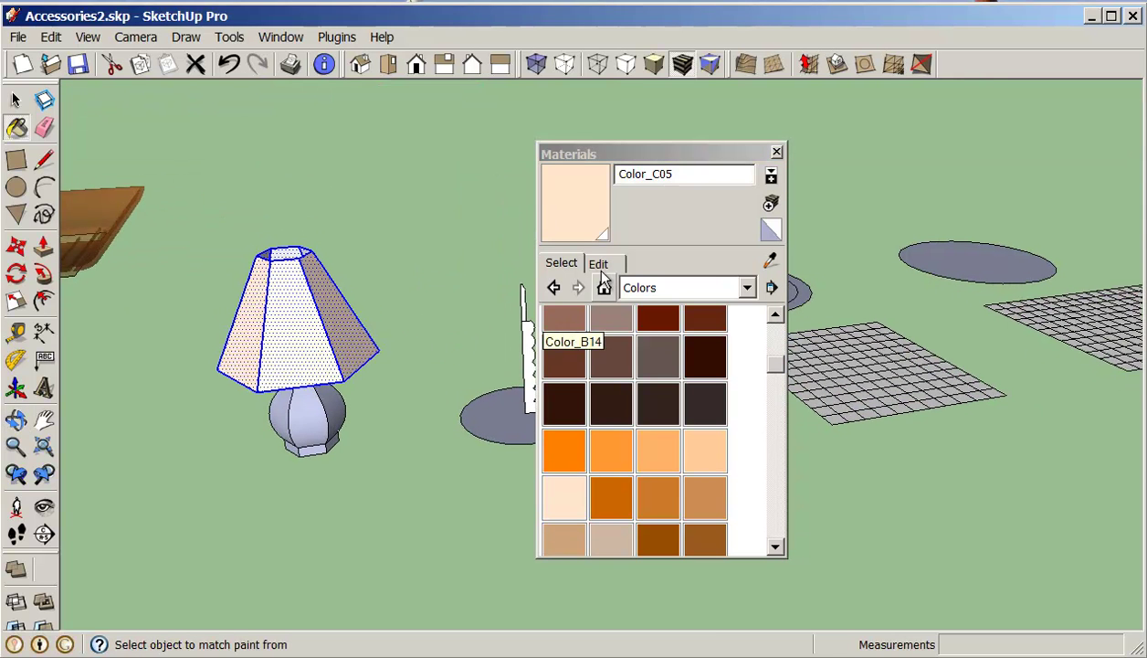
{"action": "left_click", "coordinate": [599, 265]}
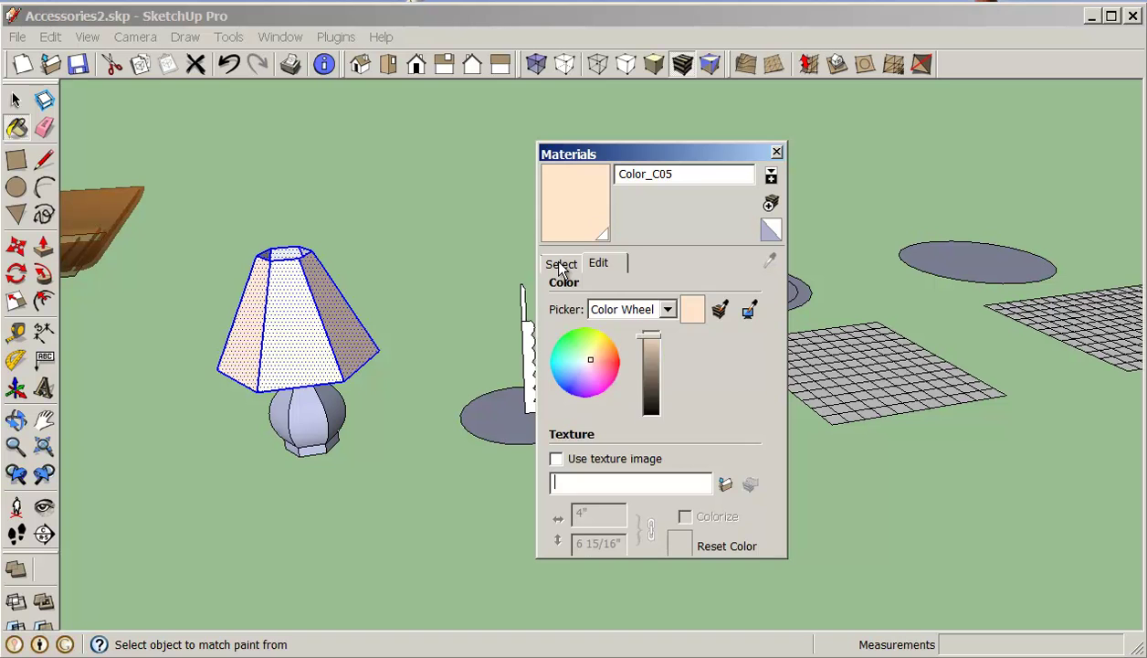
{"action": "left_click", "coordinate": [561, 265]}
- Pick 0012_Bisque from the Colors-Named collection and open its Edit settings
{"action": "left_click_drag", "start_coordinate": [775, 369], "coordinate": [774, 320]}
{"action": "left_click", "coordinate": [747, 287]}
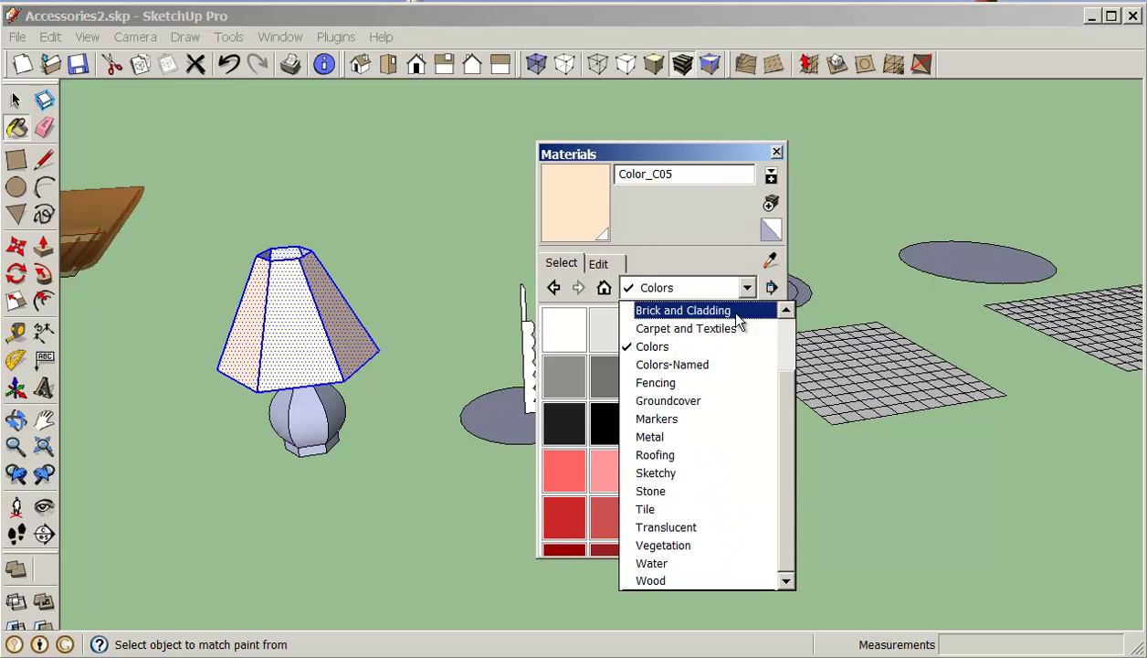
{"action": "left_click", "coordinate": [711, 364]}
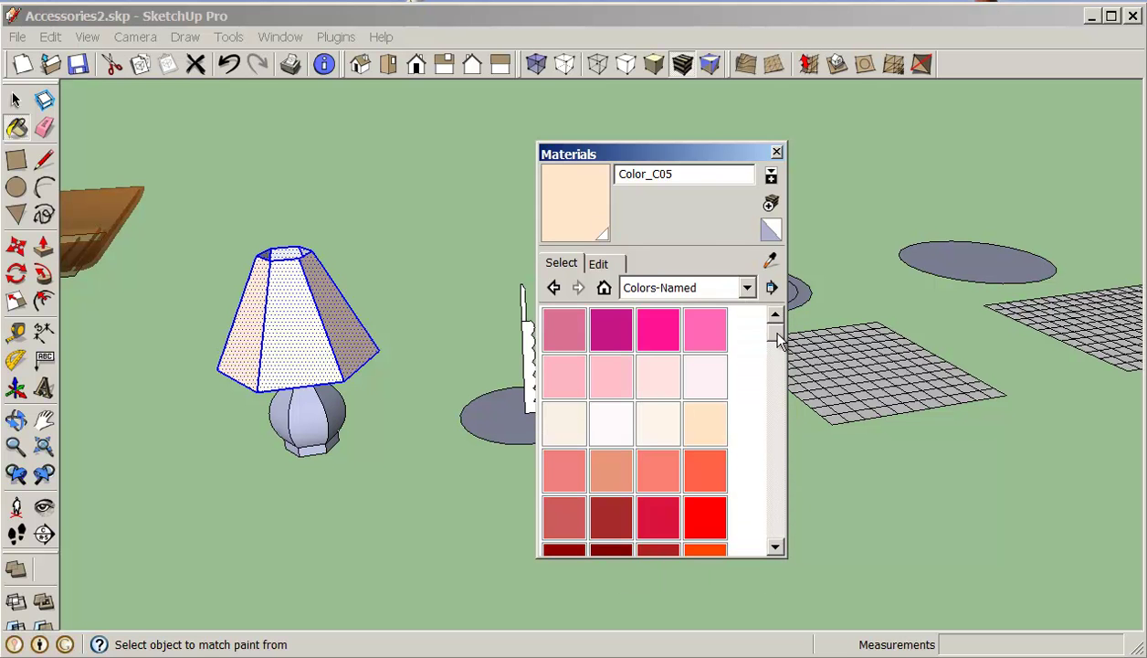
{"action": "left_click", "coordinate": [706, 421]}
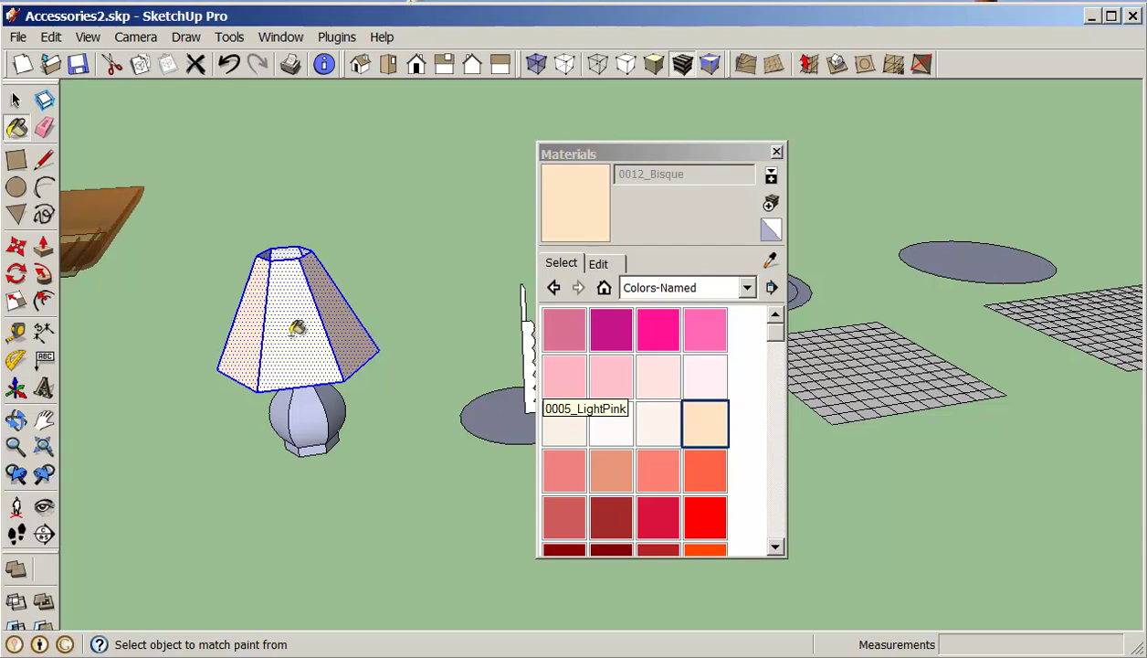
{"action": "left_click", "coordinate": [599, 264]}
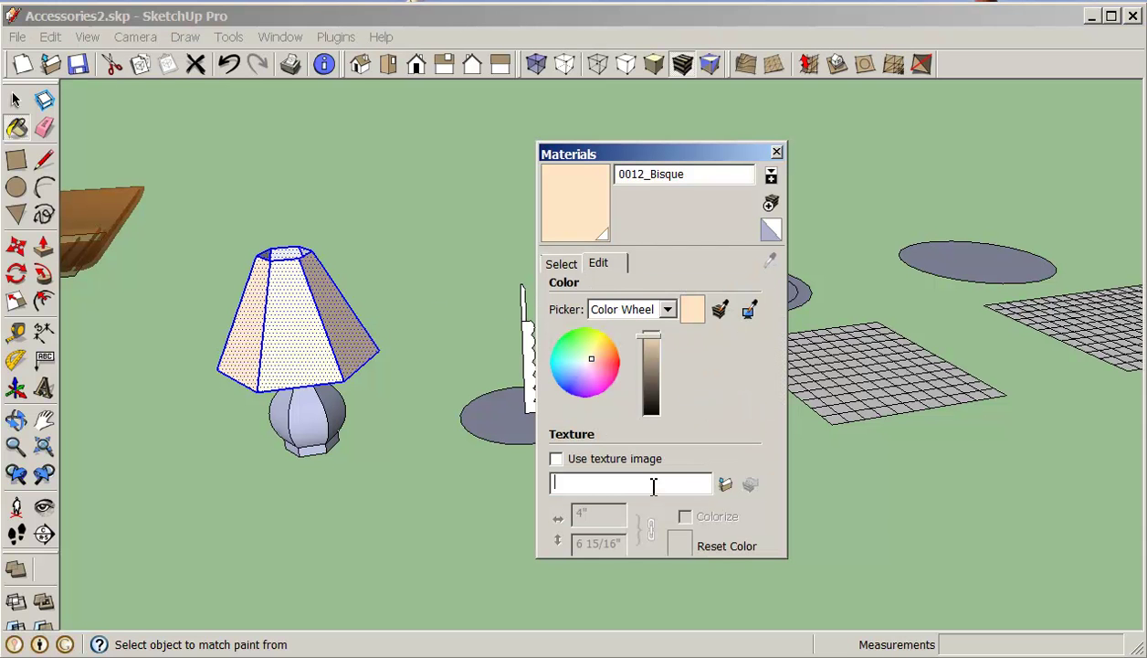
- Cancel choosing a texture image, then paint the lampshade Textile_Floral2_White from Carpet and Textiles
{"action": "left_click", "coordinate": [725, 485]}
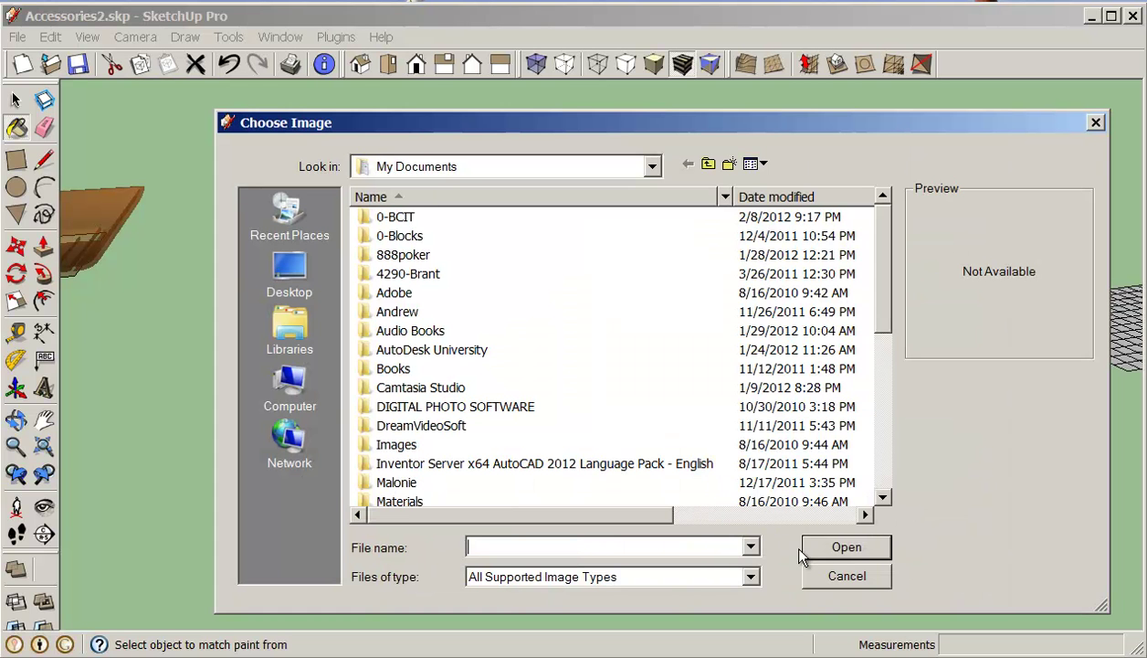
{"action": "left_click", "coordinate": [834, 580]}
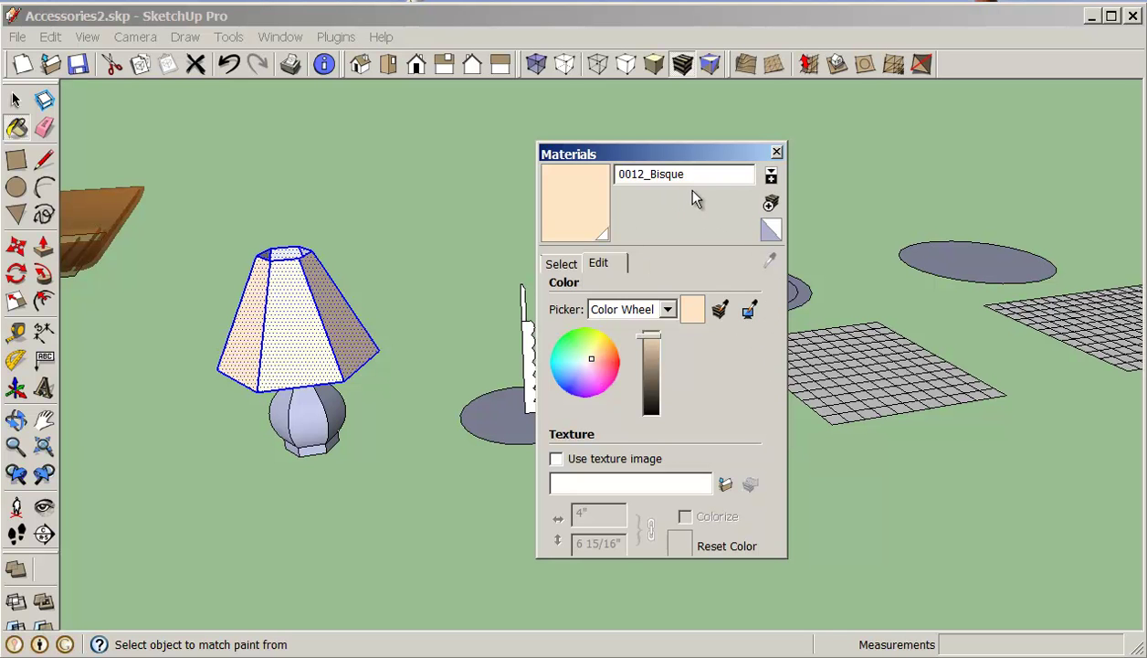
{"action": "left_click", "coordinate": [577, 260]}
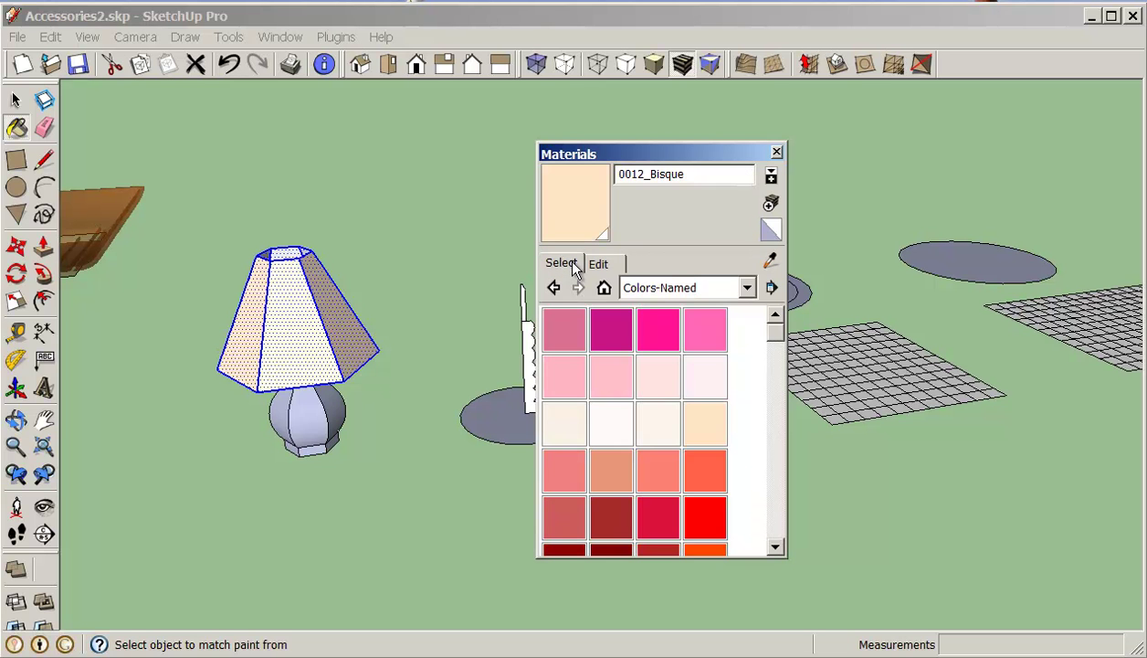
{"action": "left_click", "coordinate": [747, 288]}
{"action": "scroll", "coordinate": [768, 338], "scroll_direction": "up", "scroll_amount": 1}
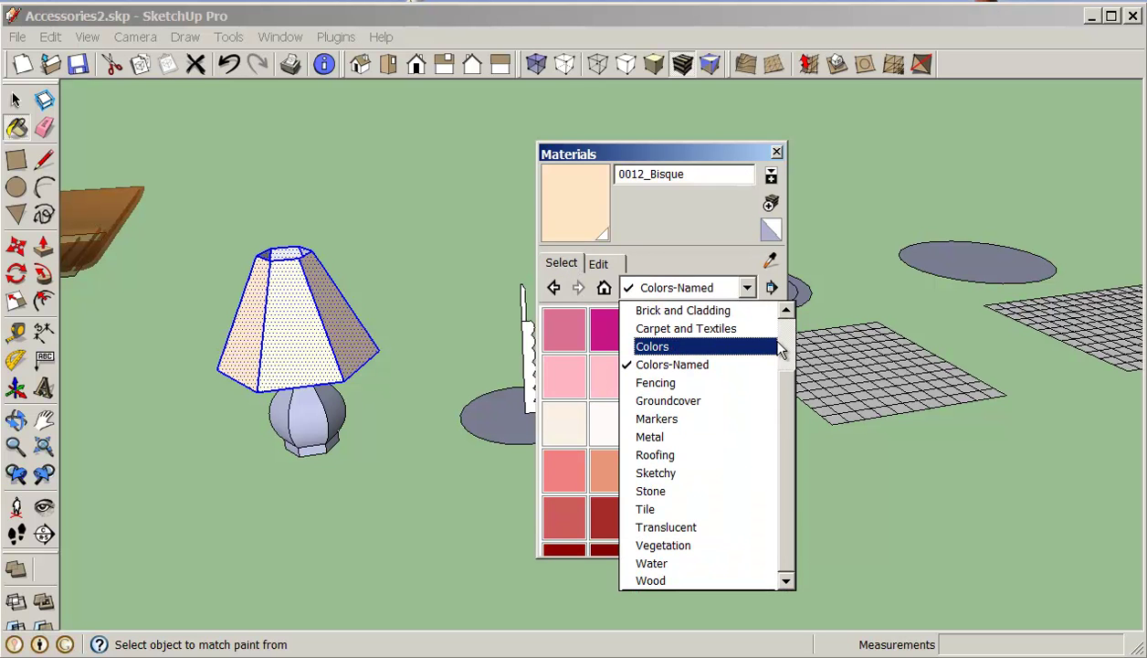
{"action": "left_click", "coordinate": [762, 329]}
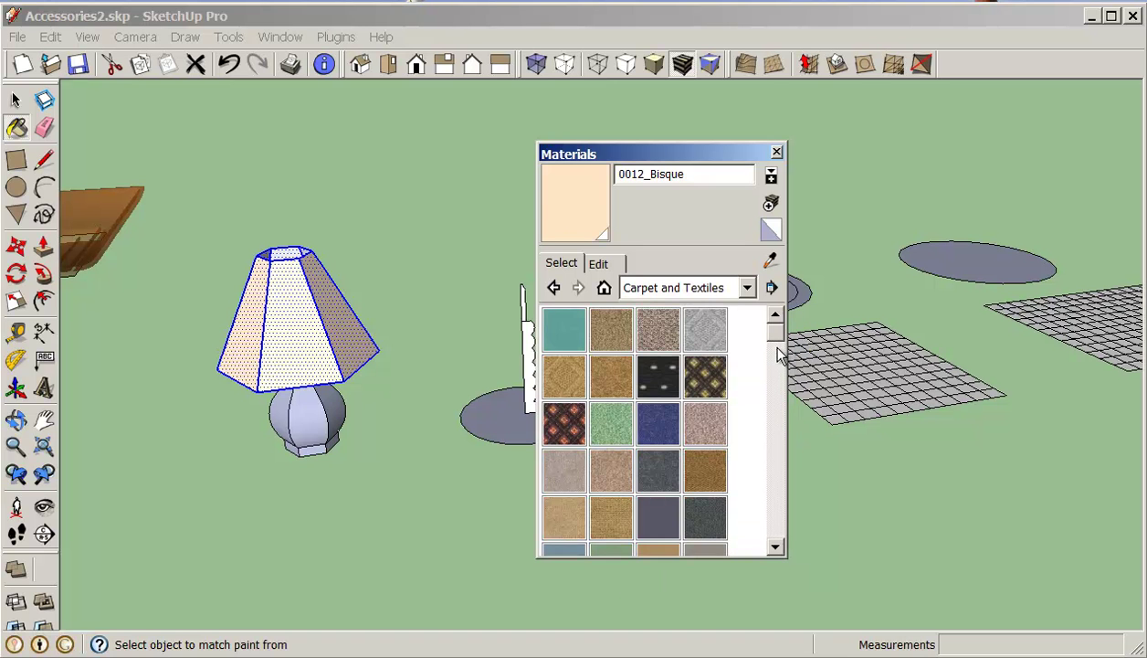
{"action": "left_click_drag", "start_coordinate": [774, 338], "coordinate": [777, 416]}
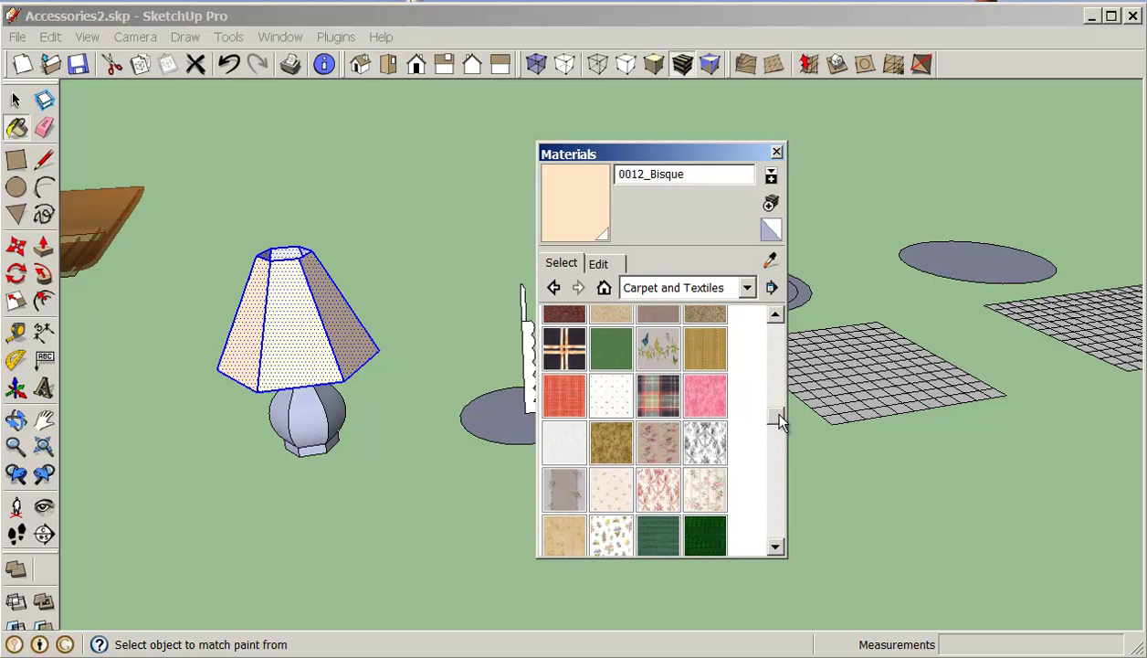
{"action": "left_click", "coordinate": [564, 443]}
{"action": "left_click", "coordinate": [305, 298]}
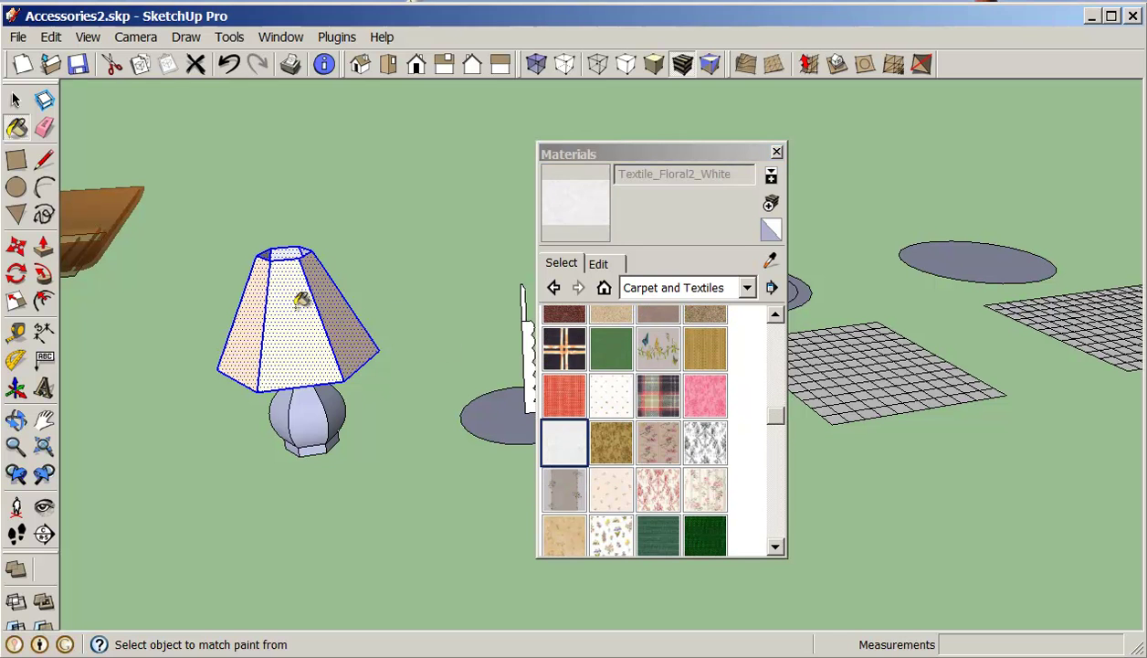
- Turn off the Textile_Floral2_White texture image so the shade shows a plain swatch
{"action": "left_click", "coordinate": [603, 265]}
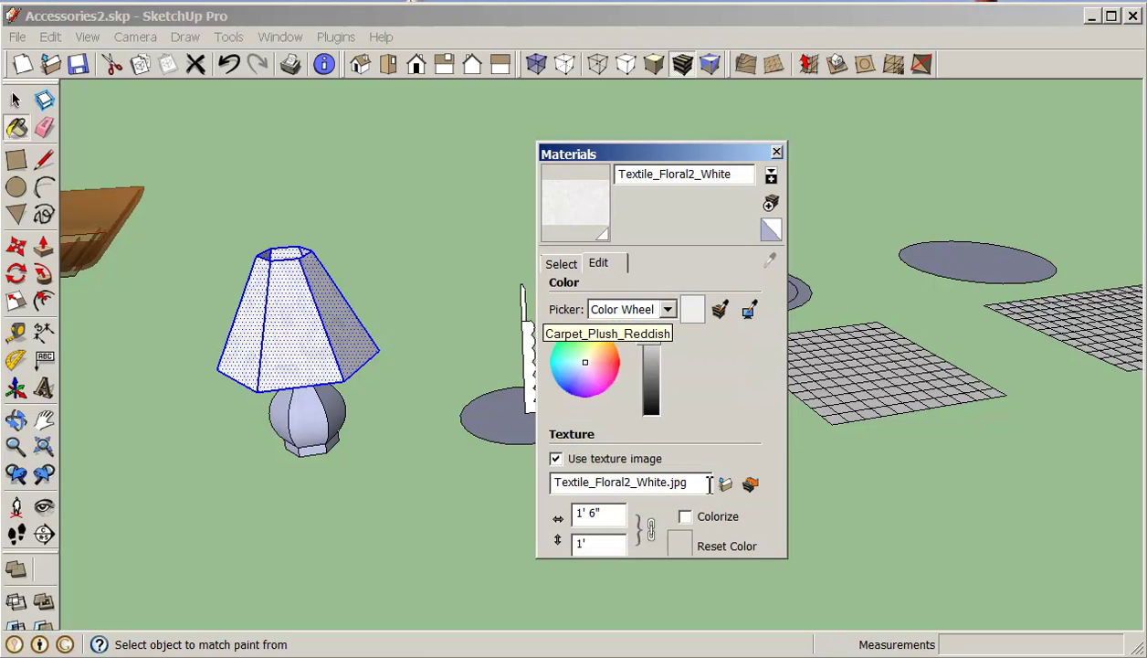
{"action": "left_click_drag", "start_coordinate": [699, 483], "coordinate": [487, 475]}
{"action": "left_click", "coordinate": [553, 457]}
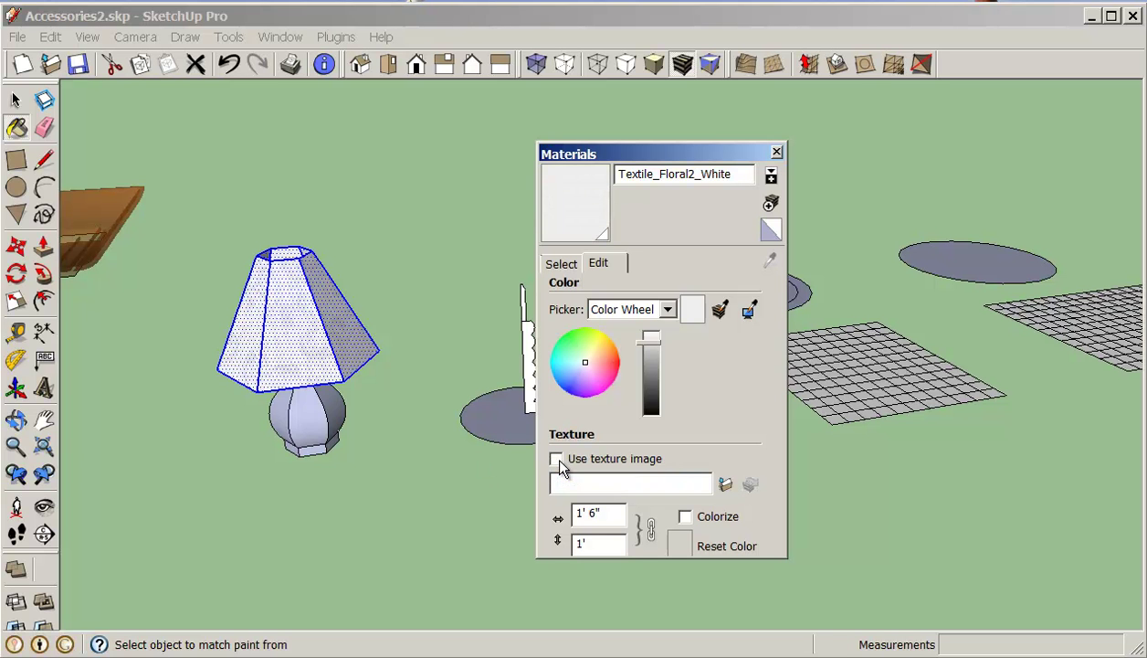
{"action": "left_click", "coordinate": [710, 484]}
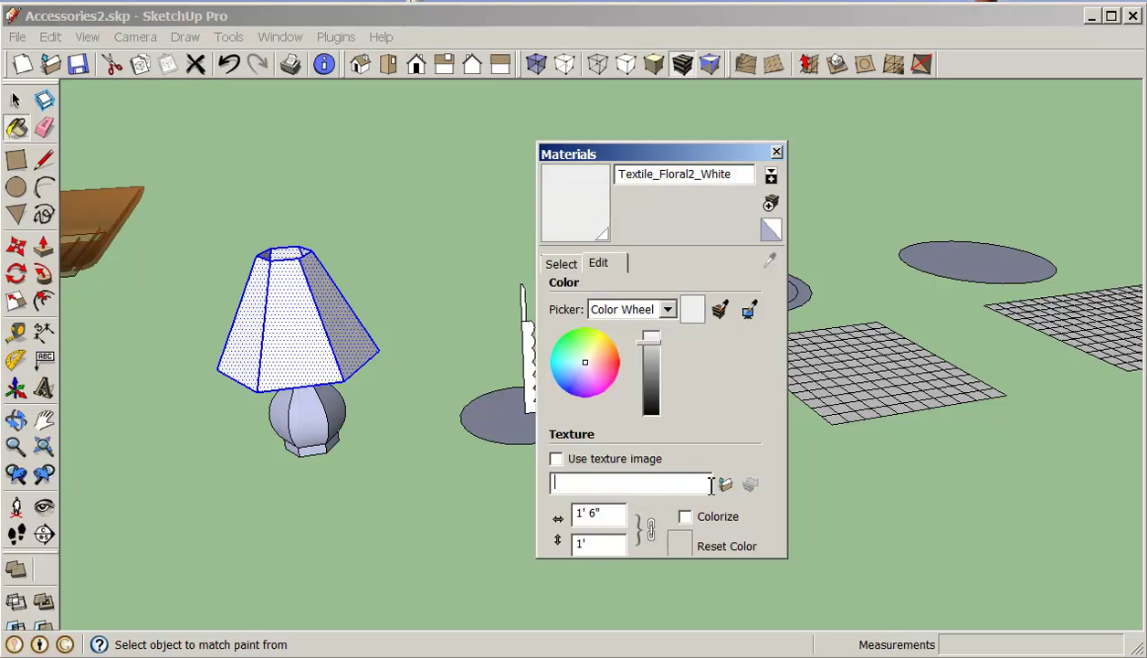
{"action": "left_click", "coordinate": [553, 460]}
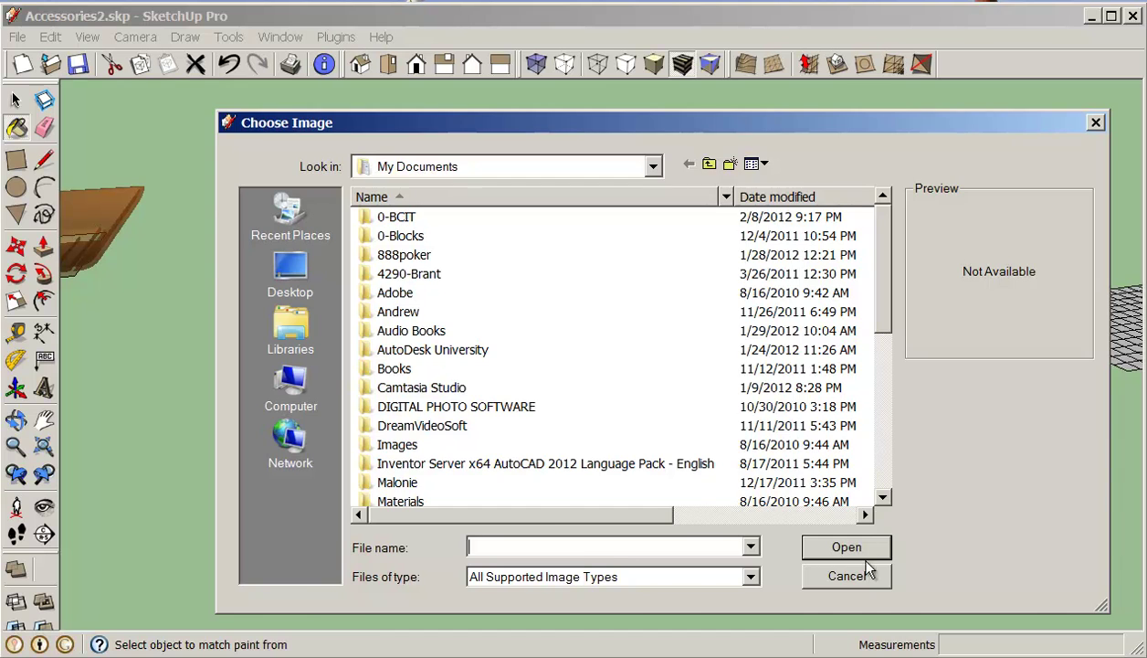
{"action": "left_click", "coordinate": [865, 574]}
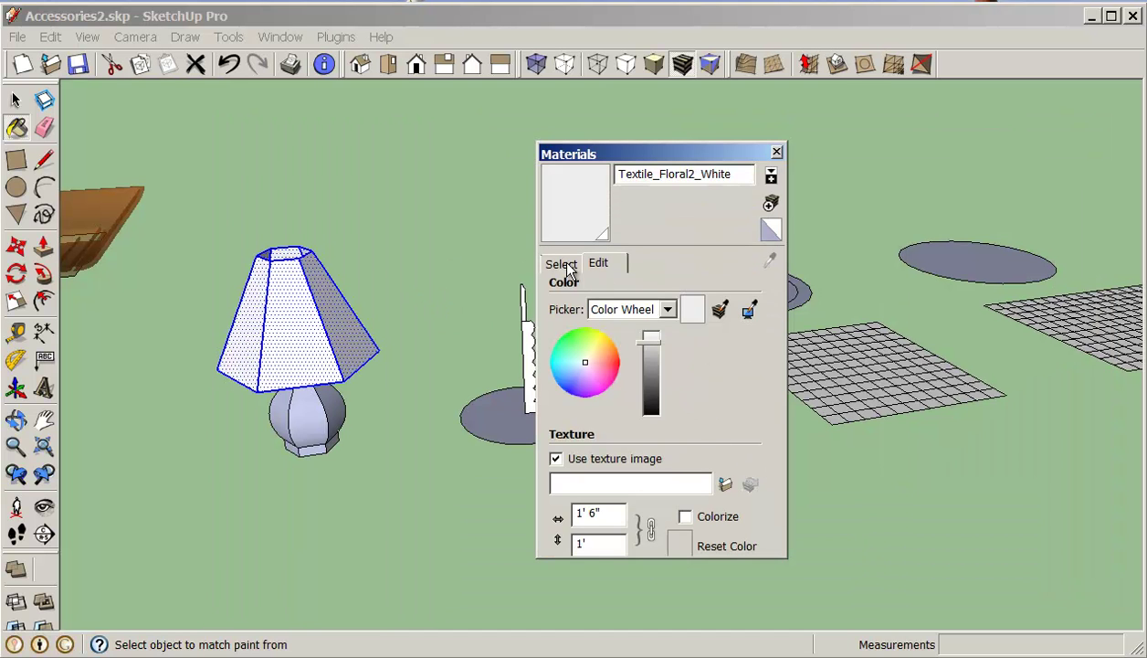
{"action": "left_click", "coordinate": [562, 264]}
{"action": "left_click", "coordinate": [751, 288]}
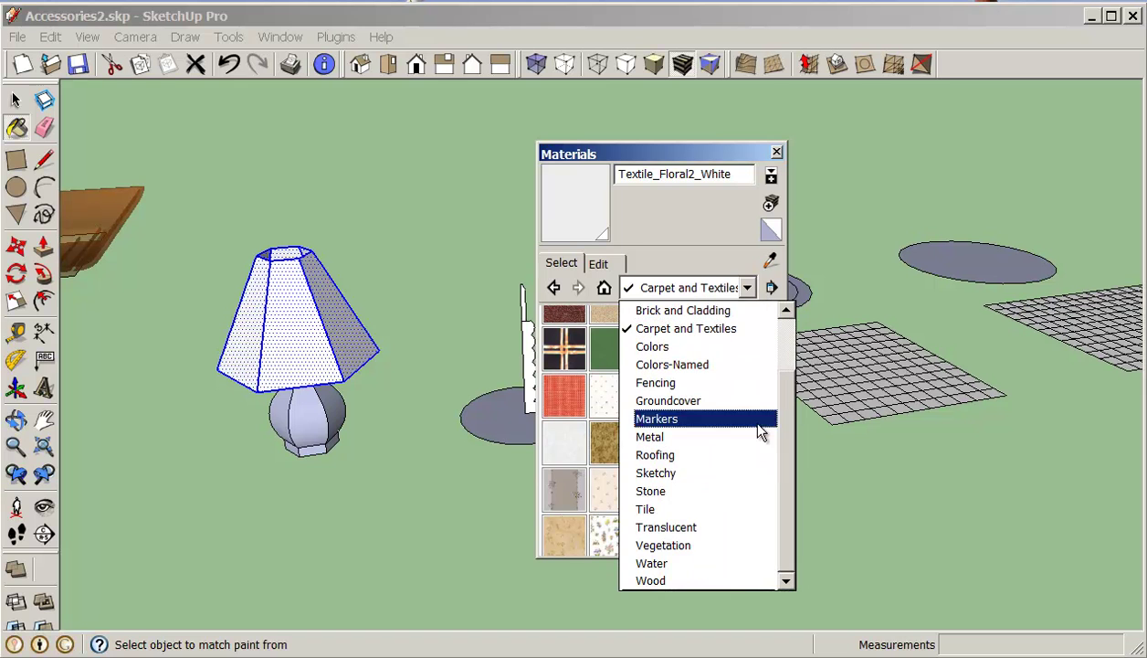
- Paint the lamp shade with the red glass swatch from the Translucent collection
{"action": "left_click", "coordinate": [722, 527]}
{"action": "left_click", "coordinate": [701, 418]}
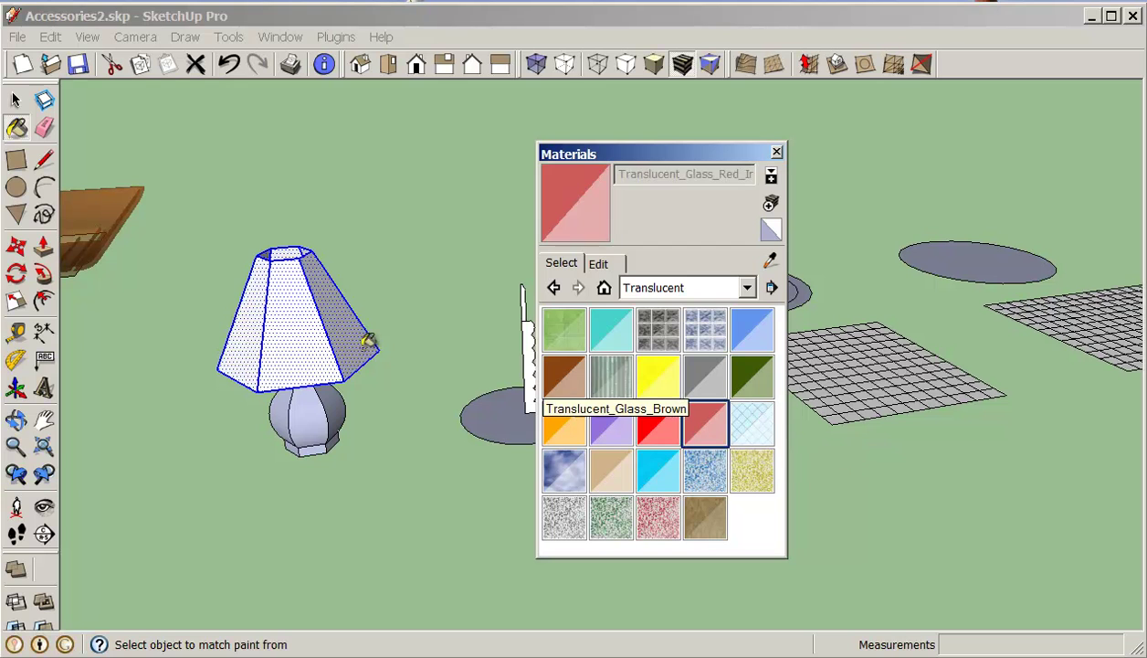
{"action": "left_click", "coordinate": [276, 327]}
{"action": "mouse_move", "coordinate": [299, 261]}
{"action": "middle_mouse_down"}
{"action": "mouse_move", "coordinate": [396, 265]}
{"action": "mouse_move", "coordinate": [303, 264]}
{"action": "mouse_move", "coordinate": [346, 285]}
{"action": "mouse_move", "coordinate": [134, 147]}
{"action": "middle_mouse_up"}
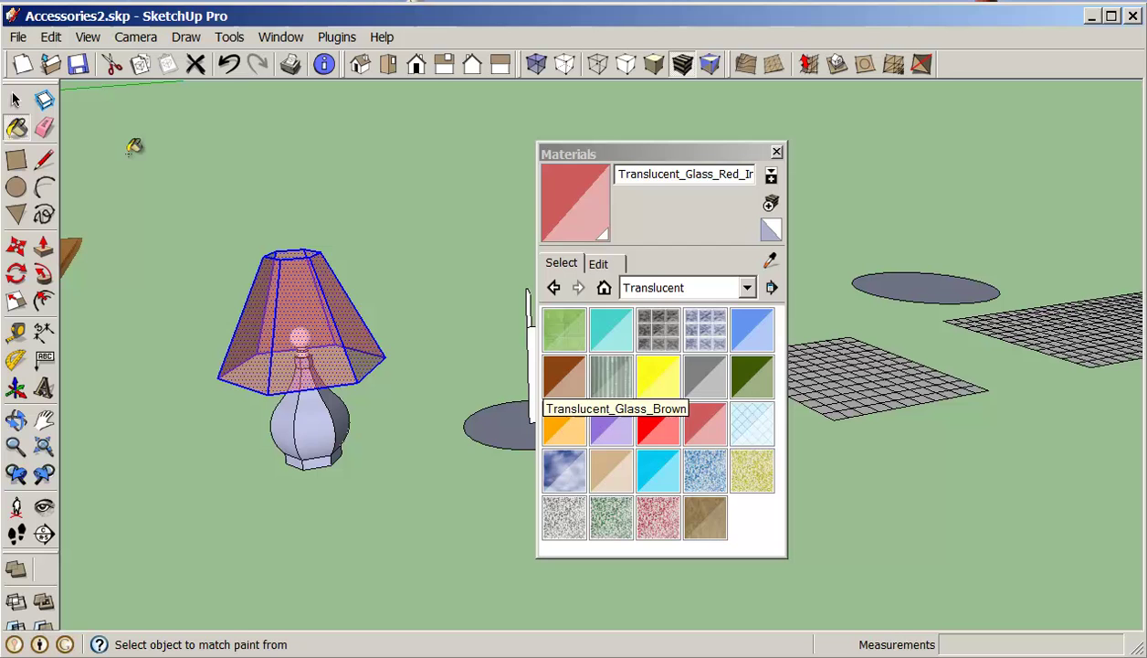
- Raise the red glass colour's brightness to a paler pink
{"action": "left_click", "coordinate": [598, 263]}
{"action": "left_click_drag", "start_coordinate": [659, 364], "coordinate": [649, 330]}
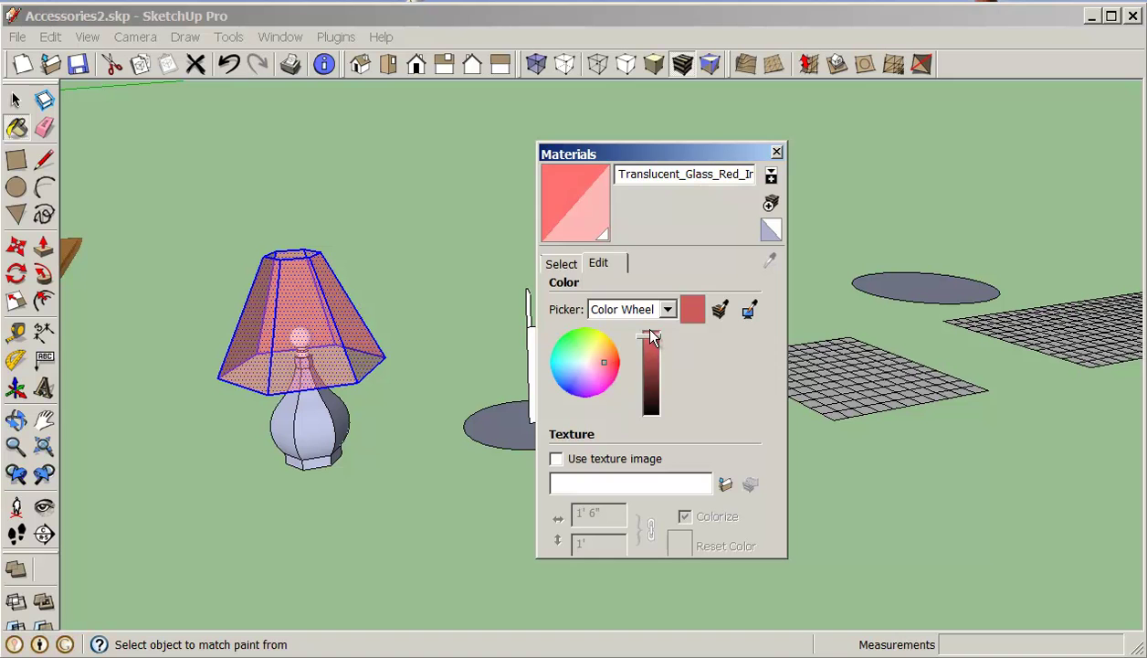
{"action": "left_click", "coordinate": [563, 264]}
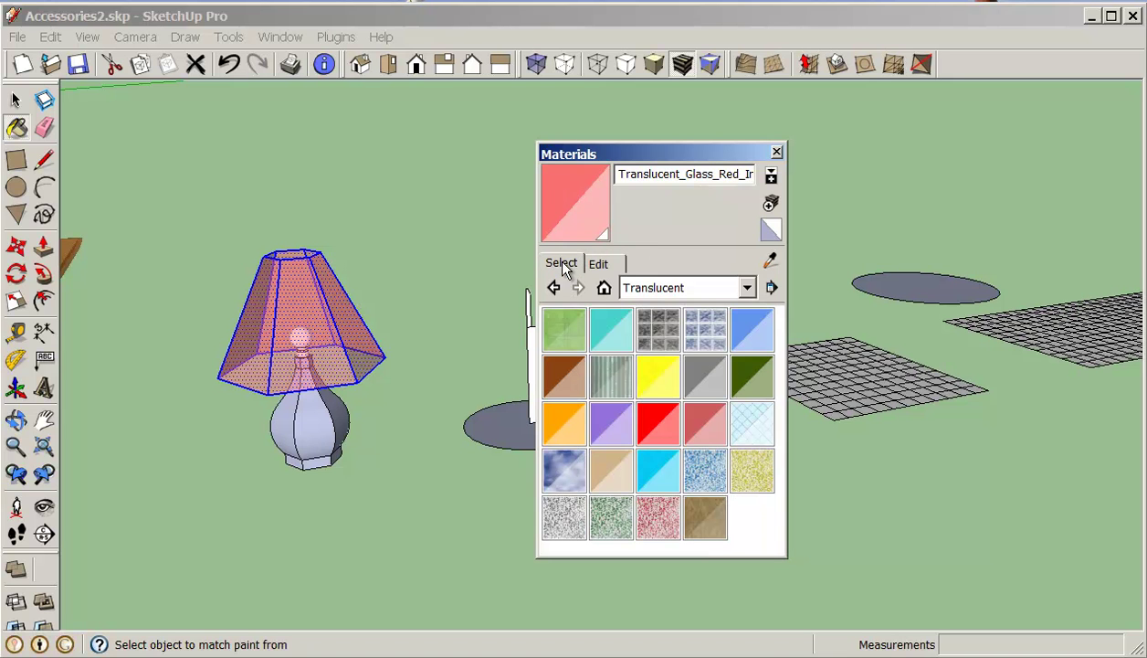
{"action": "left_click", "coordinate": [16, 99]}
{"action": "middle_click_drag", "start_coordinate": [386, 206], "coordinate": [425, 149]}
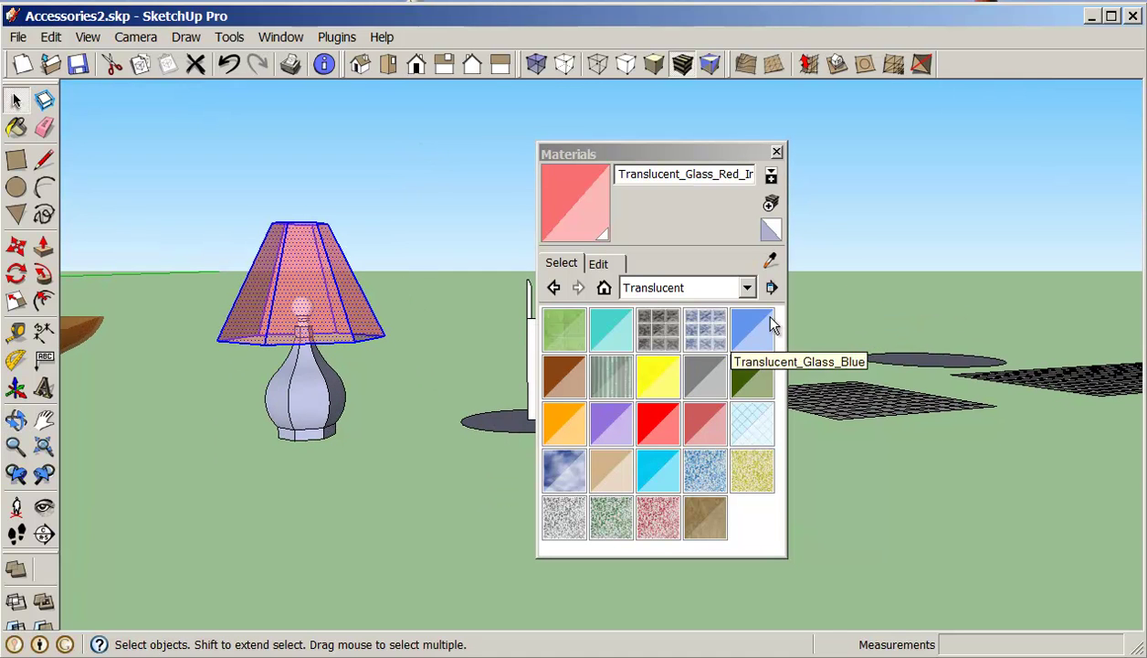
- Try Stone_Brown and then Stone_Bluestone from the Stone collection on the lamp base
{"action": "left_click", "coordinate": [747, 288]}
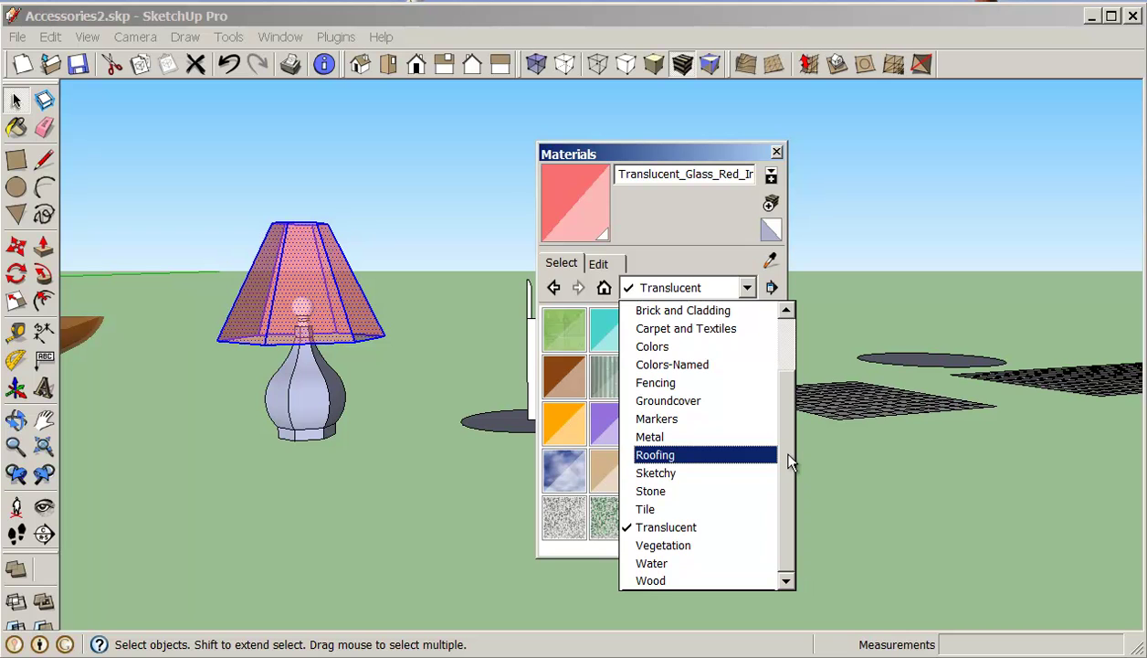
{"action": "left_click", "coordinate": [656, 490]}
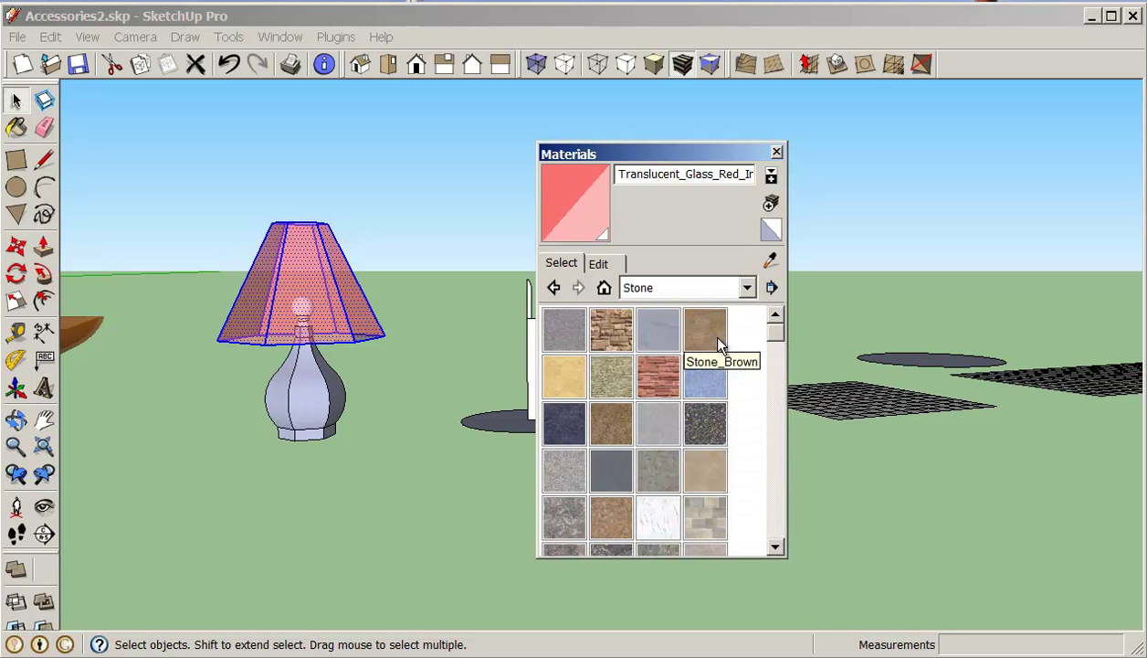
{"action": "left_click", "coordinate": [718, 338]}
{"action": "left_click", "coordinate": [320, 400]}
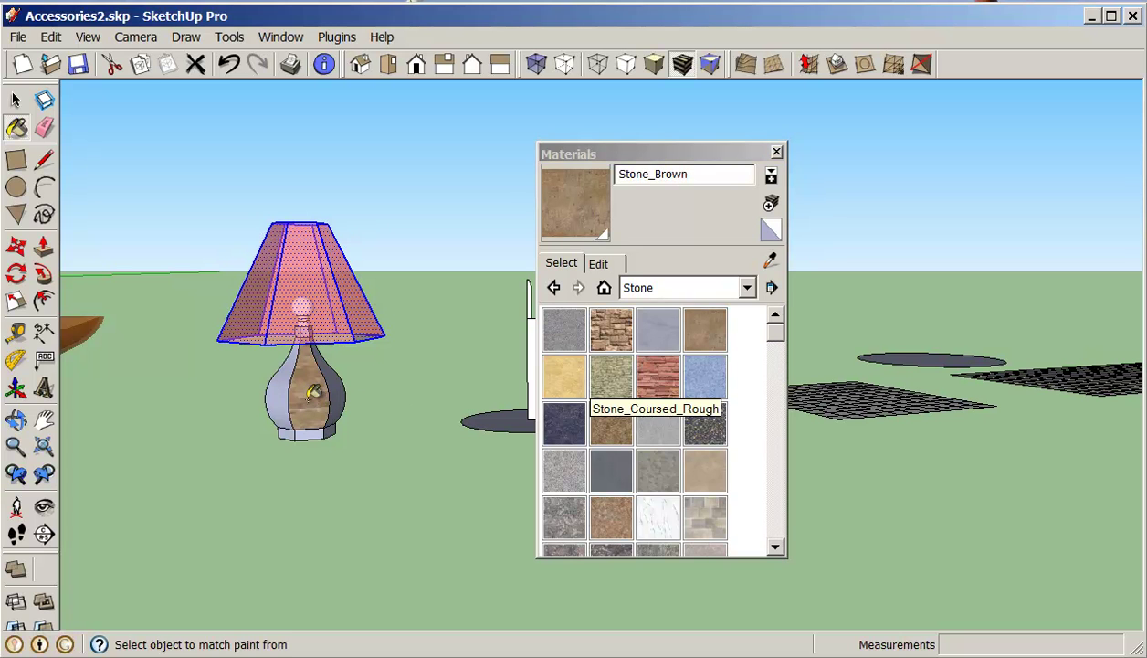
{"action": "left_click", "coordinate": [16, 101]}
{"action": "left_click", "coordinate": [284, 391]}
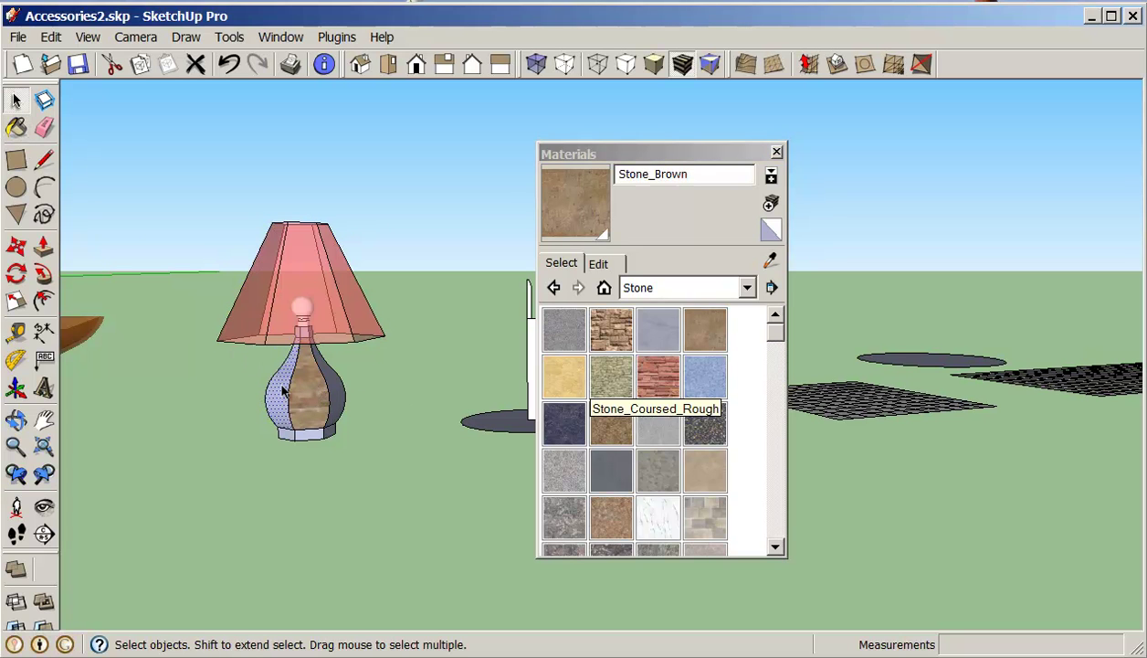
{"action": "double_click", "coordinate": [284, 391]}
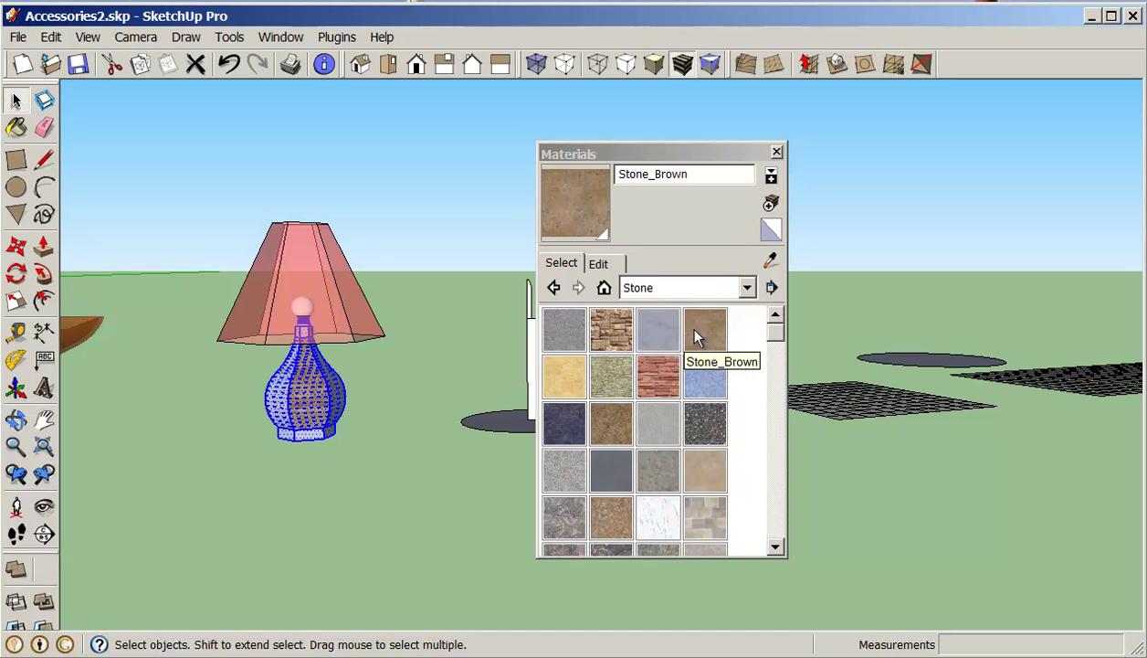
{"action": "left_click", "coordinate": [658, 328]}
{"action": "left_click", "coordinate": [306, 382]}
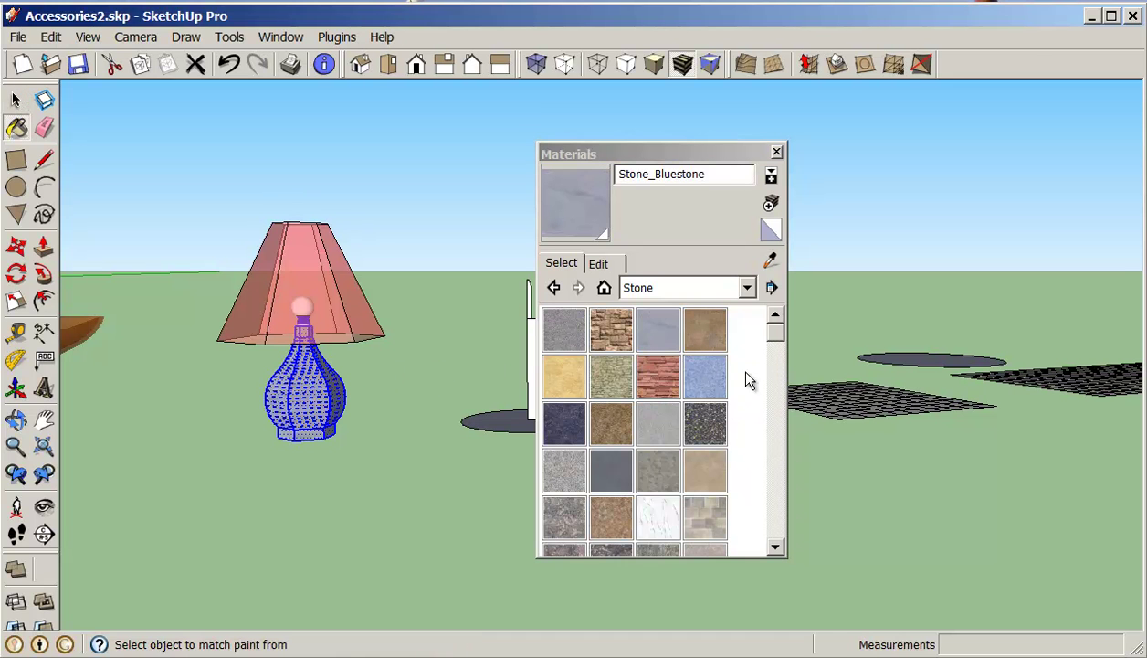
- Finish the lamp base in Stone_Granite_Midnite and close the Materials panel
{"action": "left_click", "coordinate": [705, 423]}
{"action": "left_click", "coordinate": [281, 375]}
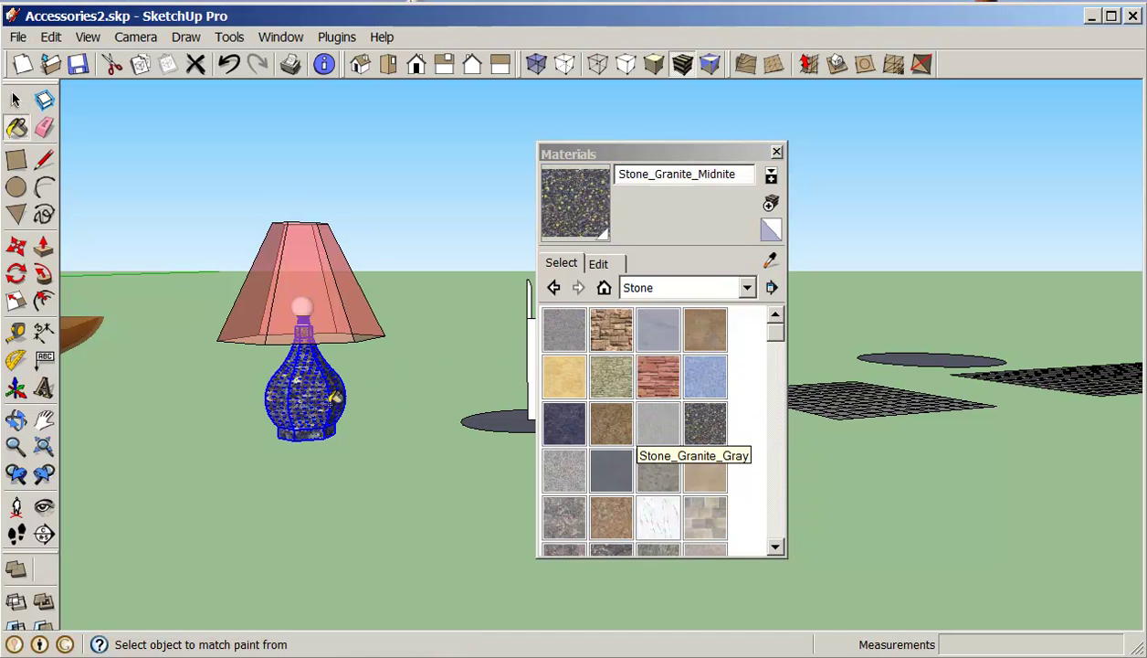
{"action": "left_click", "coordinate": [16, 99]}
{"action": "left_click", "coordinate": [208, 409]}
{"action": "middle_click_drag", "start_coordinate": [207, 410], "coordinate": [369, 428]}
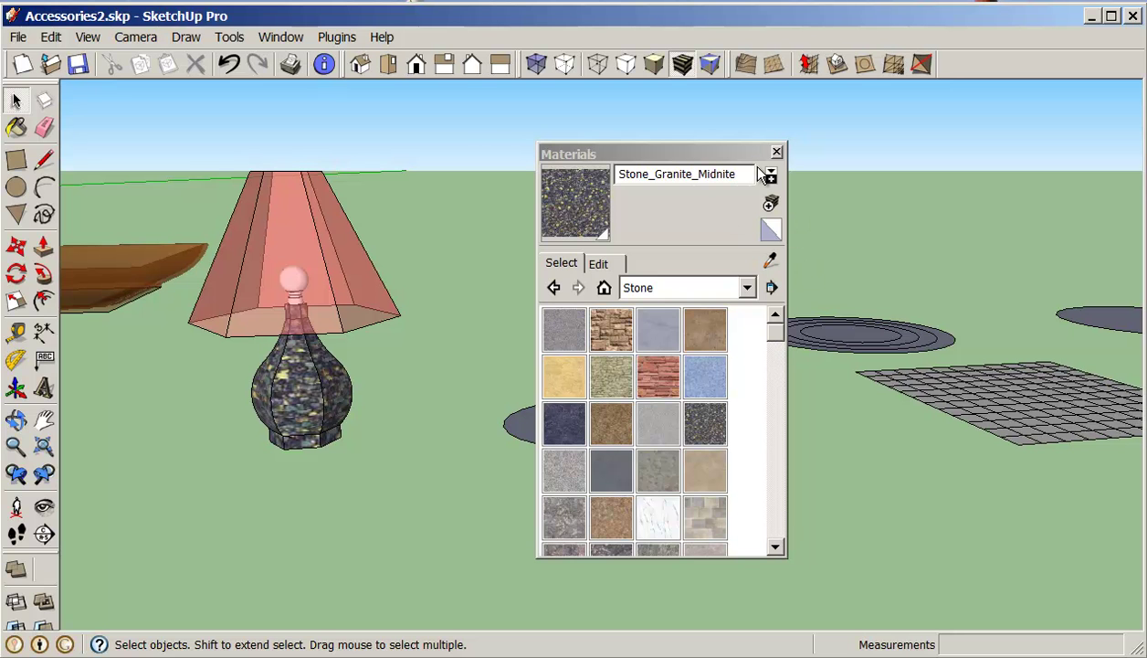
{"action": "left_click_drag", "start_coordinate": [737, 152], "coordinate": [891, 180]}
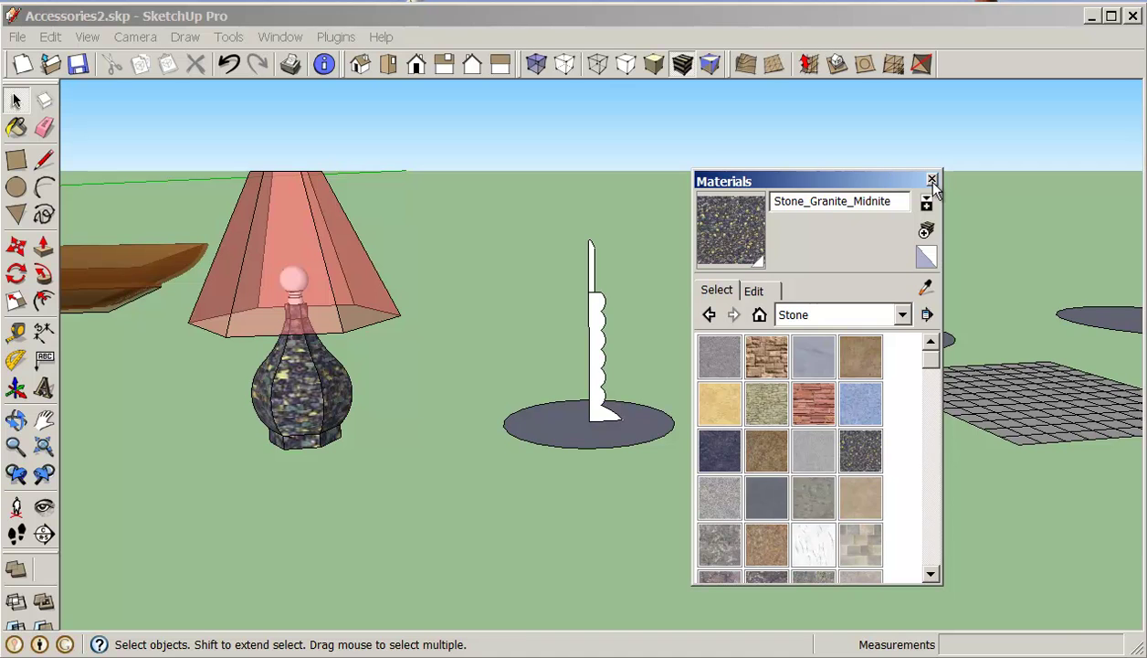
{"action": "left_click", "coordinate": [933, 180]}
{"action": "middle_click_drag", "start_coordinate": [913, 238], "coordinate": [685, 389]}
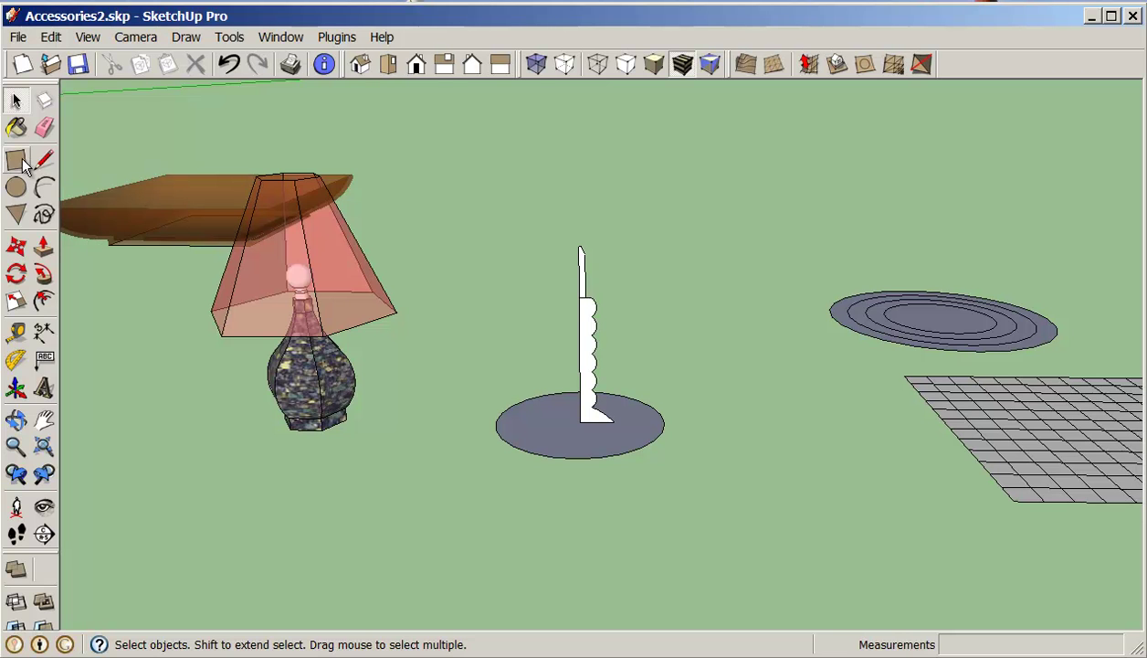
- Follow Me the candlestick profile around the base disc into a round beaded column
{"action": "left_click", "coordinate": [570, 430]}
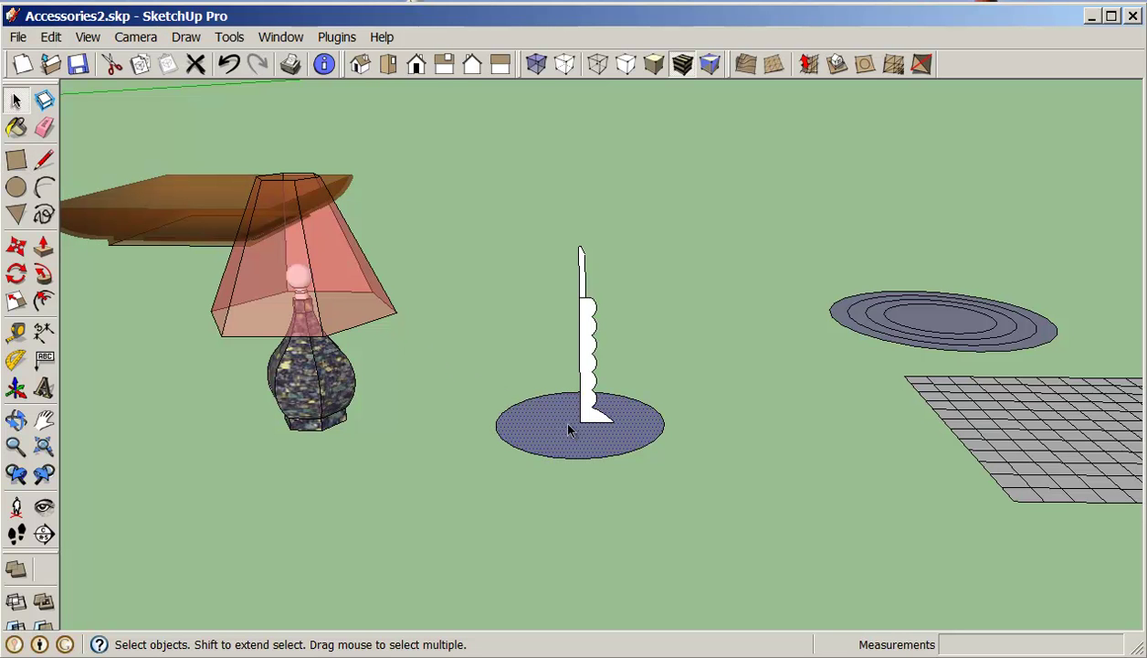
{"action": "left_click", "coordinate": [43, 273]}
{"action": "left_click", "coordinate": [592, 335]}
{"action": "left_click", "coordinate": [590, 328]}
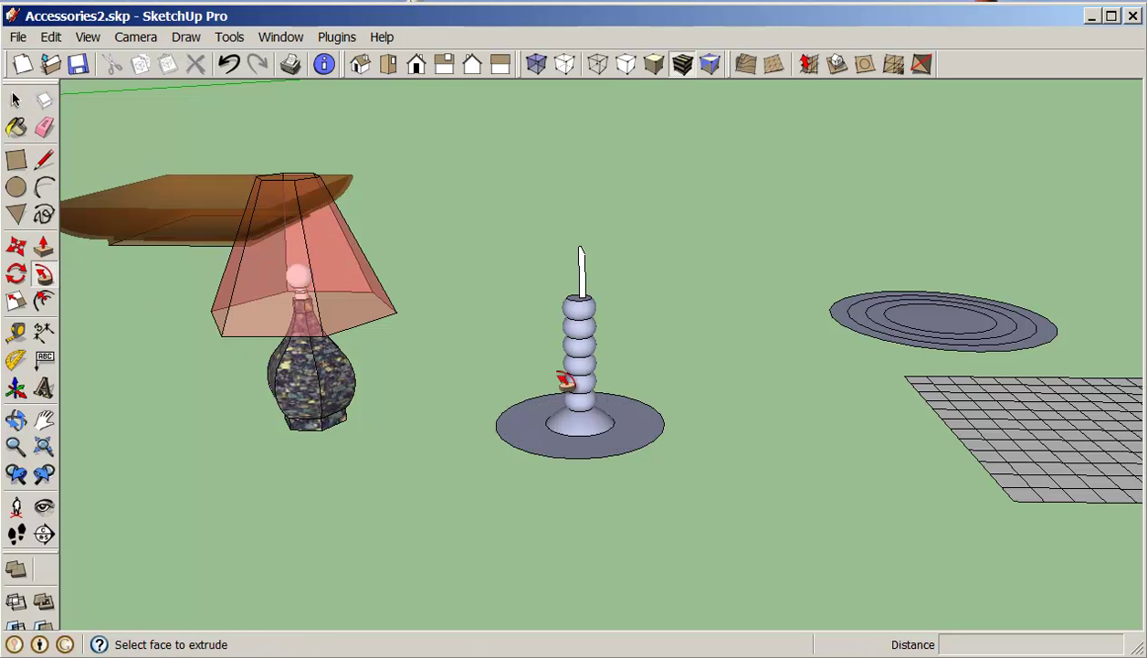
- Follow Me the wick profile around the same disc to form a round candle on top
{"action": "left_click", "coordinate": [17, 101]}
{"action": "left_click", "coordinate": [529, 444]}
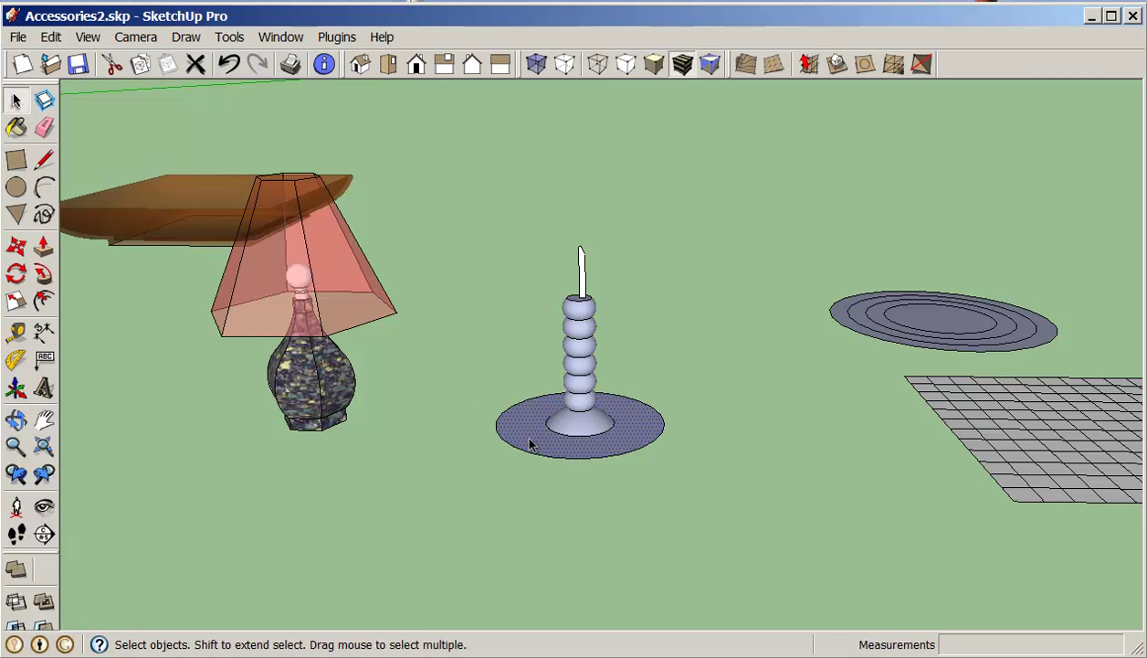
{"action": "left_click", "coordinate": [43, 274]}
{"action": "left_click", "coordinate": [589, 287]}
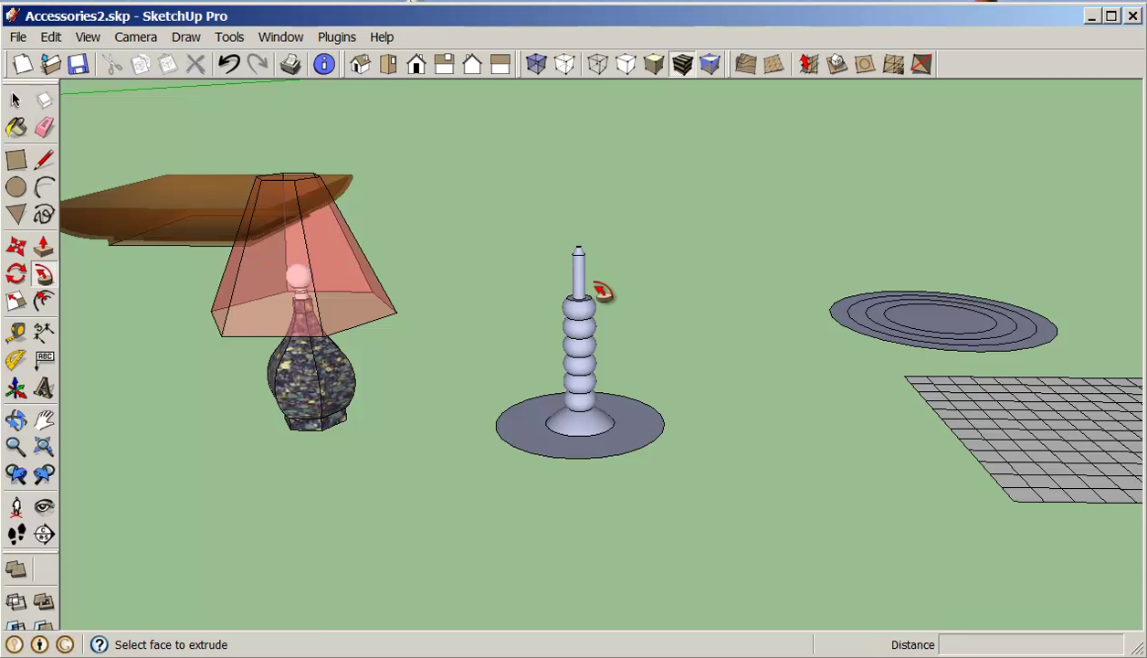
{"action": "scroll", "coordinate": [599, 289], "scroll_direction": "up", "scroll_amount": 2}
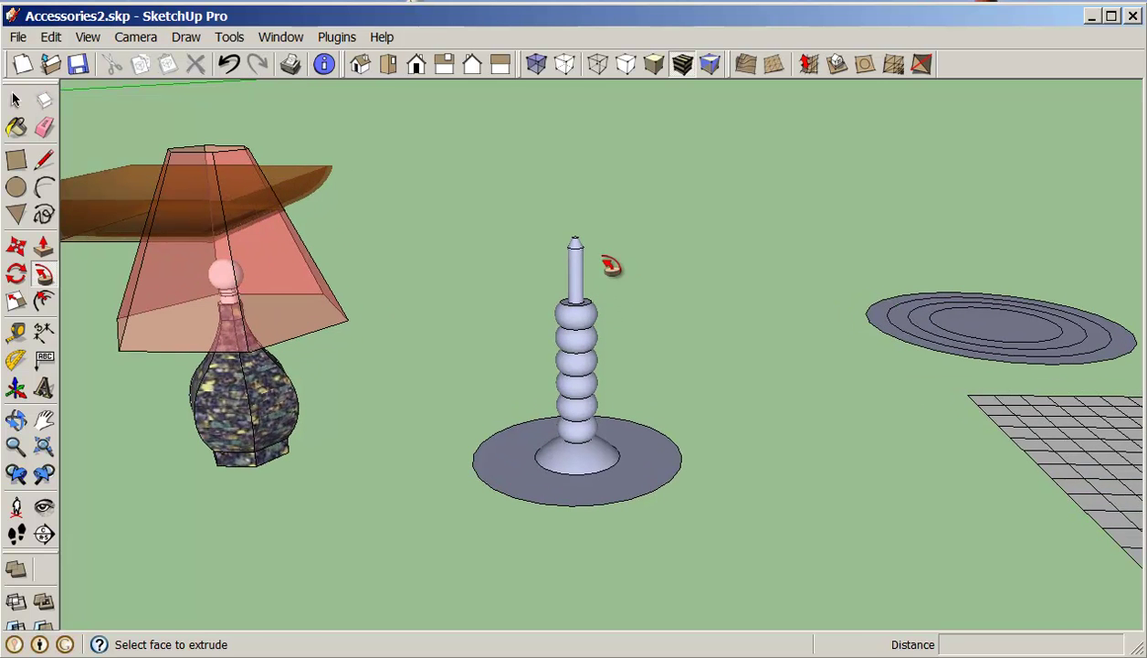
{"action": "mouse_move", "coordinate": [610, 265]}
{"action": "middle_mouse_down"}
{"action": "mouse_move", "coordinate": [645, 277]}
{"action": "mouse_move", "coordinate": [630, 274]}
{"action": "middle_mouse_up"}
{"action": "left_click", "coordinate": [18, 101]}
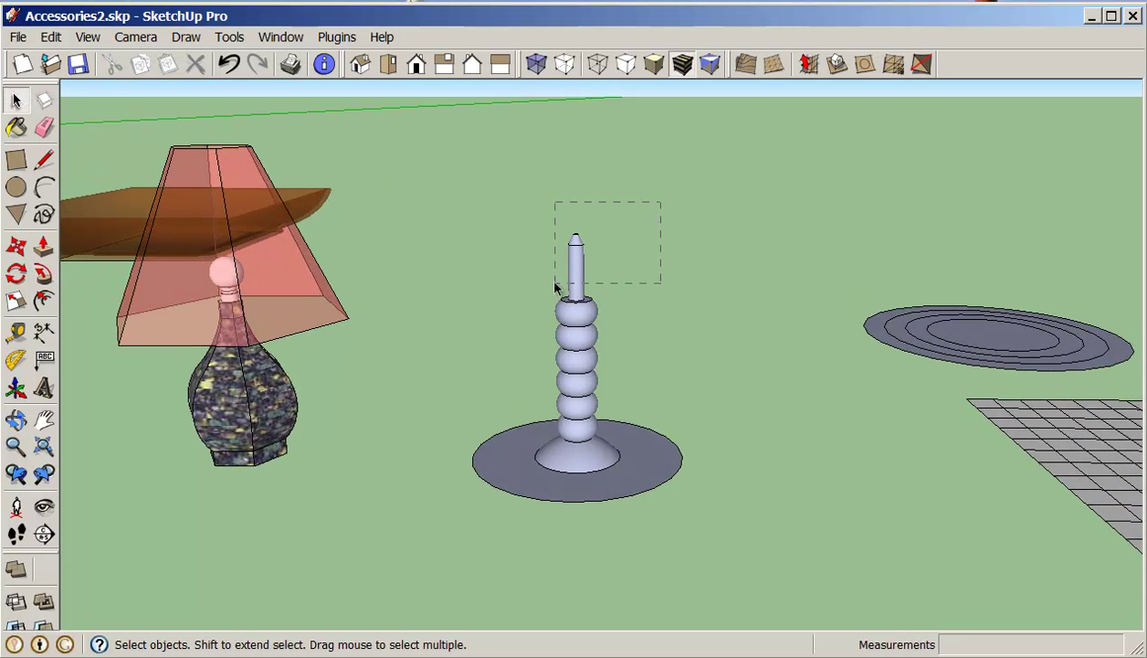
- Group the candle wick and erase the grey disc under the candlestick
{"action": "left_click_drag", "start_coordinate": [548, 289], "coordinate": [548, 289]}
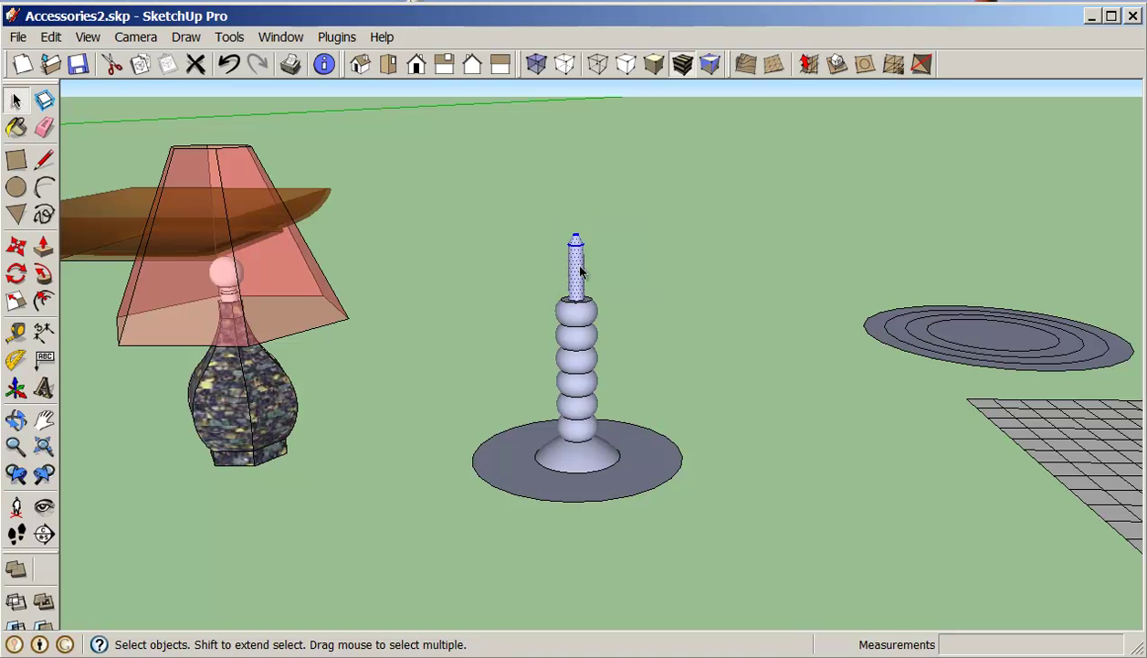
{"action": "right_click", "coordinate": [579, 268]}
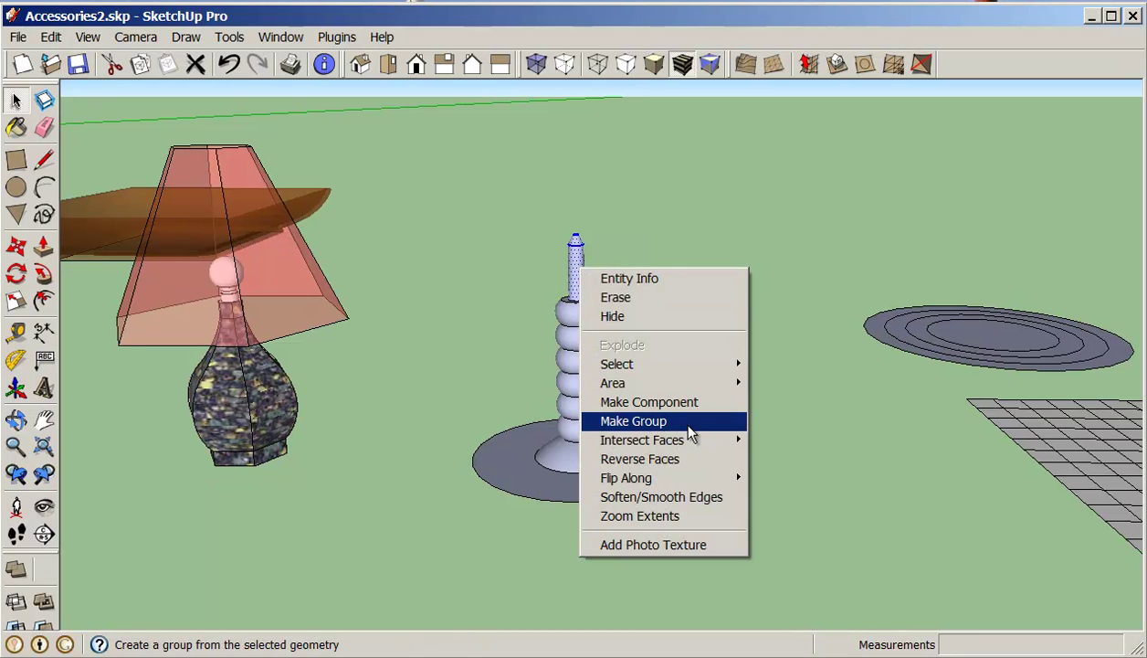
{"action": "left_click", "coordinate": [640, 421]}
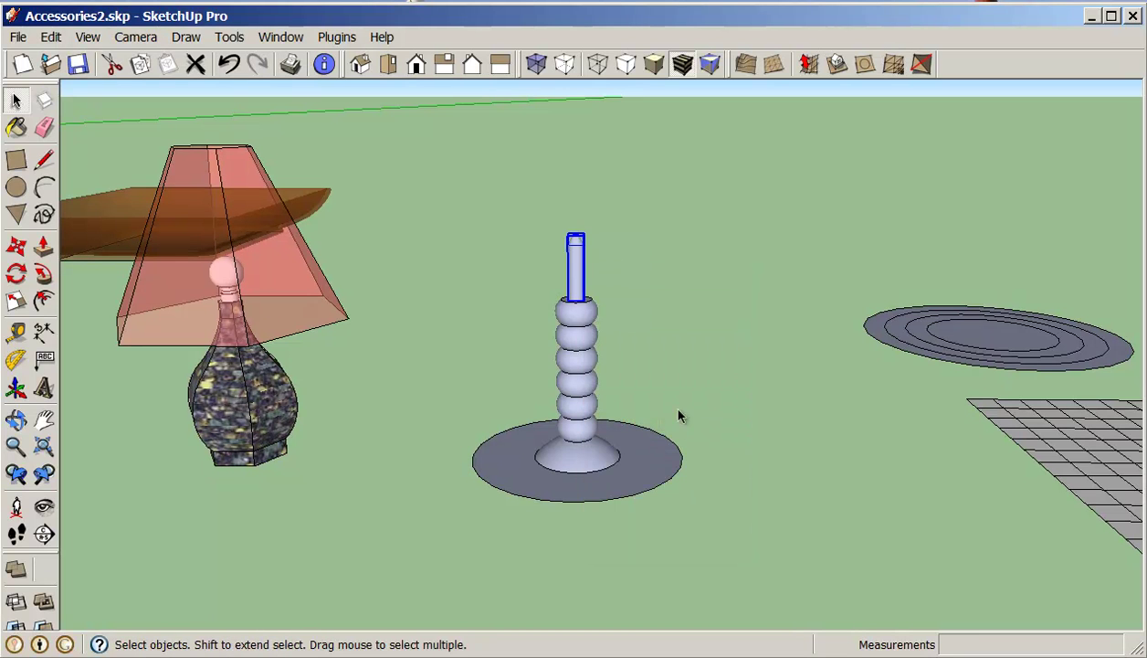
{"action": "left_click", "coordinate": [44, 128]}
{"action": "mouse_move", "coordinate": [678, 429]}
{"action": "left_mouse_down"}
{"action": "mouse_move", "coordinate": [665, 473]}
{"action": "mouse_move", "coordinate": [693, 440]}
{"action": "left_mouse_up"}
{"action": "mouse_move", "coordinate": [694, 440]}
{"action": "middle_mouse_down"}
{"action": "mouse_move", "coordinate": [720, 369]}
{"action": "mouse_move", "coordinate": [717, 388]}
{"action": "middle_mouse_up"}
- Window-select the whole candlestick and make it a single group
{"action": "left_click", "coordinate": [15, 100]}
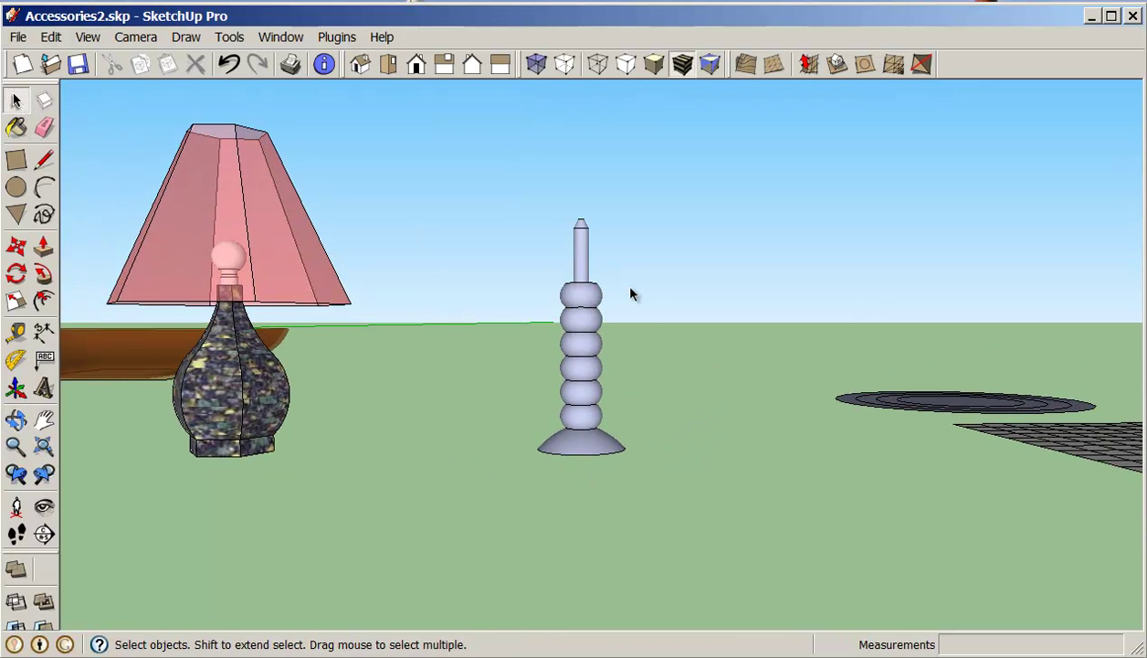
{"action": "left_click_drag", "start_coordinate": [537, 407], "coordinate": [667, 507]}
{"action": "middle_click_drag", "start_coordinate": [684, 455], "coordinate": [648, 502]}
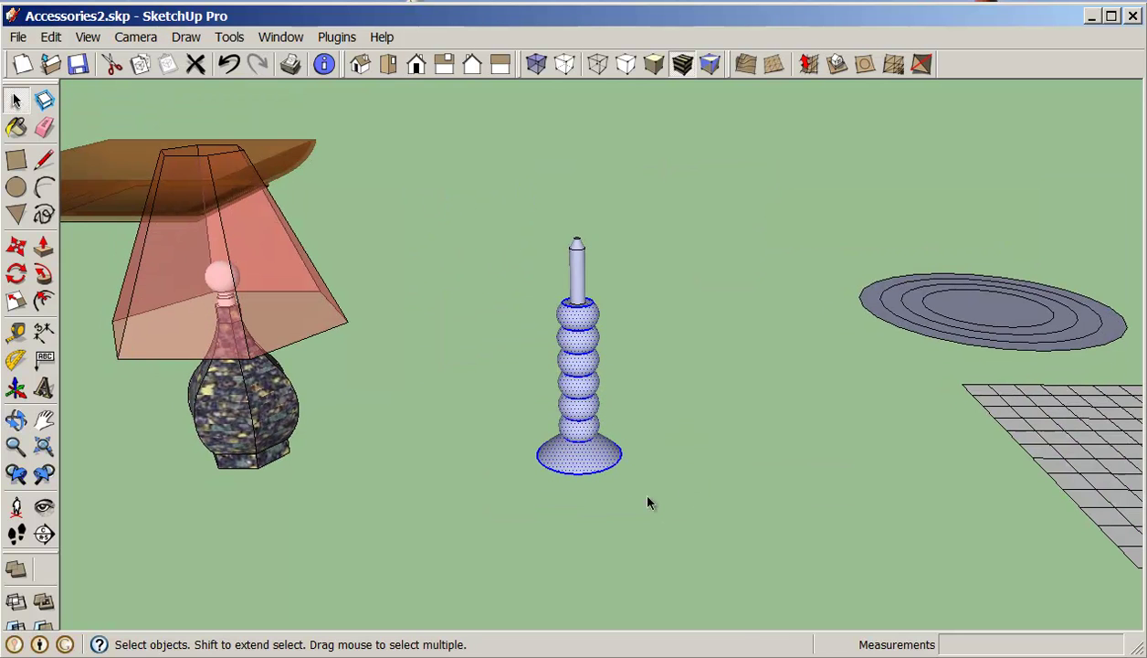
{"action": "right_click", "coordinate": [570, 445]}
{"action": "left_click", "coordinate": [684, 603]}
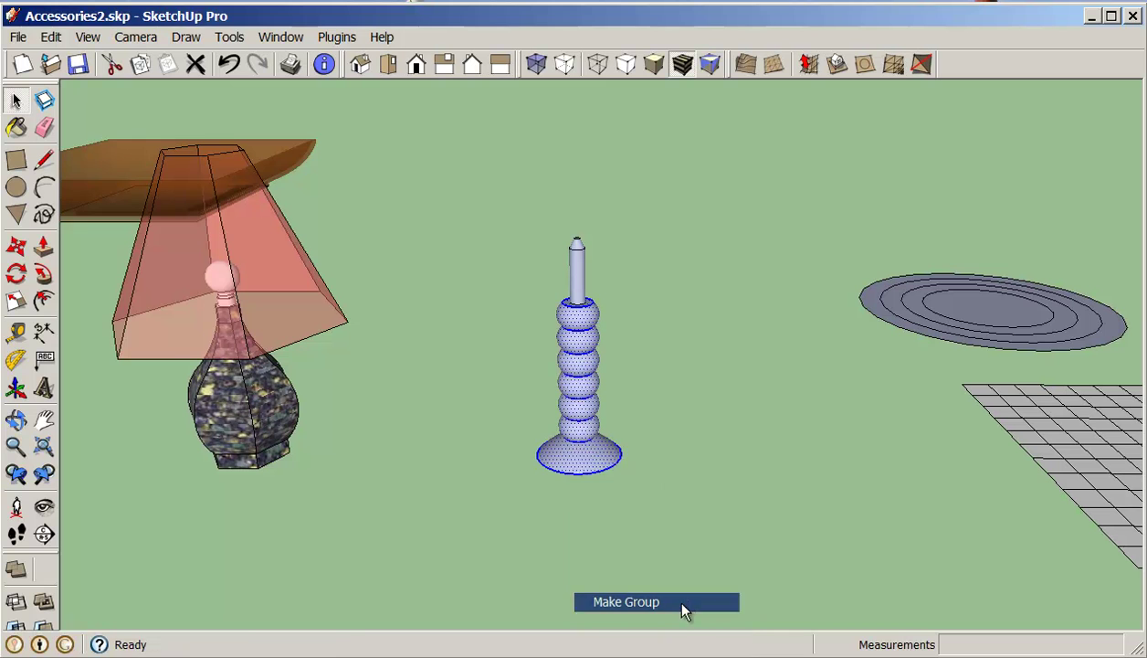
{"action": "left_click", "coordinate": [683, 433]}
{"action": "middle_click_drag", "start_coordinate": [694, 450], "coordinate": [589, 443]}
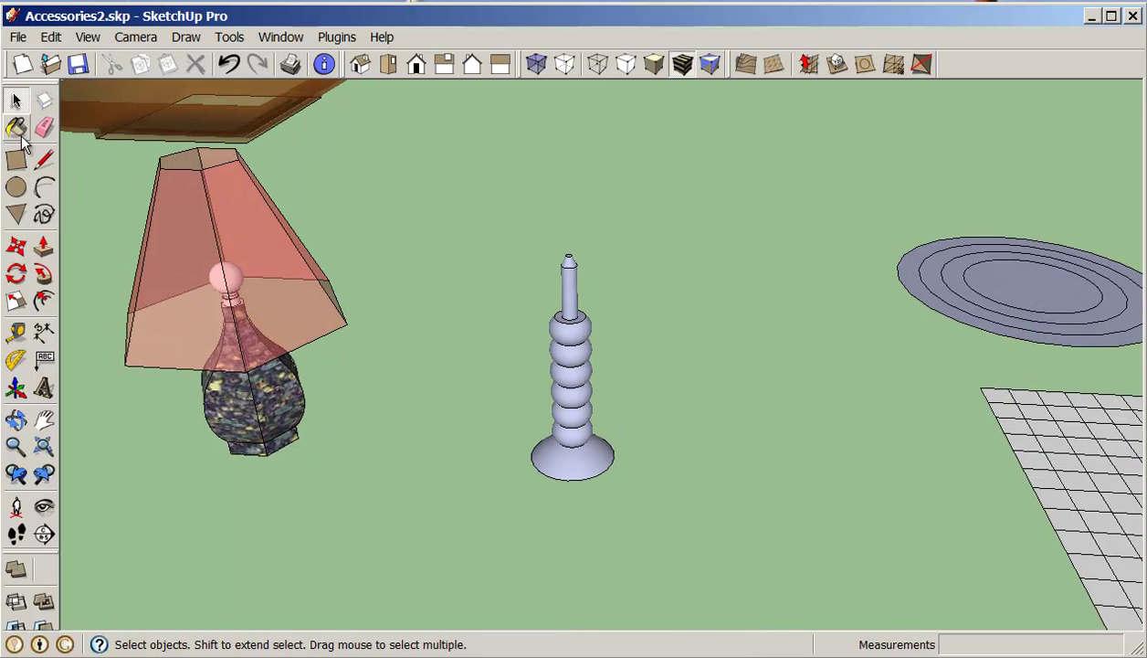
- Paint the candle 0030_OldLace from the Colors-Named collection
{"action": "left_click", "coordinate": [16, 127]}
{"action": "left_click", "coordinate": [901, 314]}
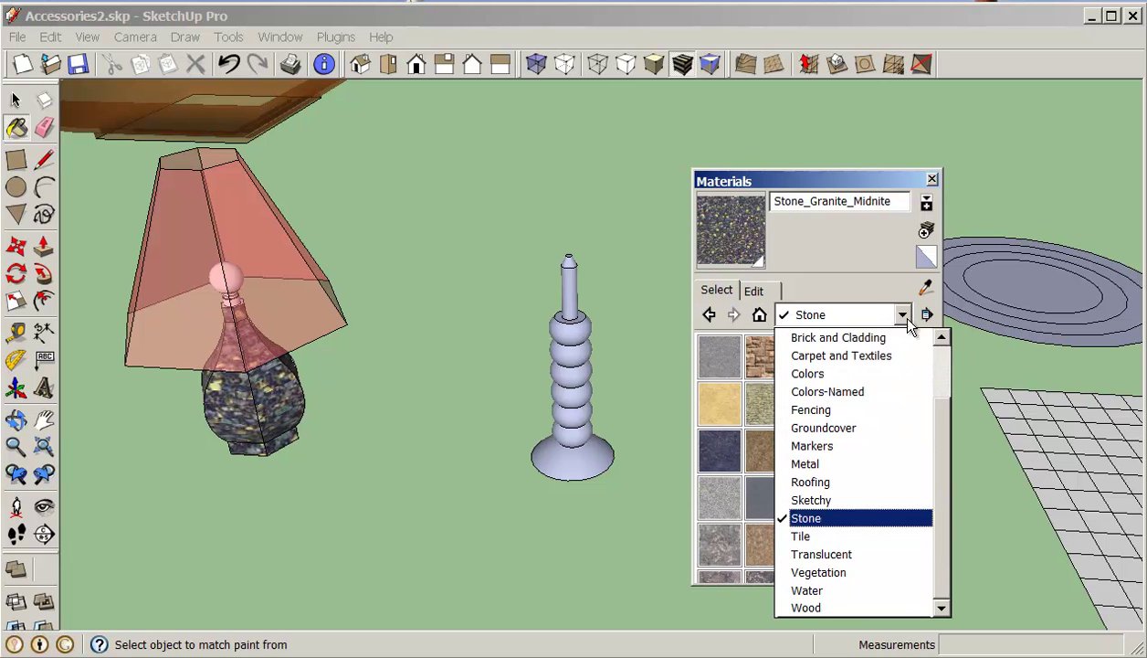
{"action": "left_click", "coordinate": [864, 392]}
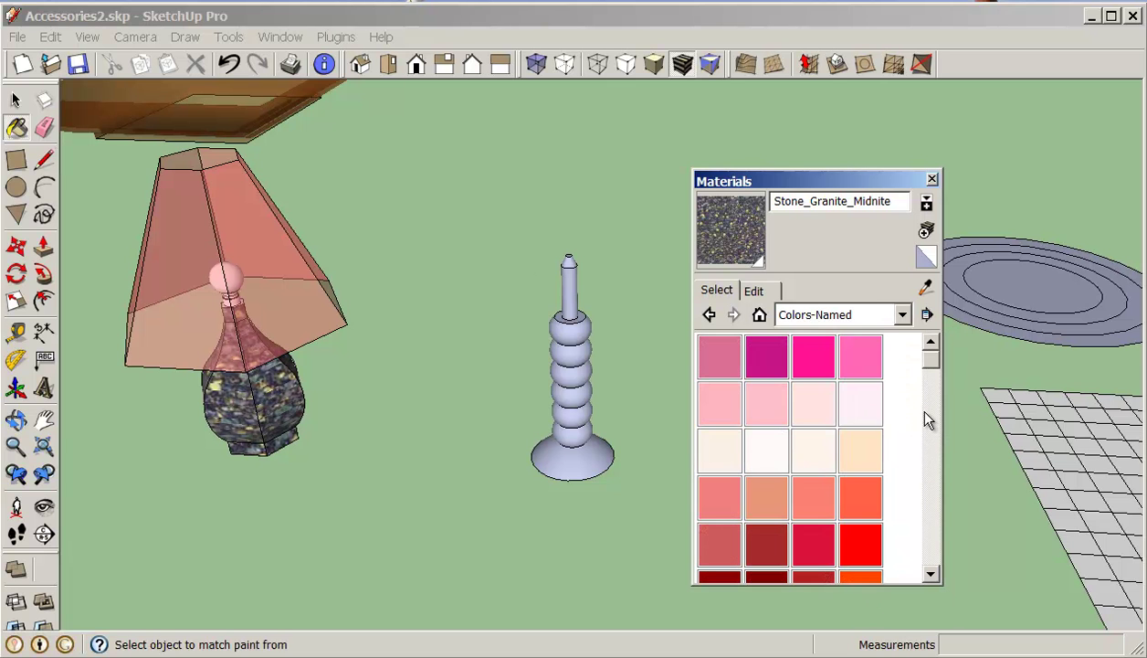
{"action": "left_click_drag", "start_coordinate": [932, 368], "coordinate": [934, 390]}
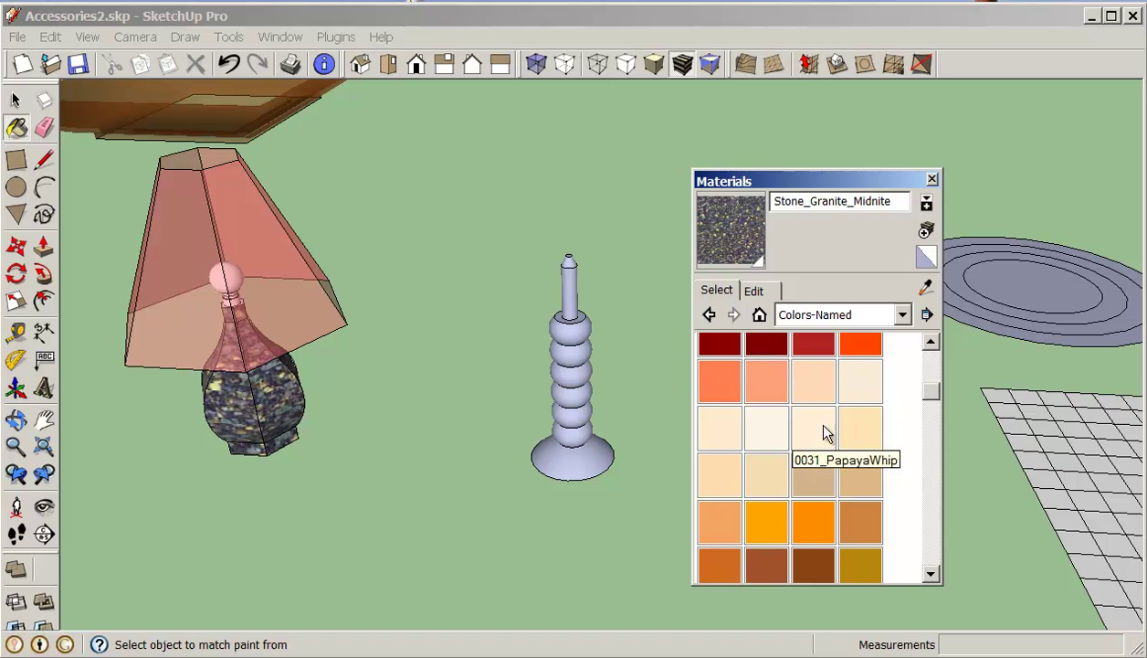
{"action": "left_click", "coordinate": [767, 429]}
{"action": "left_click", "coordinate": [570, 287]}
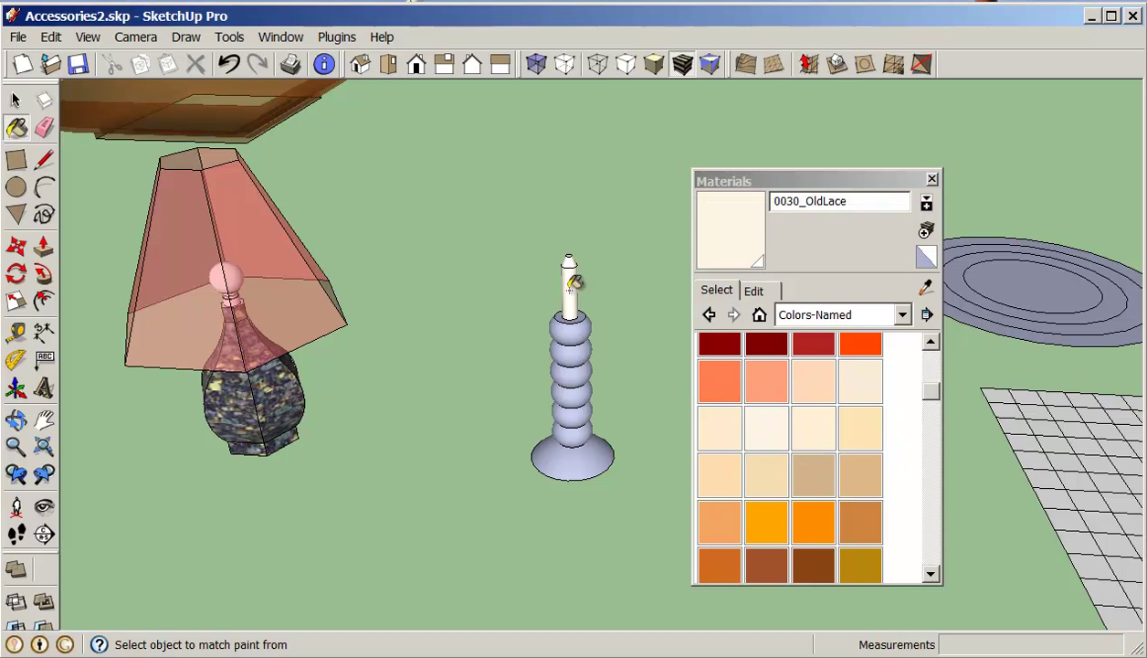
- Paint the beaded candlestick body 0035_Tan and close the Materials panel
{"action": "left_click_drag", "start_coordinate": [932, 395], "coordinate": [933, 398]}
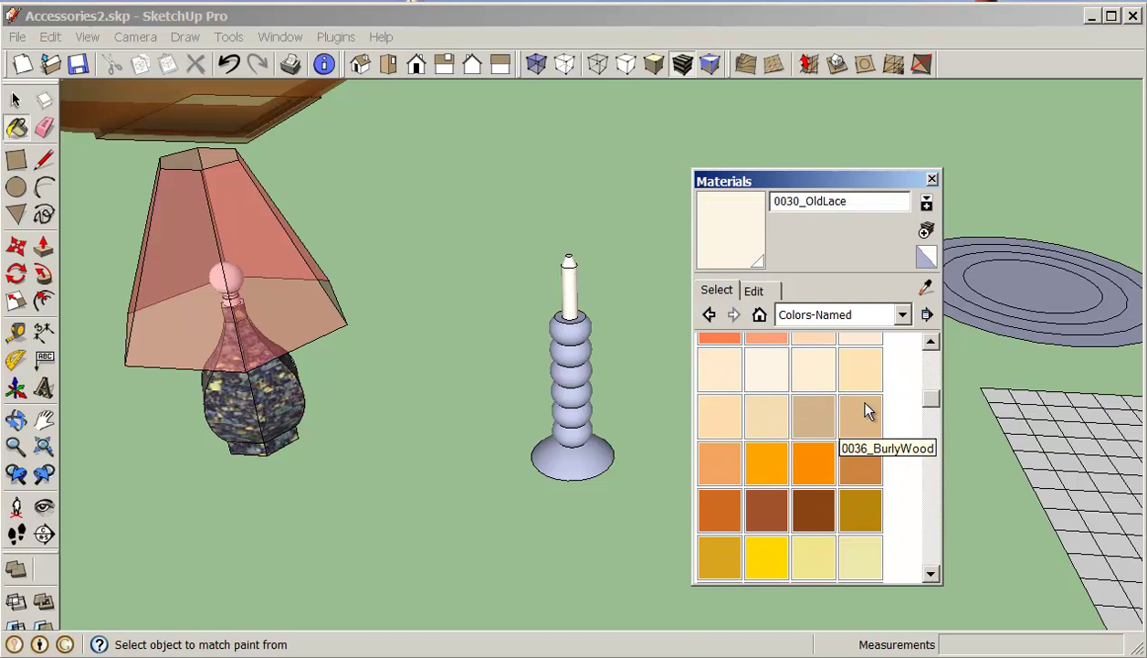
{"action": "left_click", "coordinate": [814, 415]}
{"action": "left_click", "coordinate": [579, 375]}
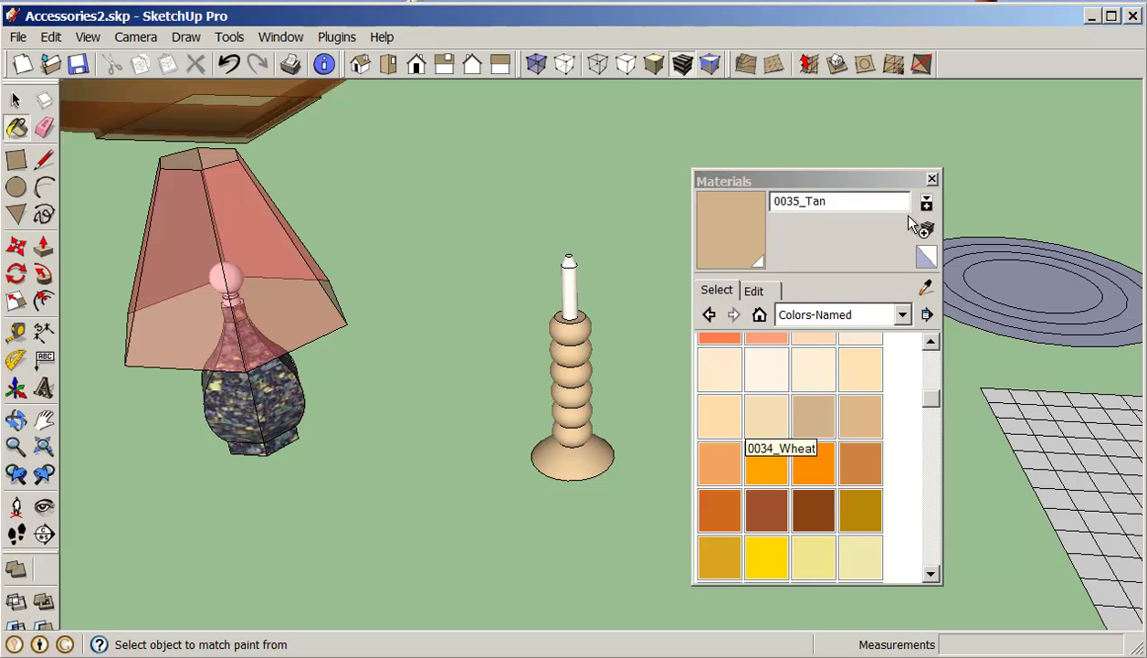
{"action": "left_click", "coordinate": [932, 179]}
{"action": "middle_click_drag", "start_coordinate": [712, 267], "coordinate": [777, 259]}
- Orbit the plates and grids into view and select the plain right circle's face
{"action": "mouse_move", "coordinate": [828, 312]}
{"action": "middle_mouse_down"}
{"action": "mouse_move", "coordinate": [544, 340]}
{"action": "mouse_move", "coordinate": [665, 441]}
{"action": "mouse_move", "coordinate": [627, 417]}
{"action": "middle_mouse_up"}
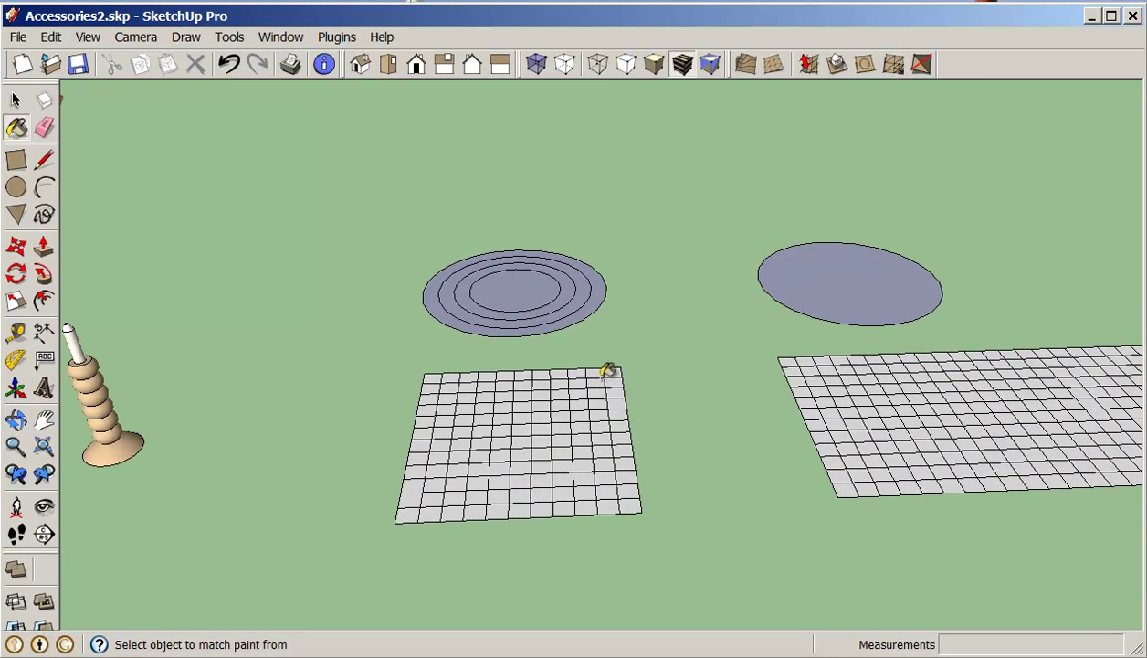
{"action": "middle_click_drag", "start_coordinate": [691, 390], "coordinate": [832, 394]}
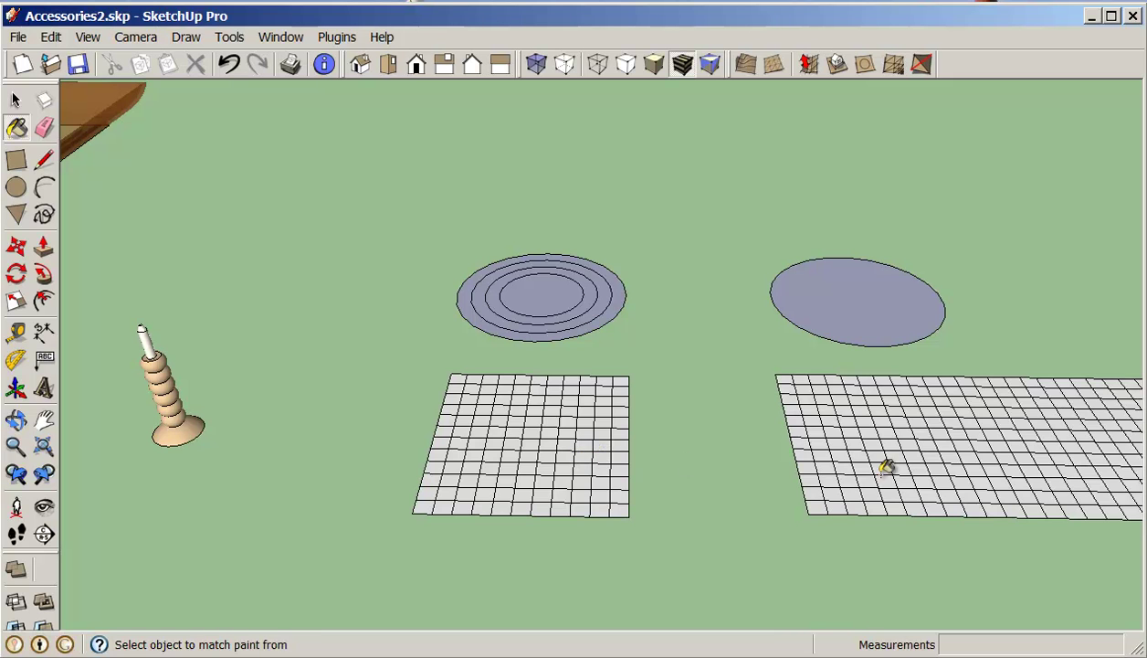
{"action": "middle_click_drag", "start_coordinate": [918, 455], "coordinate": [542, 381]}
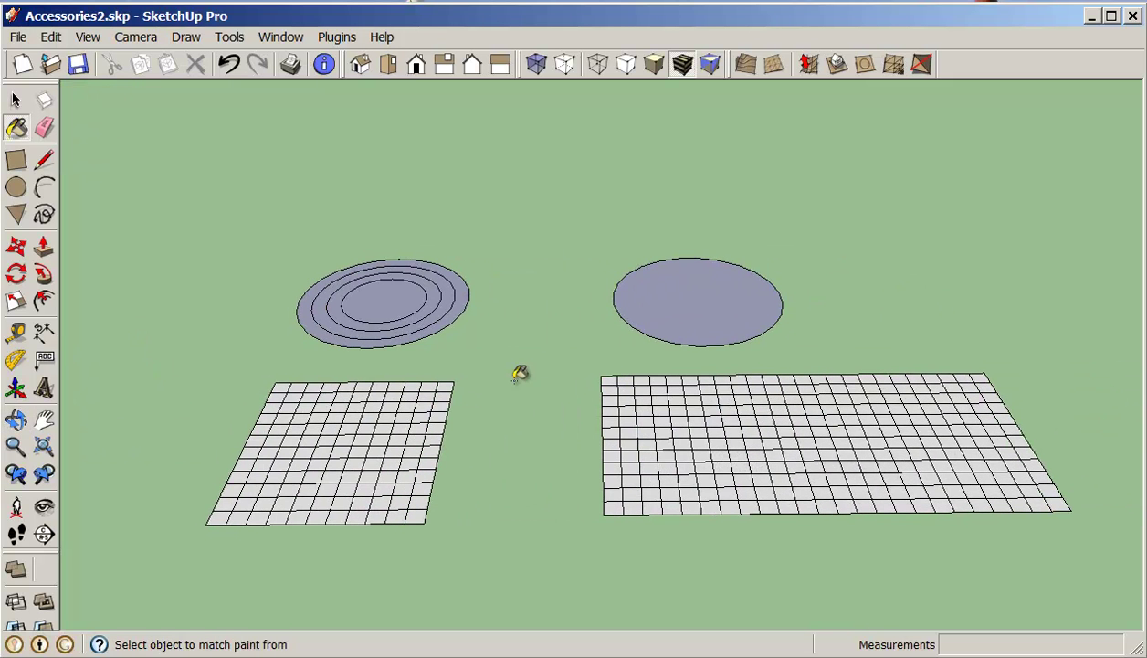
{"action": "left_click", "coordinate": [17, 102]}
{"action": "double_click", "coordinate": [713, 316]}
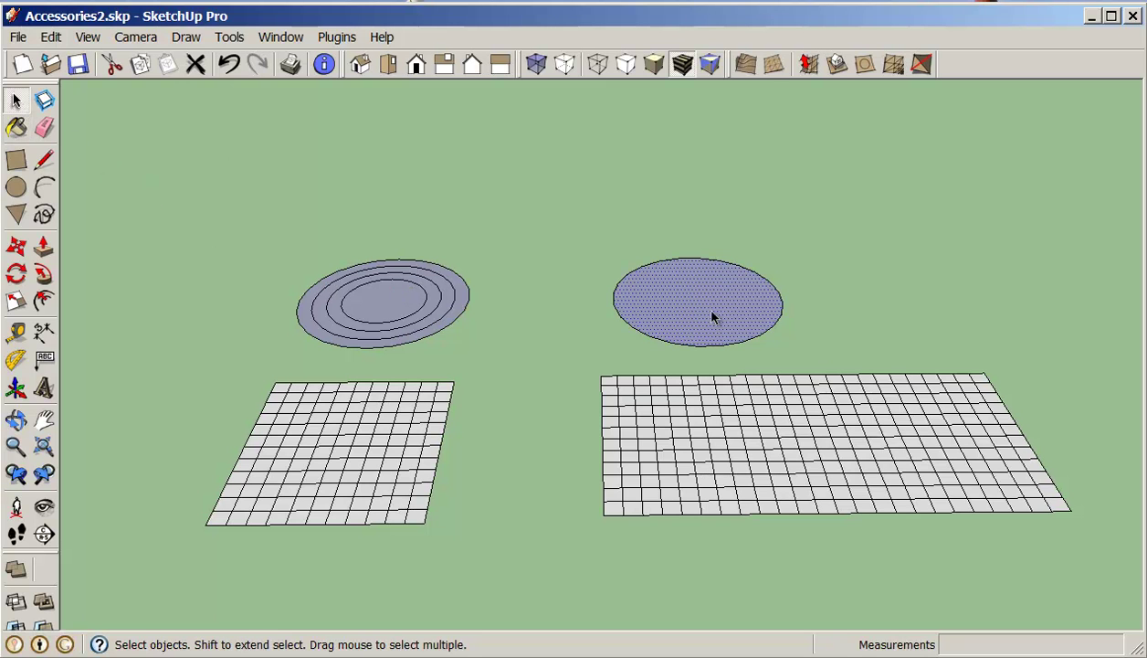
- Scale the circle by 2 along its width into a long oval, then deselect it
{"action": "left_click", "coordinate": [16, 300]}
{"action": "left_click_drag", "start_coordinate": [789, 299], "coordinate": [911, 303]}
{"action": "type", "text": "2"}
{"action": "key", "text": "Return"}
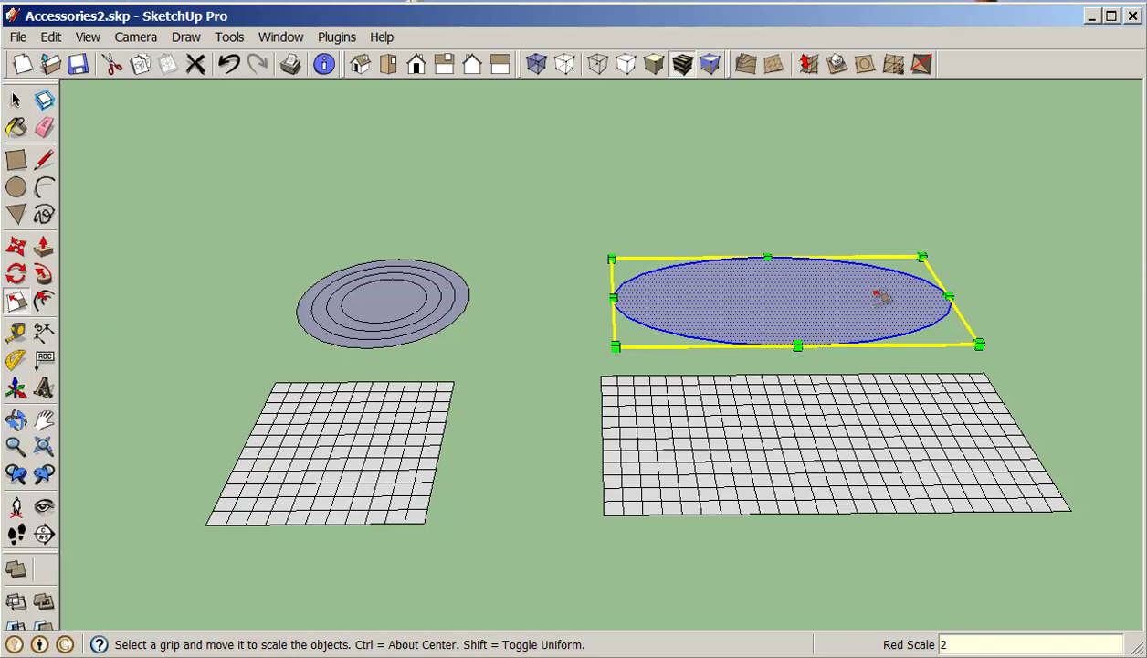
{"action": "left_click", "coordinate": [20, 101]}
{"action": "left_click", "coordinate": [159, 119]}
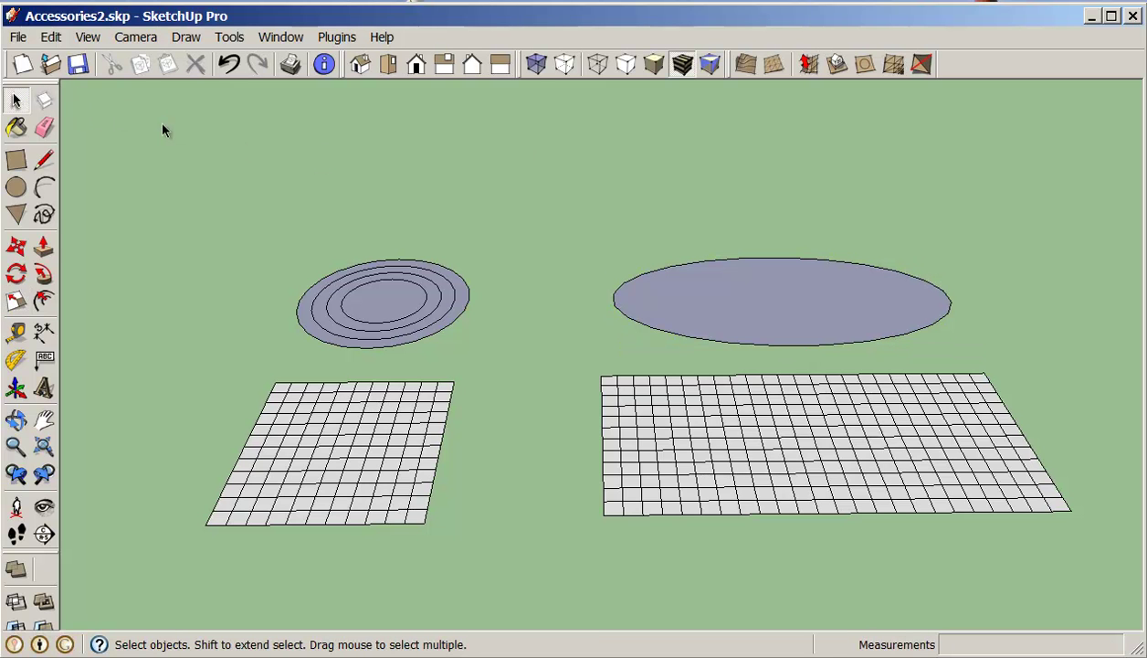
{"action": "left_click", "coordinate": [45, 300]}
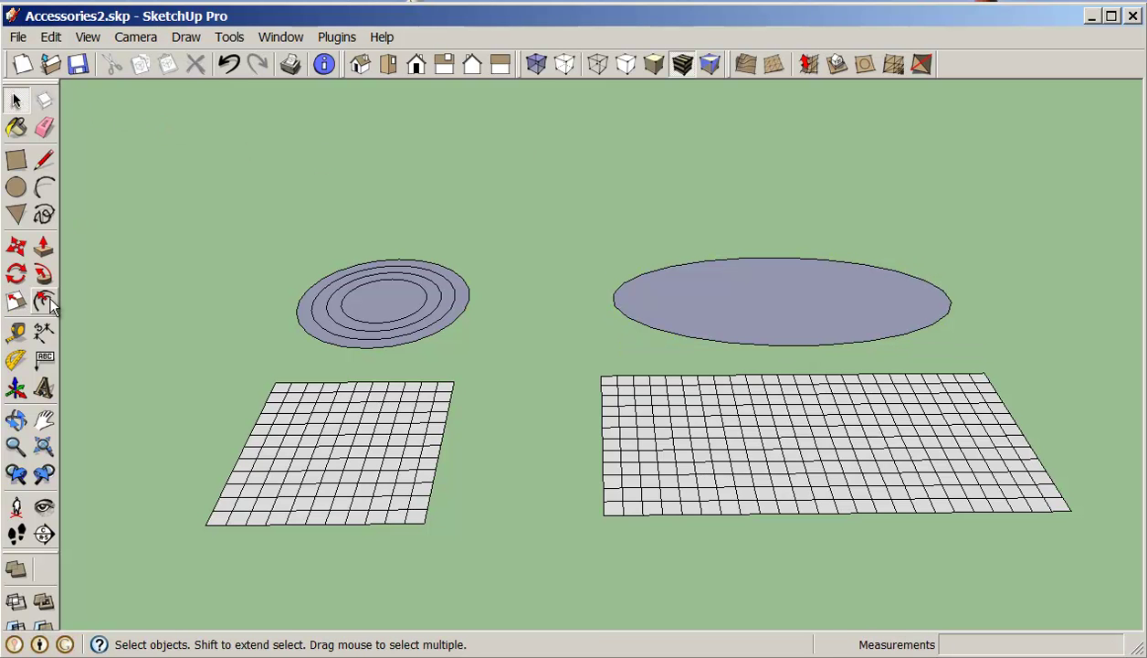
- Offset two inner rings inside the oval at a 1-inch distance
{"action": "left_click", "coordinate": [827, 313]}
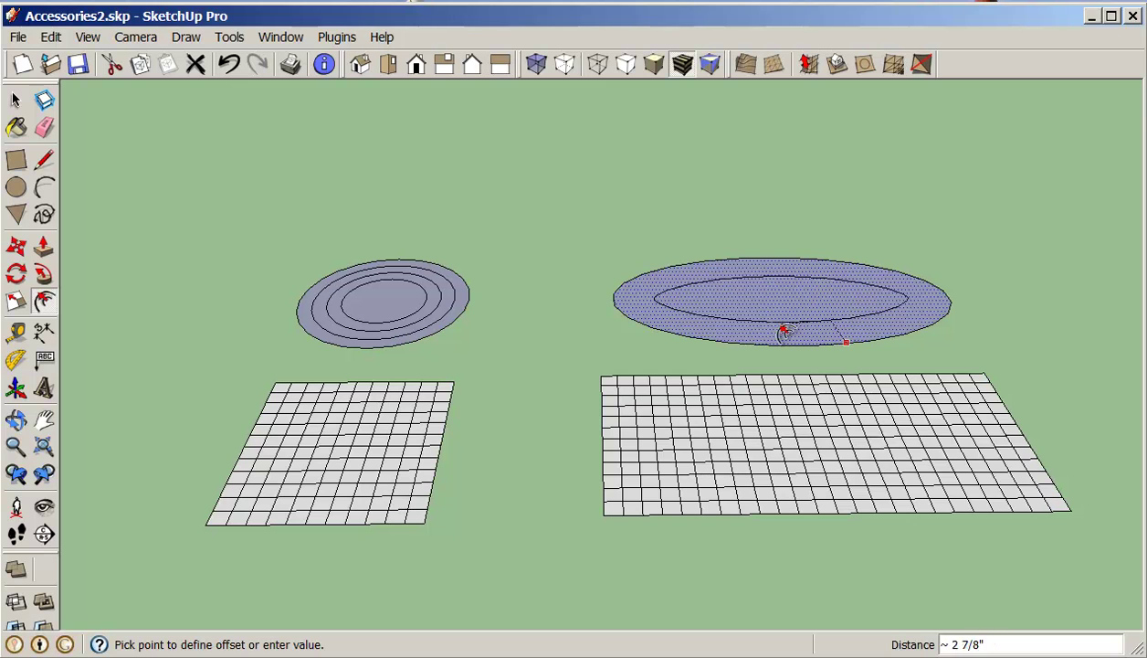
{"action": "left_click", "coordinate": [782, 336]}
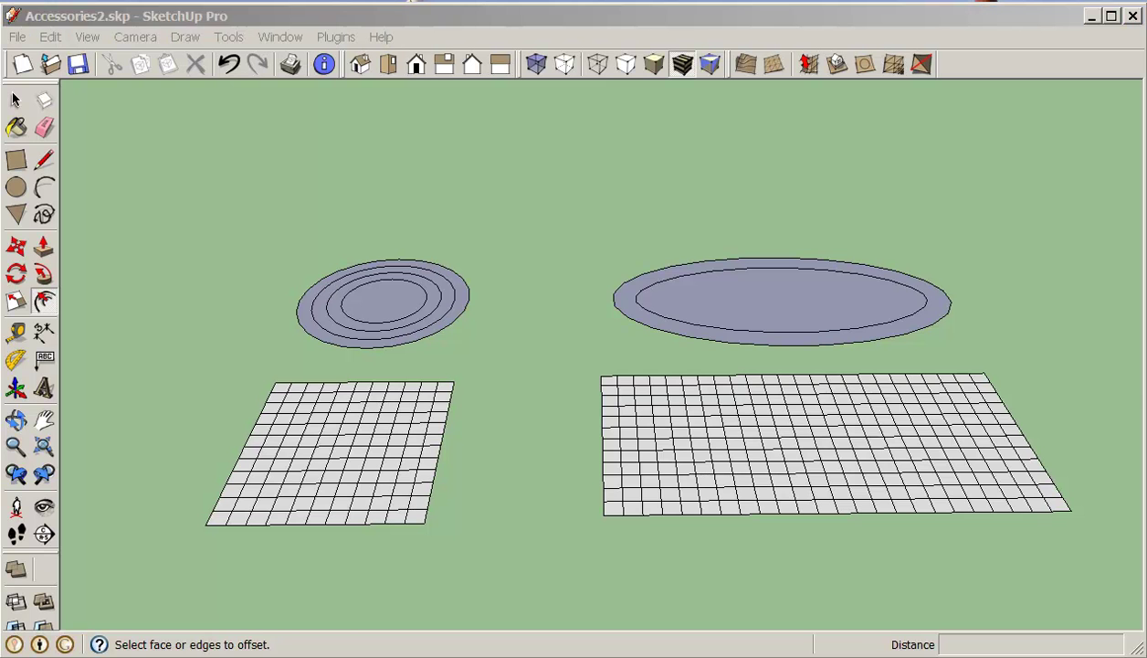
{"action": "middle_click_drag", "start_coordinate": [710, 261], "coordinate": [770, 301]}
{"action": "scroll", "coordinate": [770, 302], "scroll_direction": "up", "scroll_amount": 1}
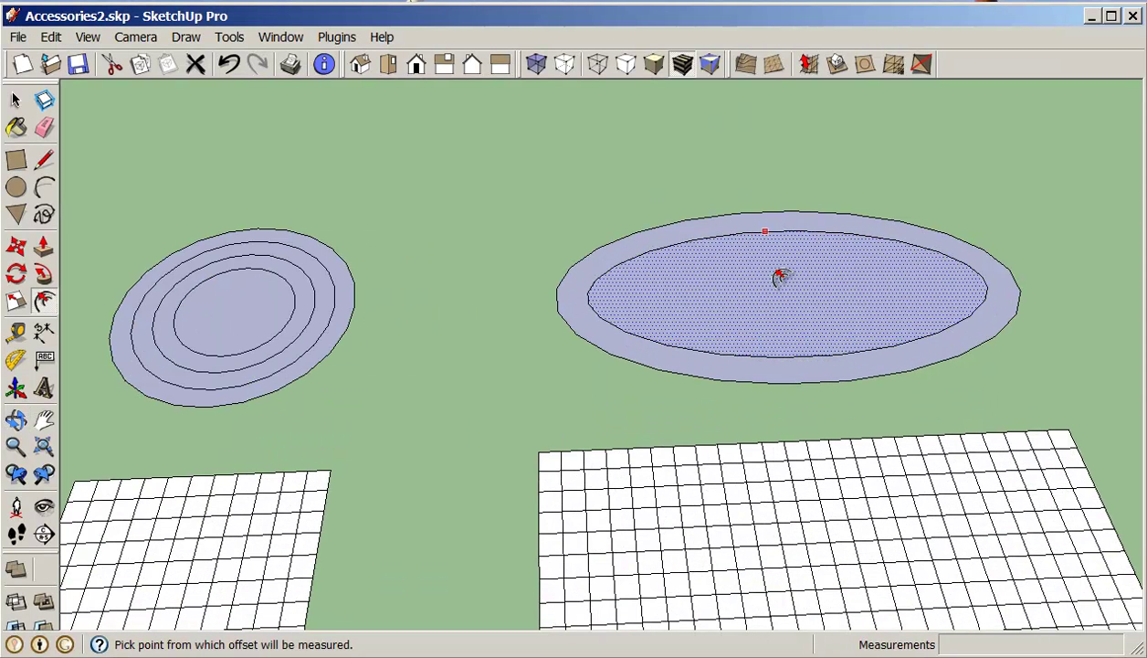
{"action": "left_click", "coordinate": [776, 263]}
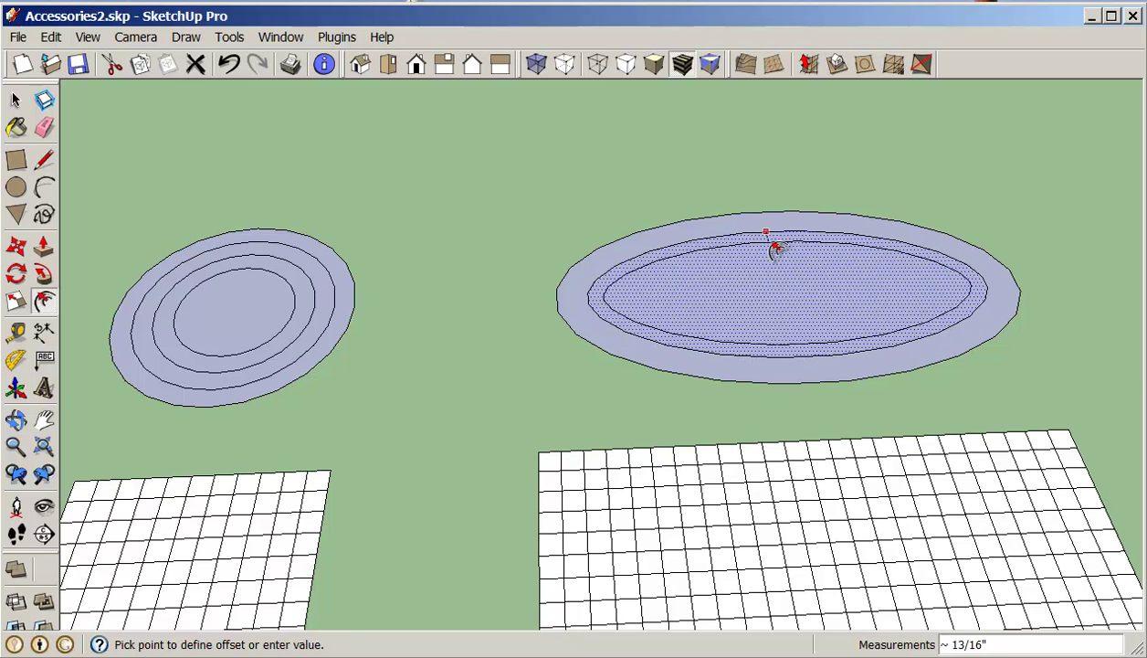
{"action": "left_click", "coordinate": [775, 252]}
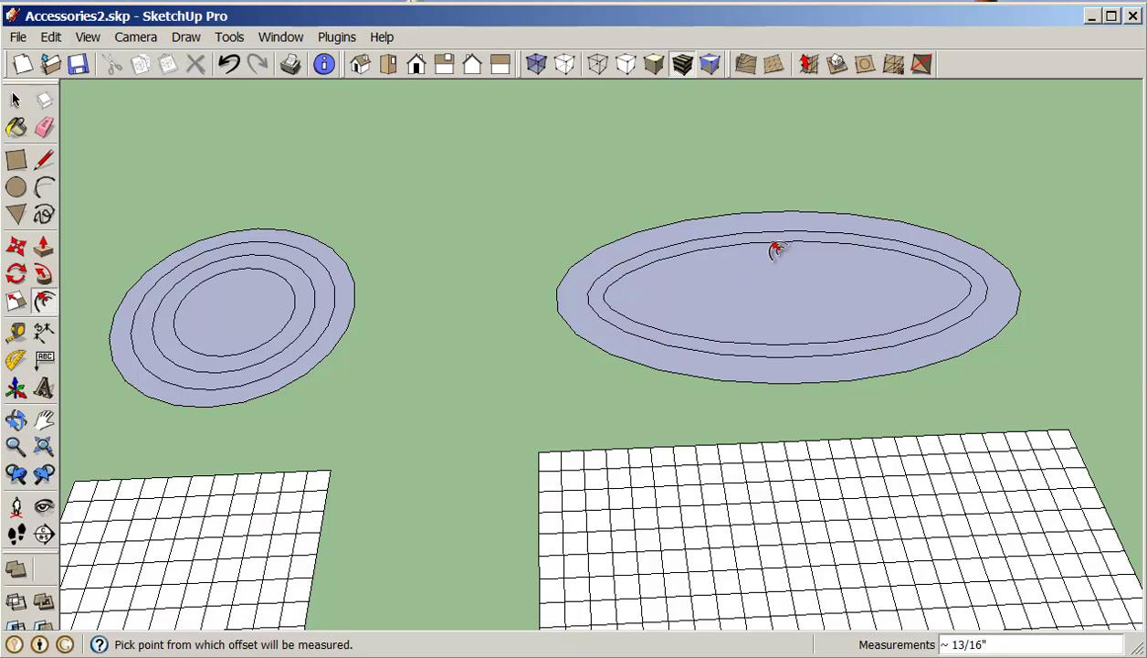
{"action": "key", "text": "Return"}
- Cancel the pending offset and undo the three earlier offset rings
{"action": "left_click", "coordinate": [753, 228]}
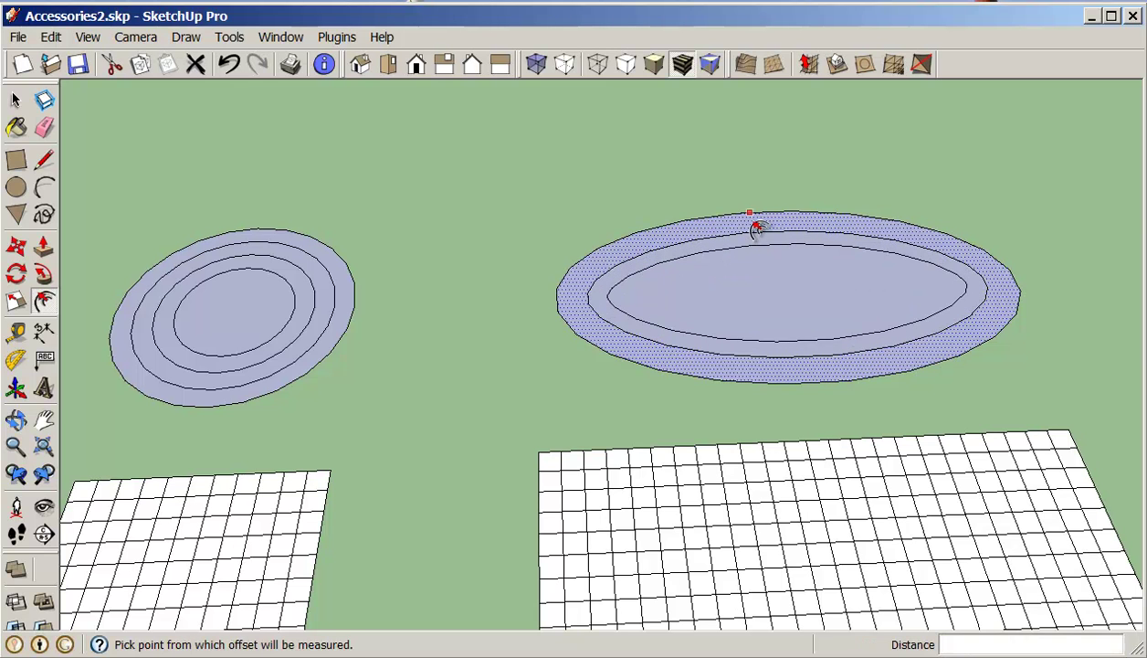
{"action": "key", "text": "Escape"}
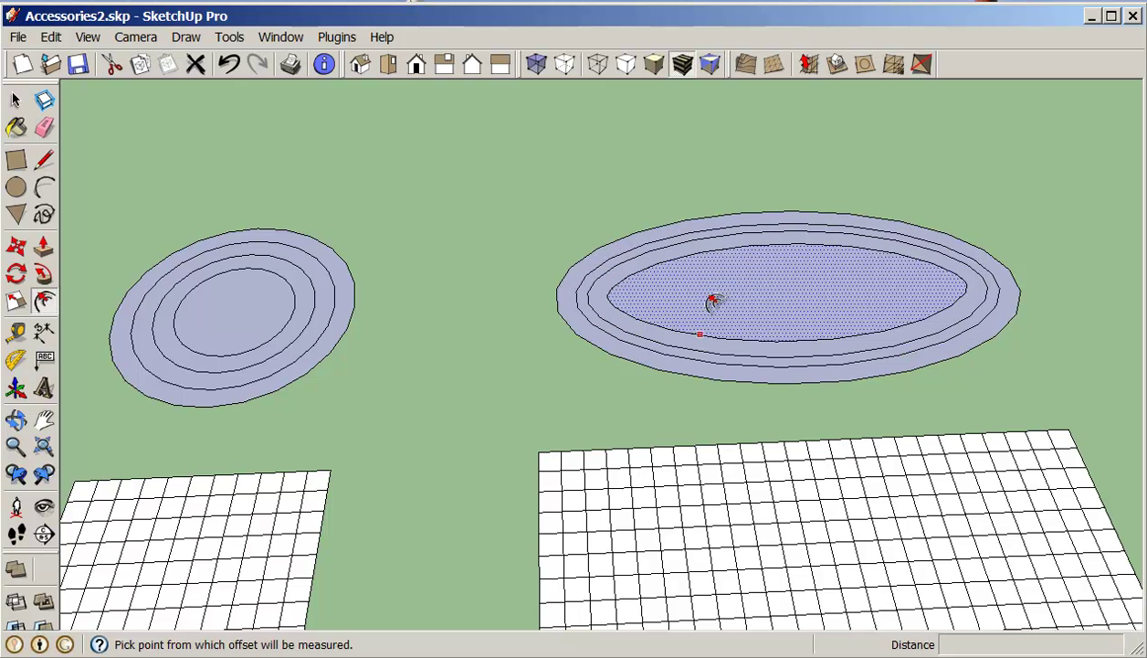
{"action": "scroll", "coordinate": [709, 297], "scroll_direction": "up", "scroll_amount": 2}
{"action": "middle_click_drag", "start_coordinate": [709, 295], "coordinate": [658, 402]}
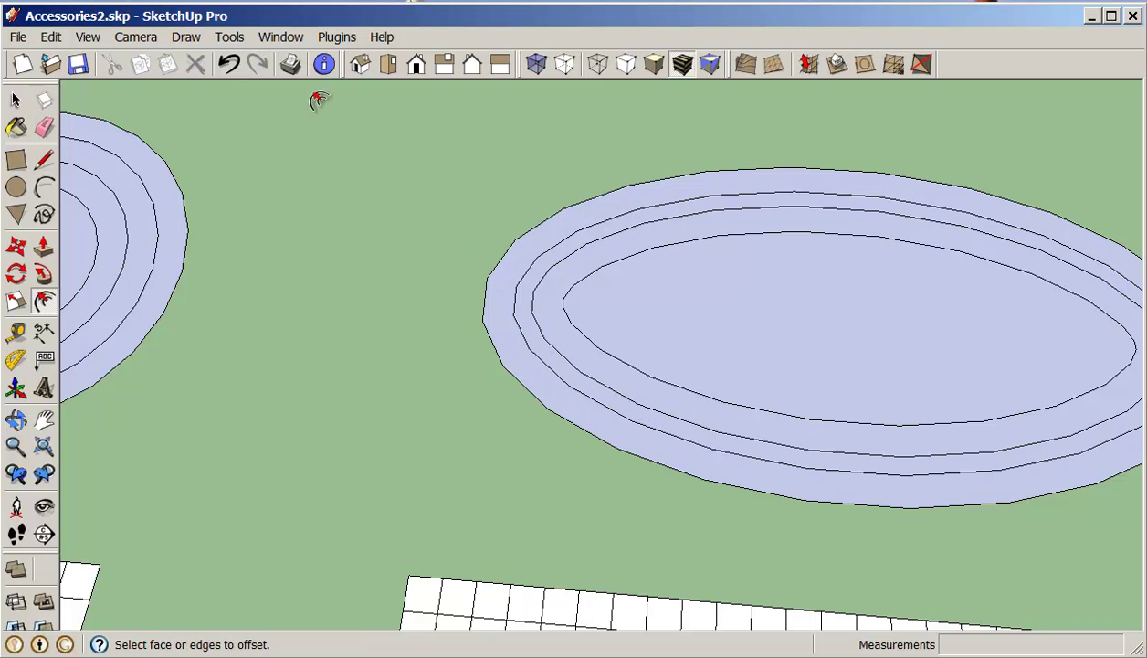
{"action": "left_click", "coordinate": [228, 64]}
{"action": "left_click", "coordinate": [228, 64]}
{"action": "left_click", "coordinate": [229, 63]}
- Offset three concentric rings, each 1 inch apart, inside the long oval
{"action": "left_click", "coordinate": [640, 292]}
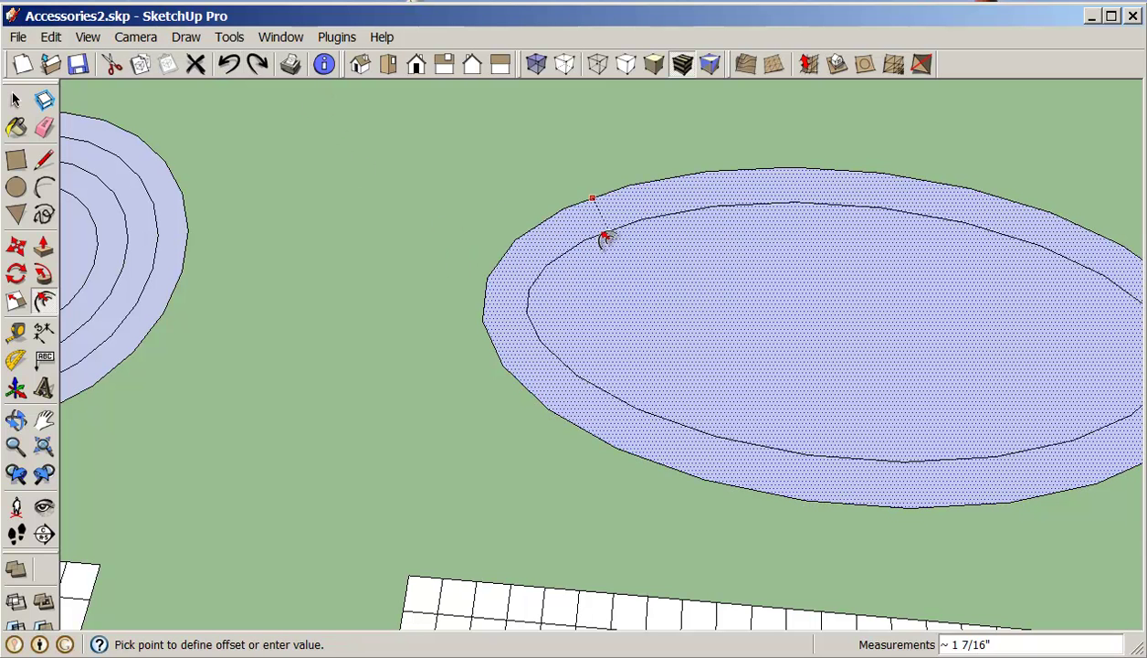
{"action": "left_click", "coordinate": [595, 227]}
{"action": "key", "text": "Return"}
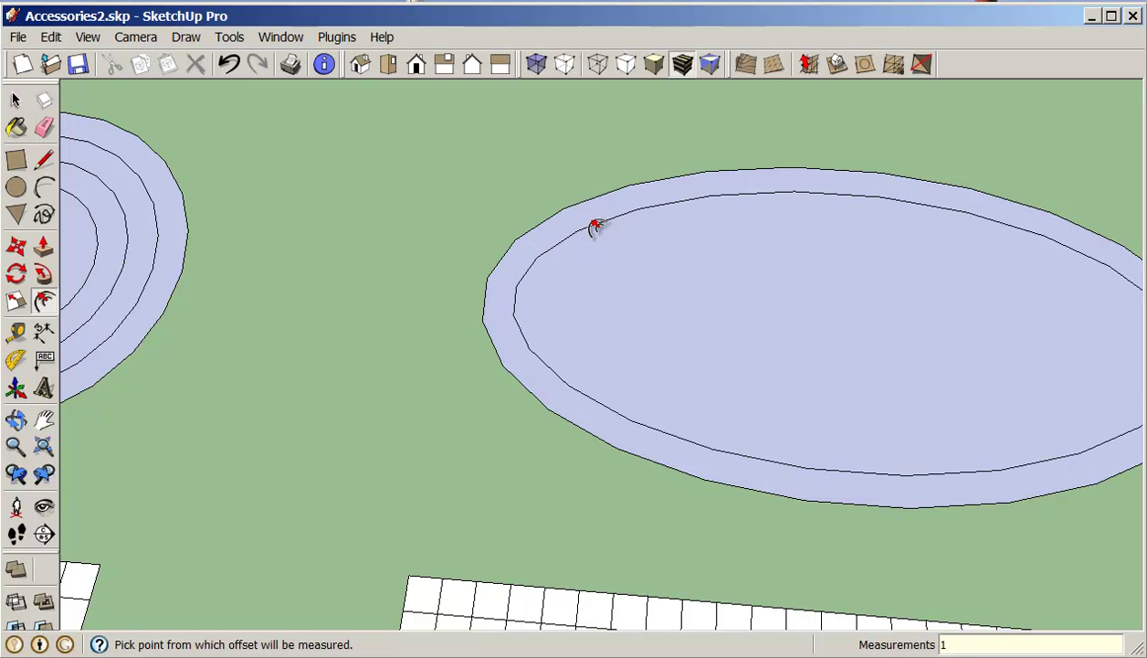
{"action": "left_click", "coordinate": [665, 318]}
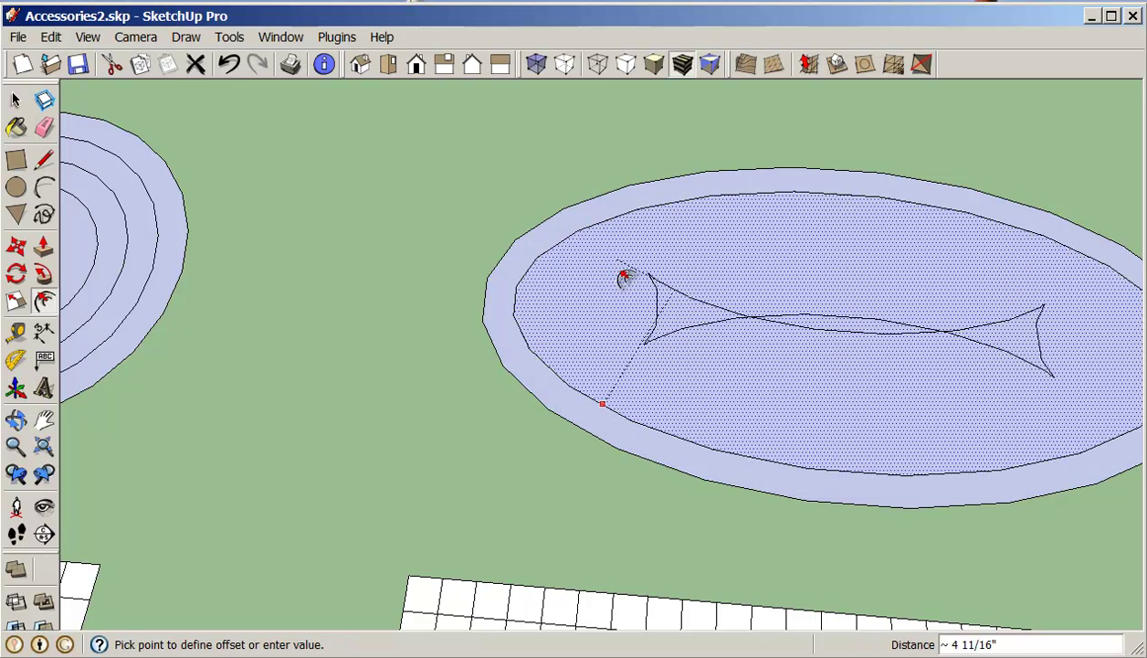
{"action": "left_click", "coordinate": [763, 462]}
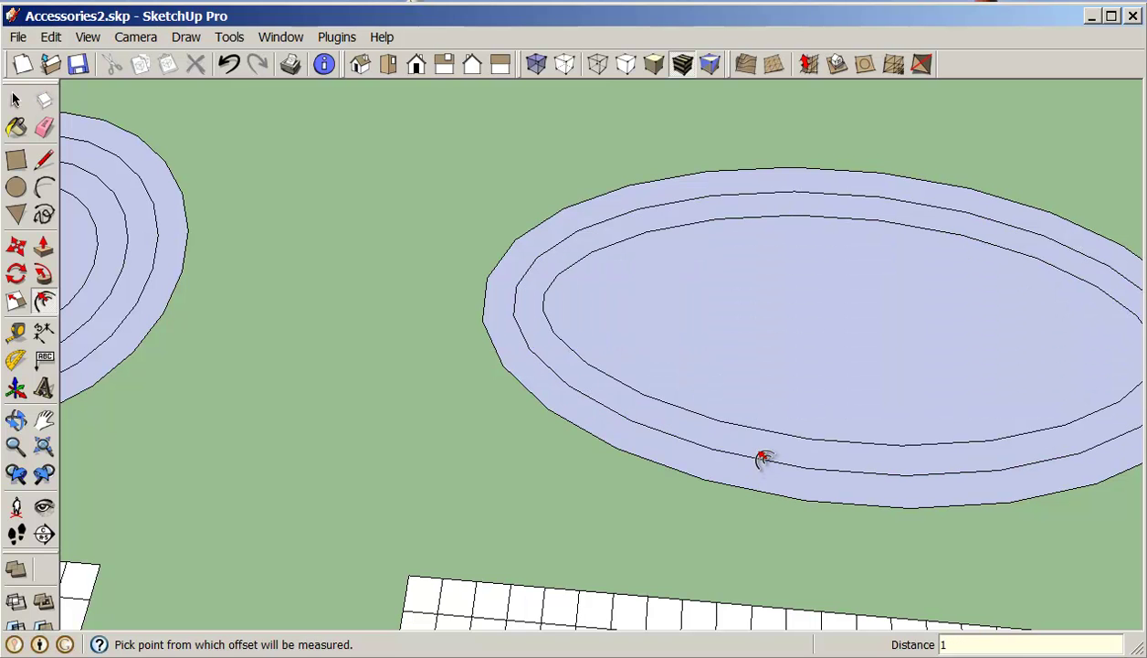
{"action": "left_click", "coordinate": [779, 430]}
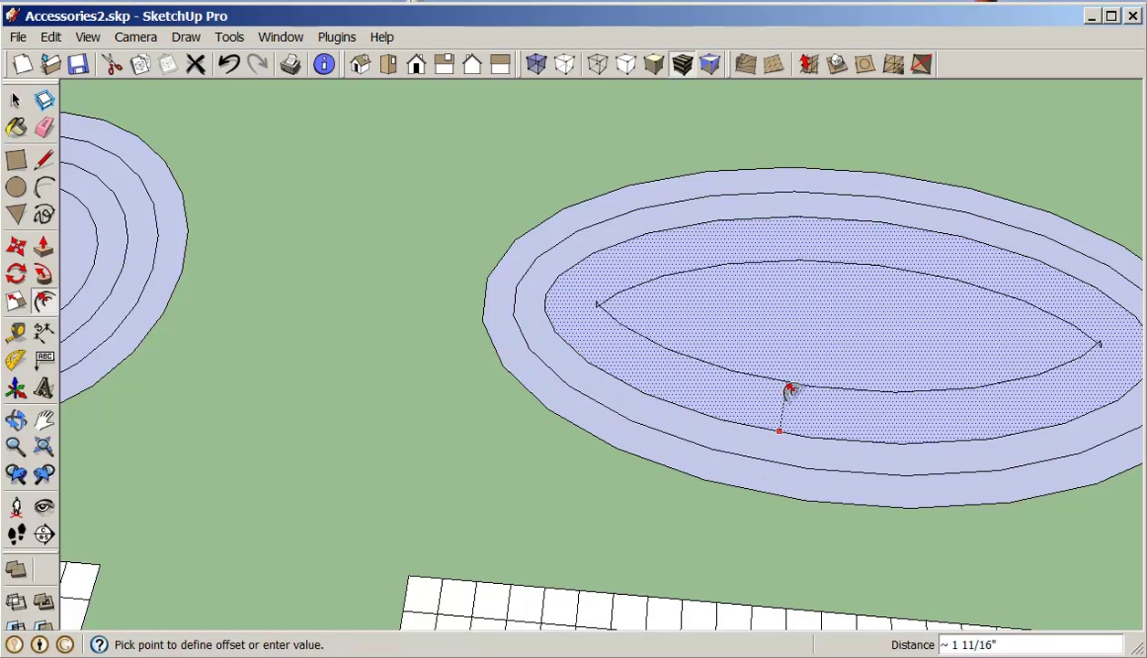
{"action": "left_click", "coordinate": [798, 414]}
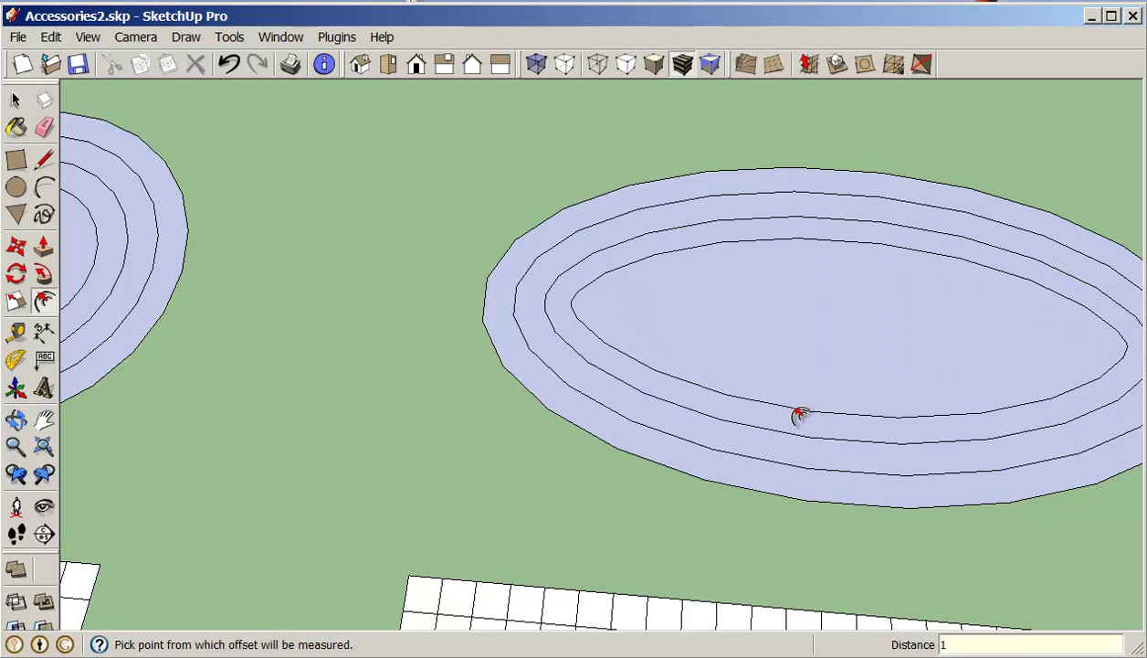
{"action": "type", "text": "1"}
{"action": "key", "text": "Return"}
- Orbit and zoom until the round plate is in view
{"action": "middle_click_drag", "start_coordinate": [800, 416], "coordinate": [730, 332]}
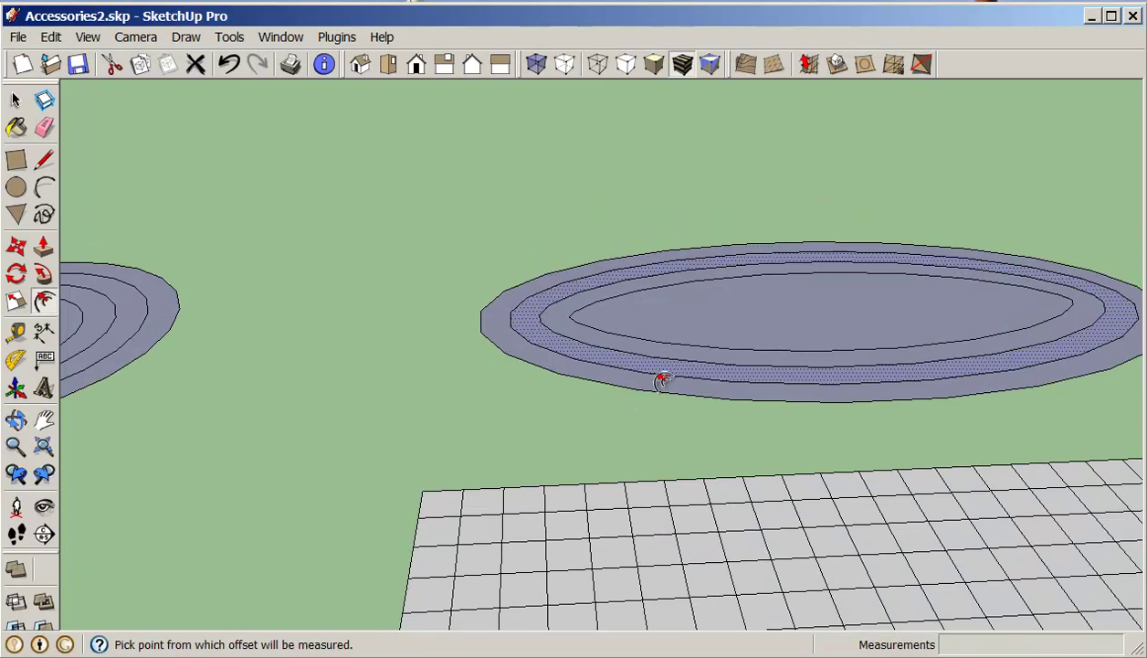
{"action": "scroll", "coordinate": [619, 374], "scroll_direction": "down", "scroll_amount": 3}
{"action": "middle_click_drag", "start_coordinate": [732, 393], "coordinate": [561, 442]}
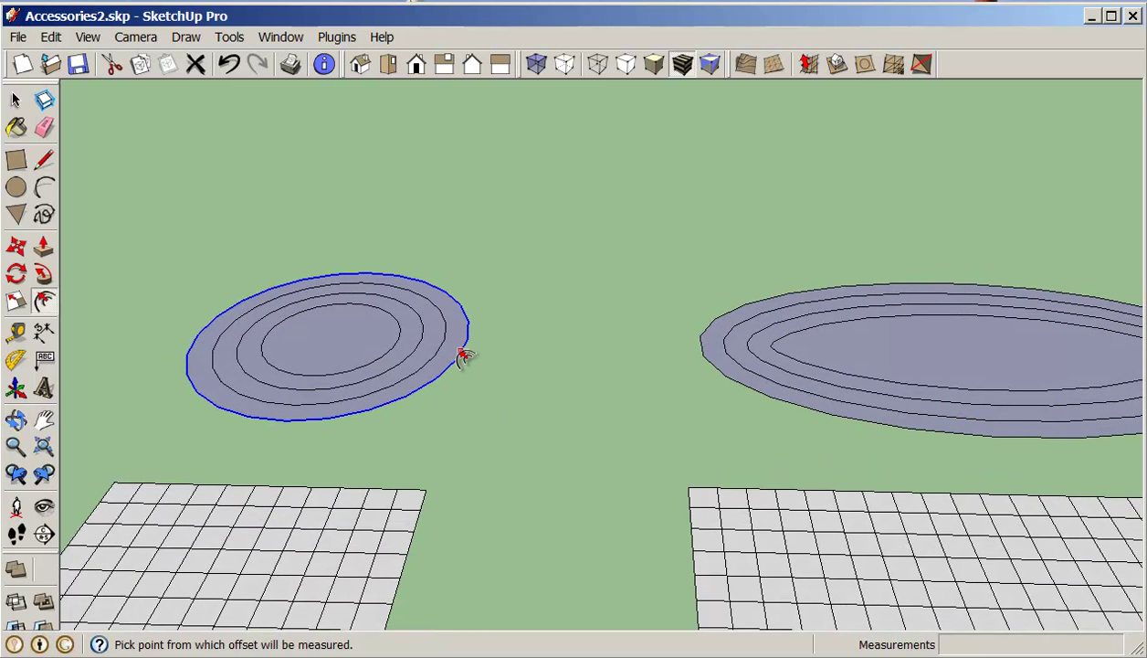
{"action": "scroll", "coordinate": [461, 374], "scroll_direction": "up", "scroll_amount": 3}
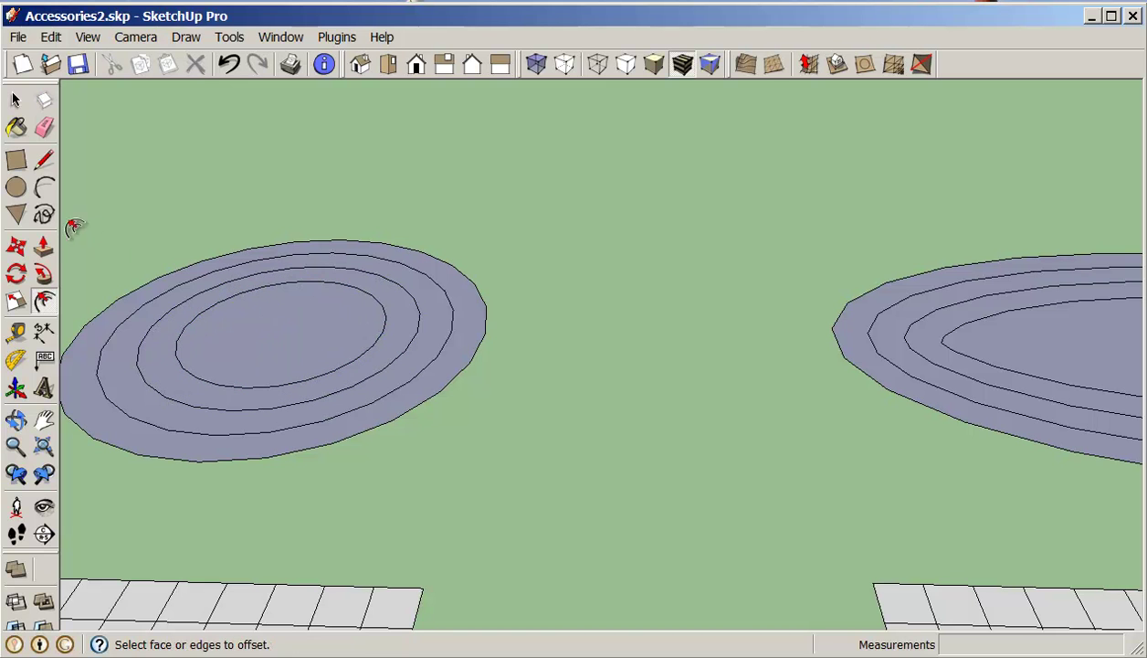
{"action": "left_click", "coordinate": [49, 242]}
- Try sinking and raising the round plate's rings by 1/2 inch, then undo the last push
{"action": "left_click_drag", "start_coordinate": [405, 330], "coordinate": [400, 324]}
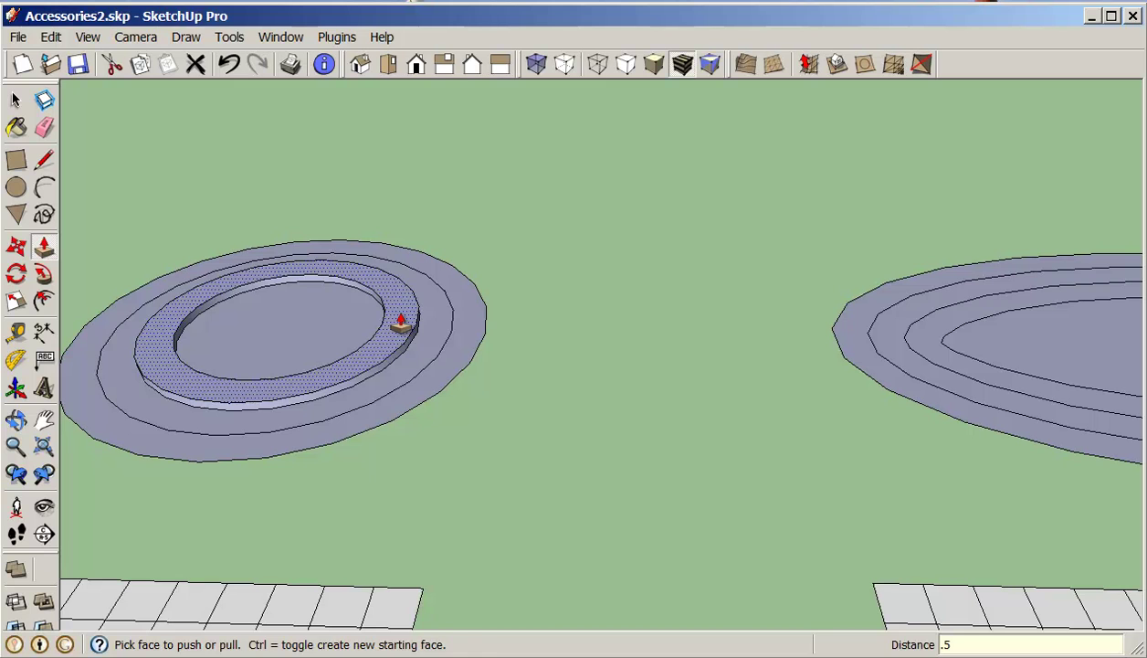
{"action": "key", "text": "Return"}
{"action": "double_click", "coordinate": [463, 333]}
{"action": "left_click", "coordinate": [430, 322]}
{"action": "left_click", "coordinate": [461, 325]}
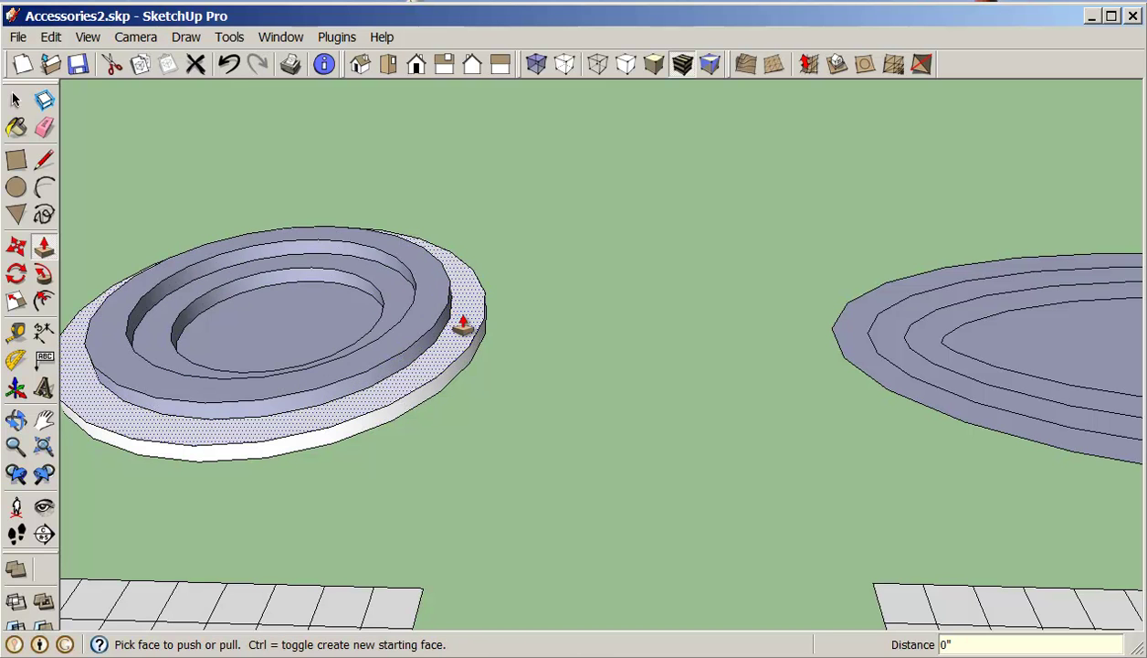
{"action": "double_click", "coordinate": [463, 325]}
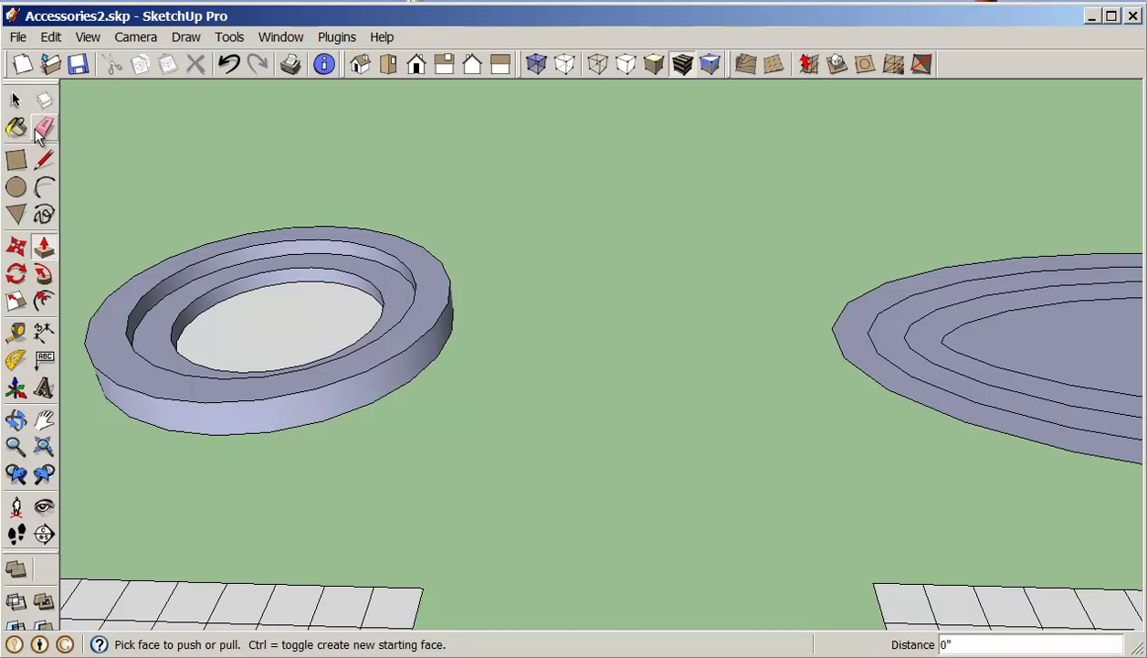
{"action": "left_click", "coordinate": [228, 66]}
- Raise the bowl's outer ring into a 1/2-inch rim and orbit to inspect it
{"action": "left_click", "coordinate": [467, 325]}
{"action": "left_click", "coordinate": [463, 299]}
{"action": "left_click", "coordinate": [464, 300]}
{"action": "left_click", "coordinate": [466, 285]}
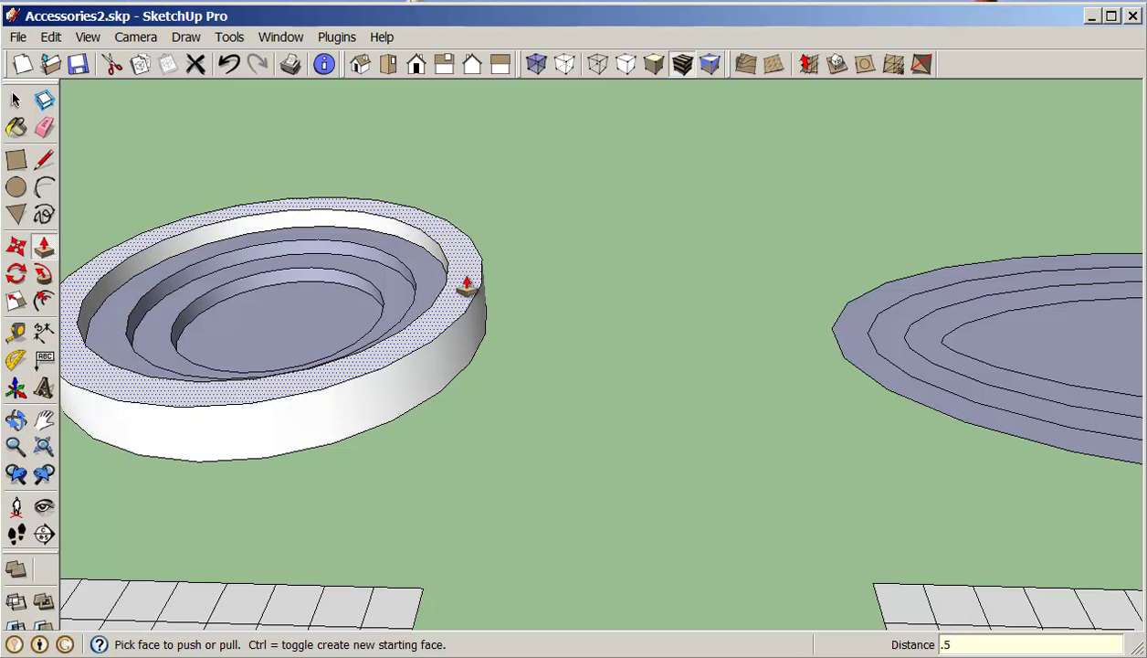
{"action": "left_click", "coordinate": [467, 285]}
{"action": "middle_click_drag", "start_coordinate": [467, 285], "coordinate": [249, 259]}
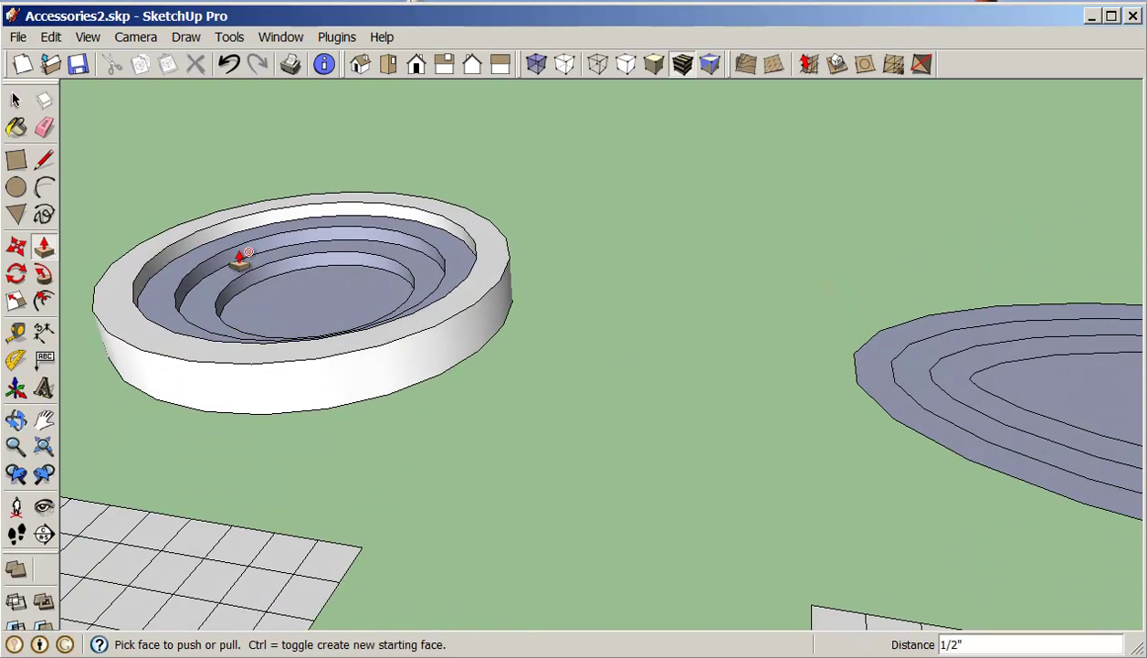
{"action": "middle_click_drag", "start_coordinate": [554, 306], "coordinate": [630, 289]}
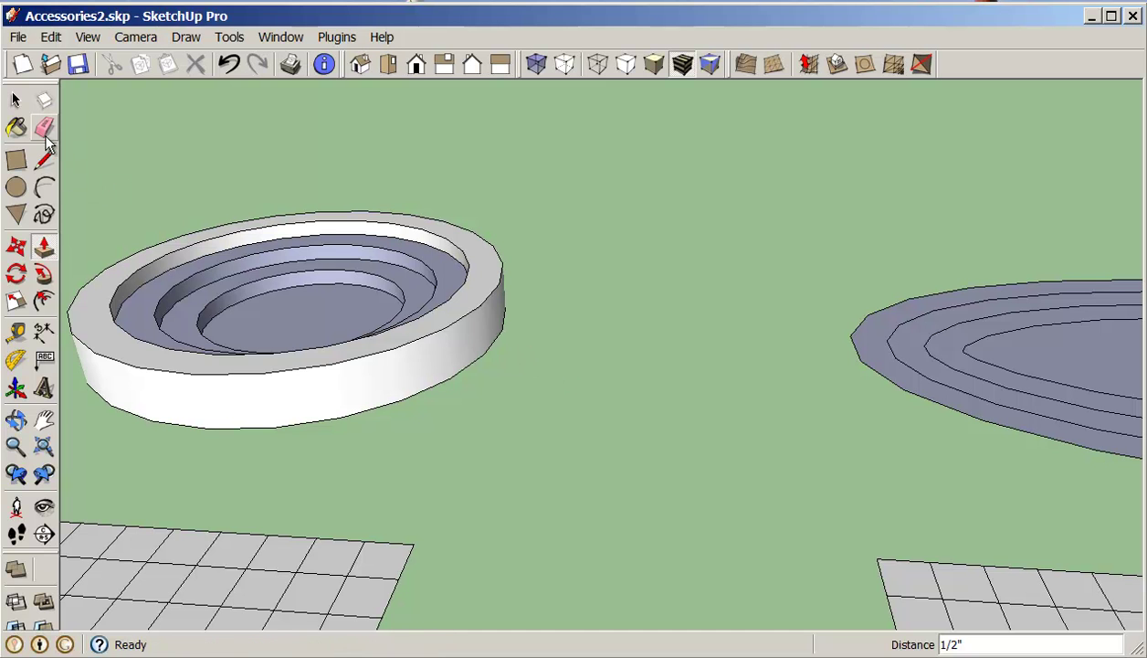
{"action": "middle_click_drag", "start_coordinate": [522, 234], "coordinate": [243, 226]}
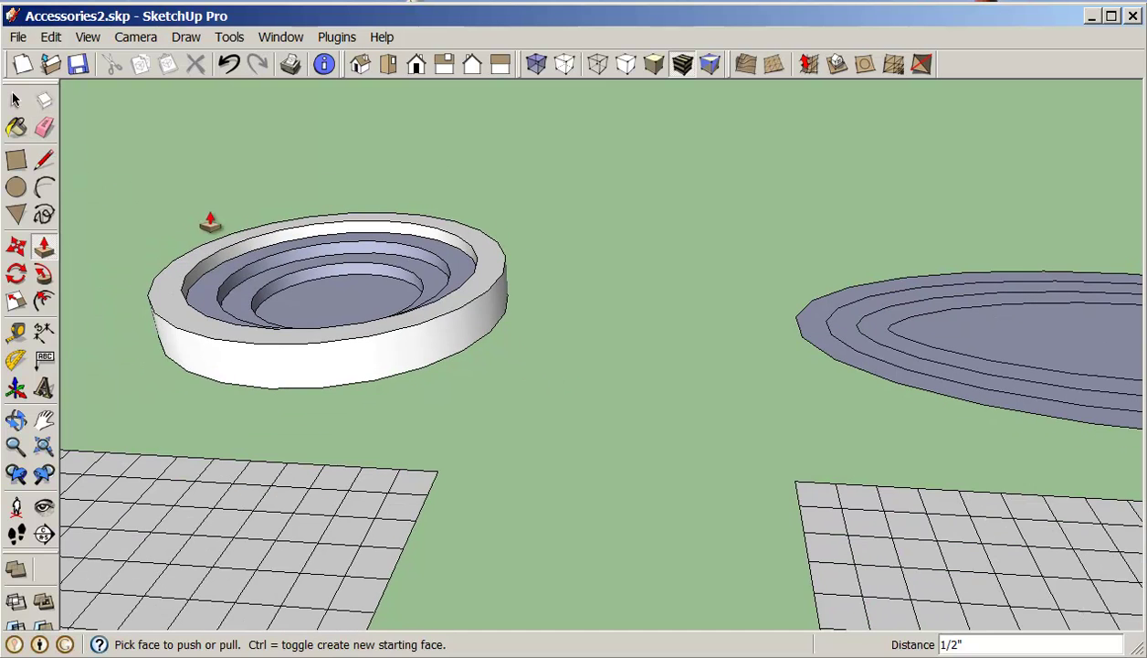
{"action": "left_click", "coordinate": [16, 101]}
- Build a Sandbox From Contours surface from the bowl and hide the new group
{"action": "left_click_drag", "start_coordinate": [109, 180], "coordinate": [585, 427]}
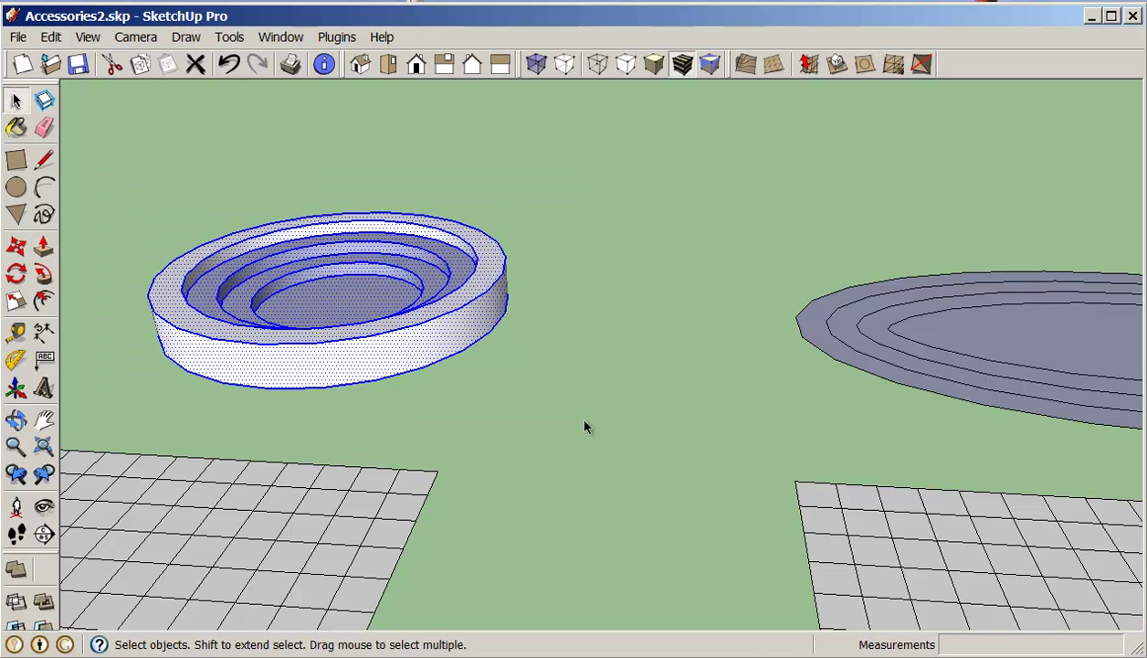
{"action": "left_click", "coordinate": [747, 67]}
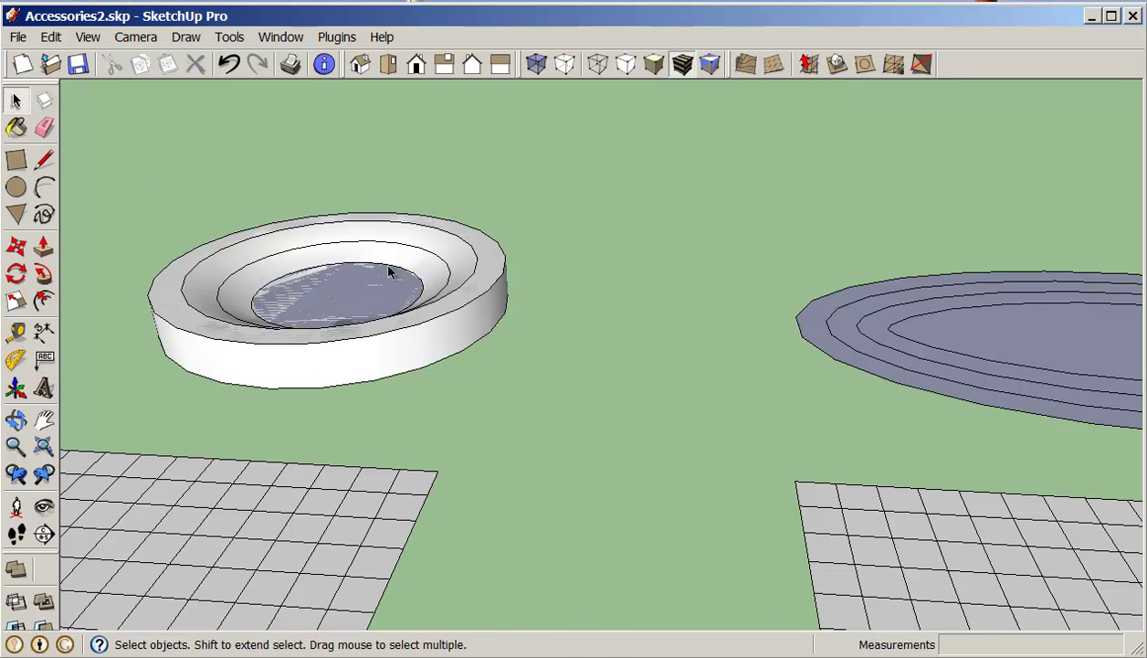
{"action": "left_click", "coordinate": [302, 243]}
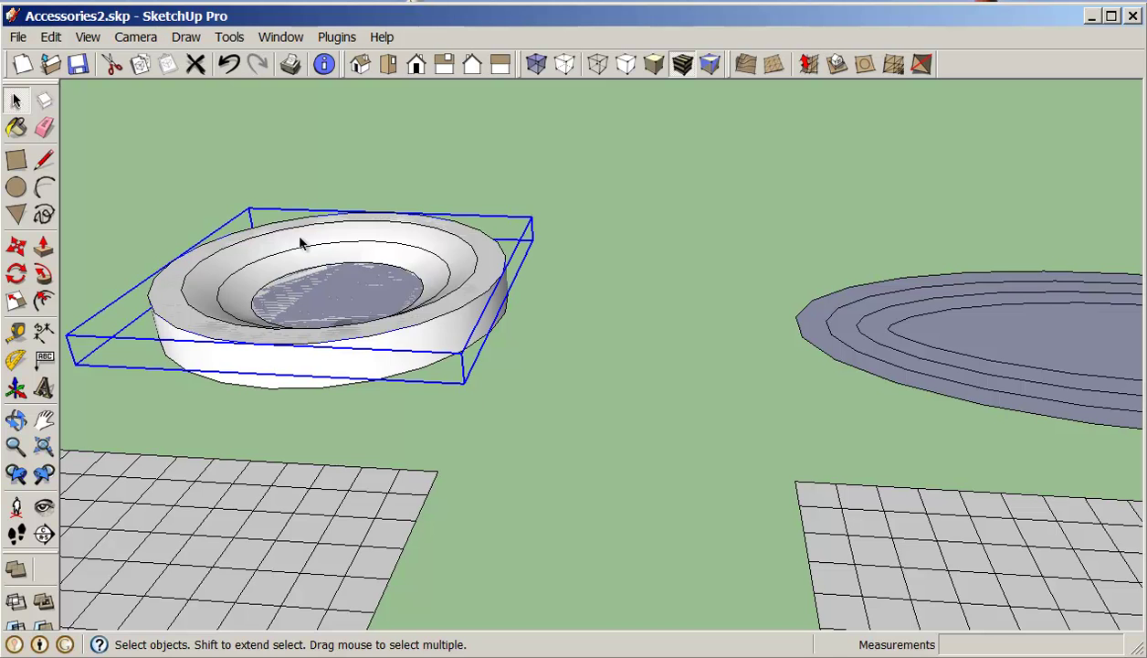
{"action": "right_click", "coordinate": [300, 240]}
{"action": "left_click", "coordinate": [347, 287]}
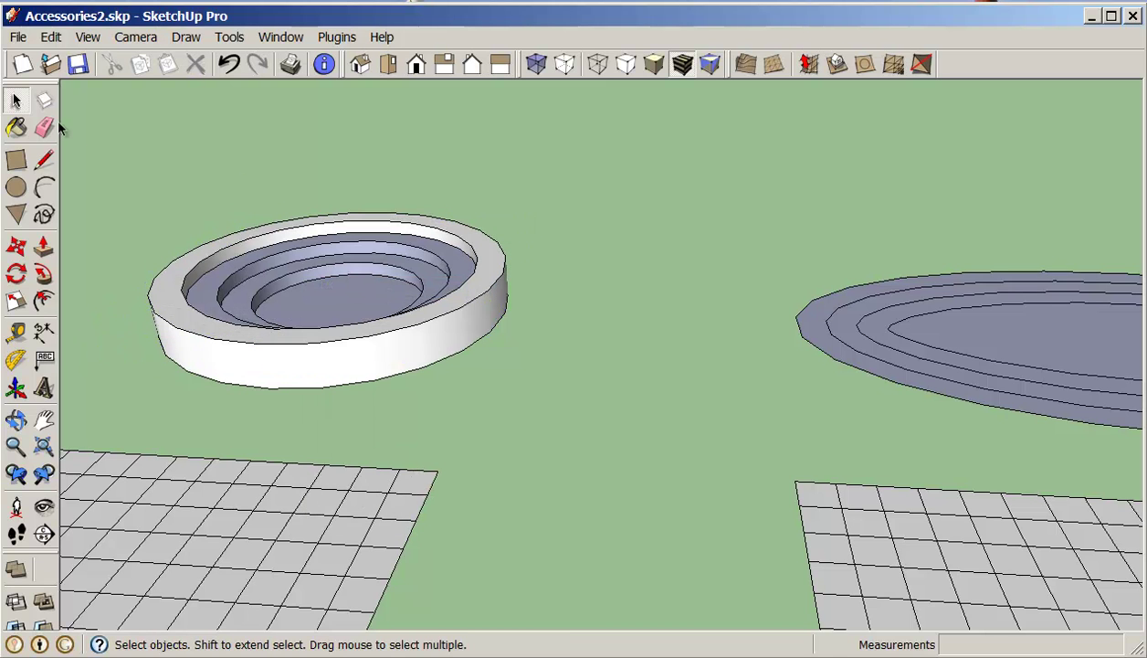
- Erase the original stepped contours and unhide the smooth bowl surface
{"action": "left_click_drag", "start_coordinate": [112, 170], "coordinate": [608, 411]}
{"action": "right_click", "coordinate": [431, 347]}
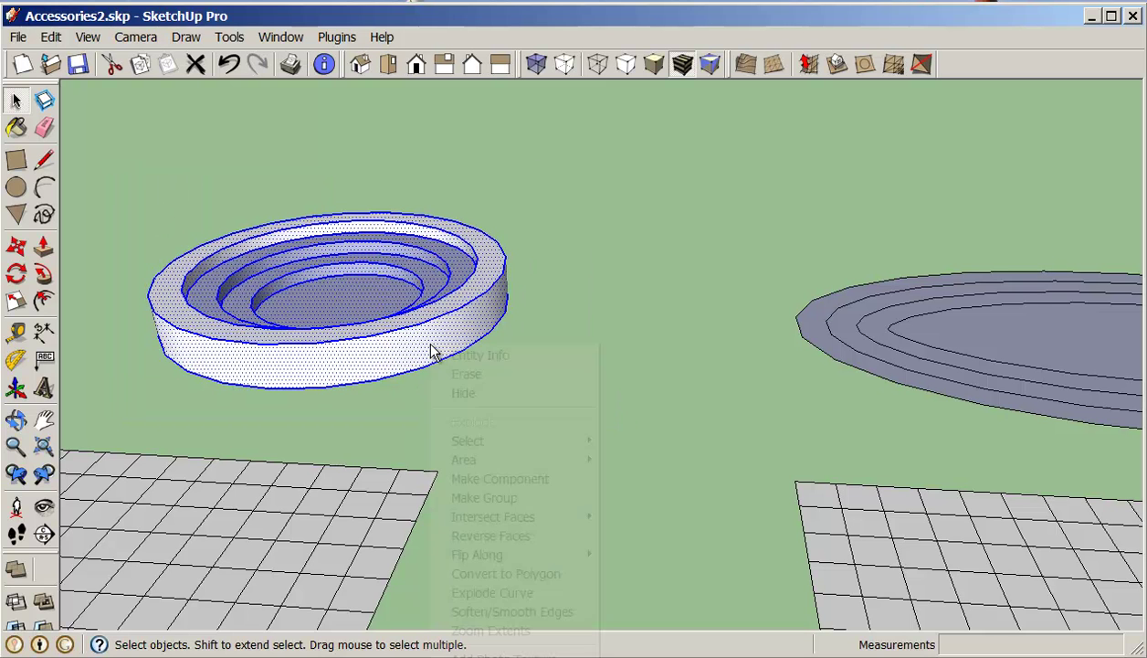
{"action": "left_click", "coordinate": [476, 376]}
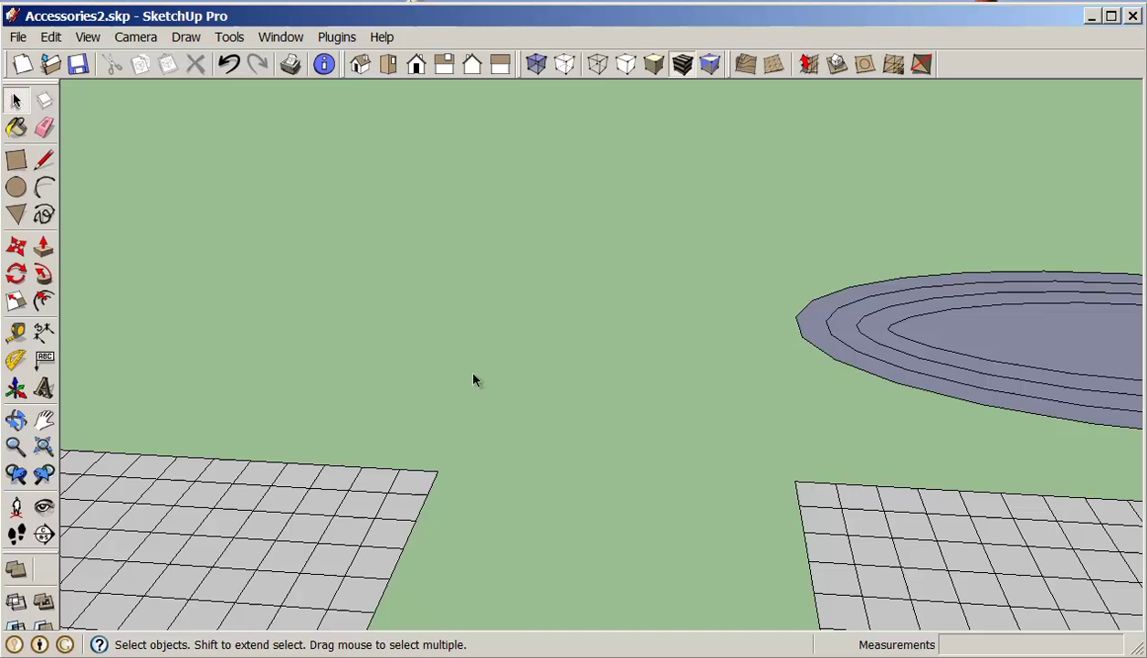
{"action": "left_click", "coordinate": [85, 38]}
{"action": "mouse_move", "coordinate": [51, 38]}
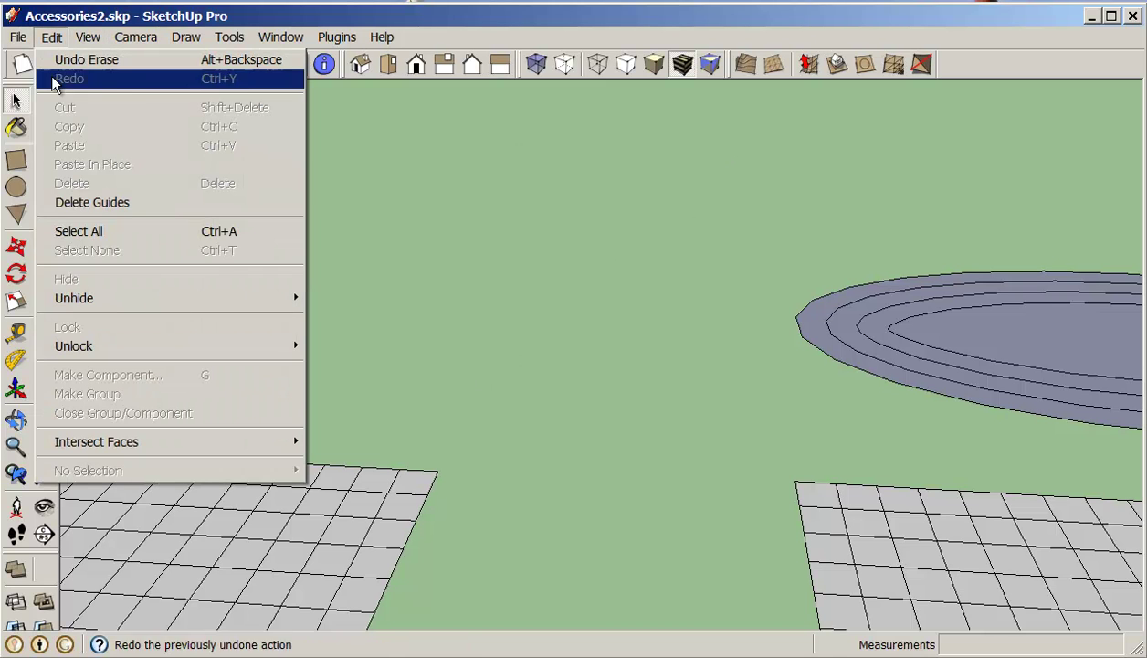
{"action": "mouse_move", "coordinate": [210, 300]}
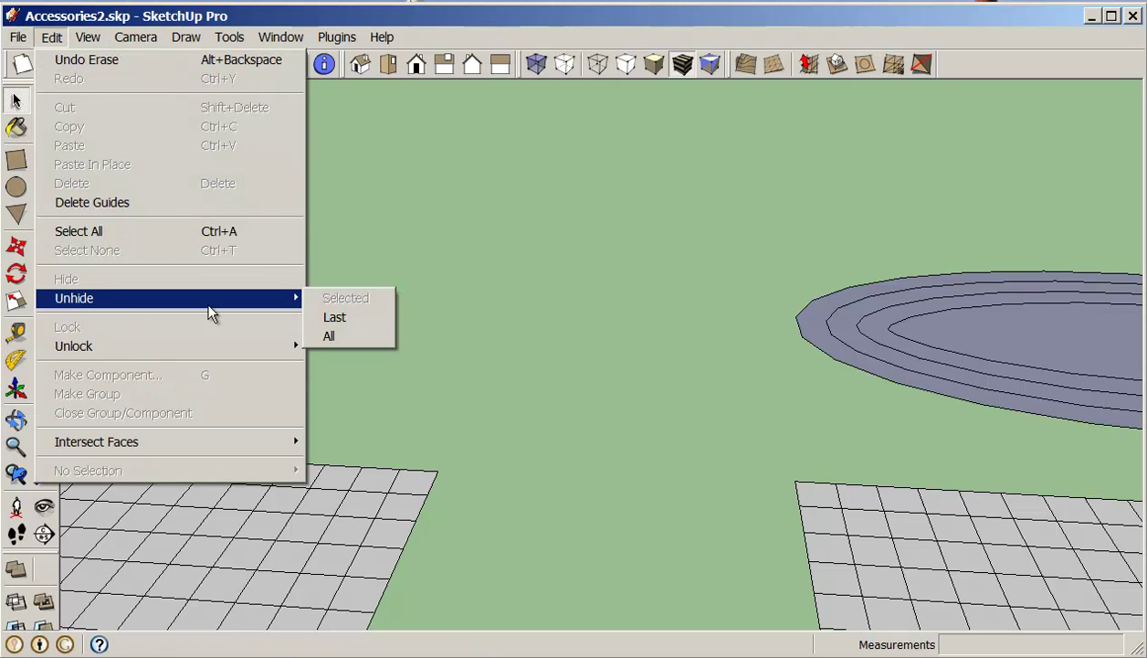
{"action": "left_click", "coordinate": [332, 317]}
{"action": "middle_click_drag", "start_coordinate": [489, 323], "coordinate": [459, 339]}
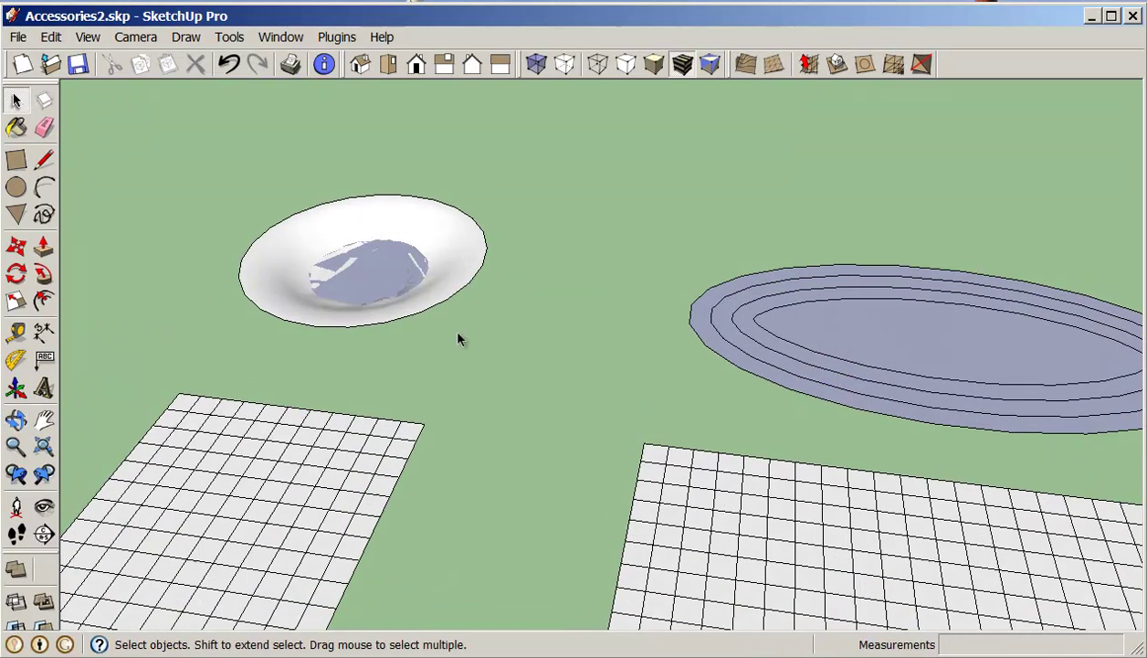
{"action": "left_click", "coordinate": [339, 273]}
{"action": "scroll", "coordinate": [339, 269], "scroll_direction": "up", "scroll_amount": 3}
{"action": "double_click", "coordinate": [339, 270]}
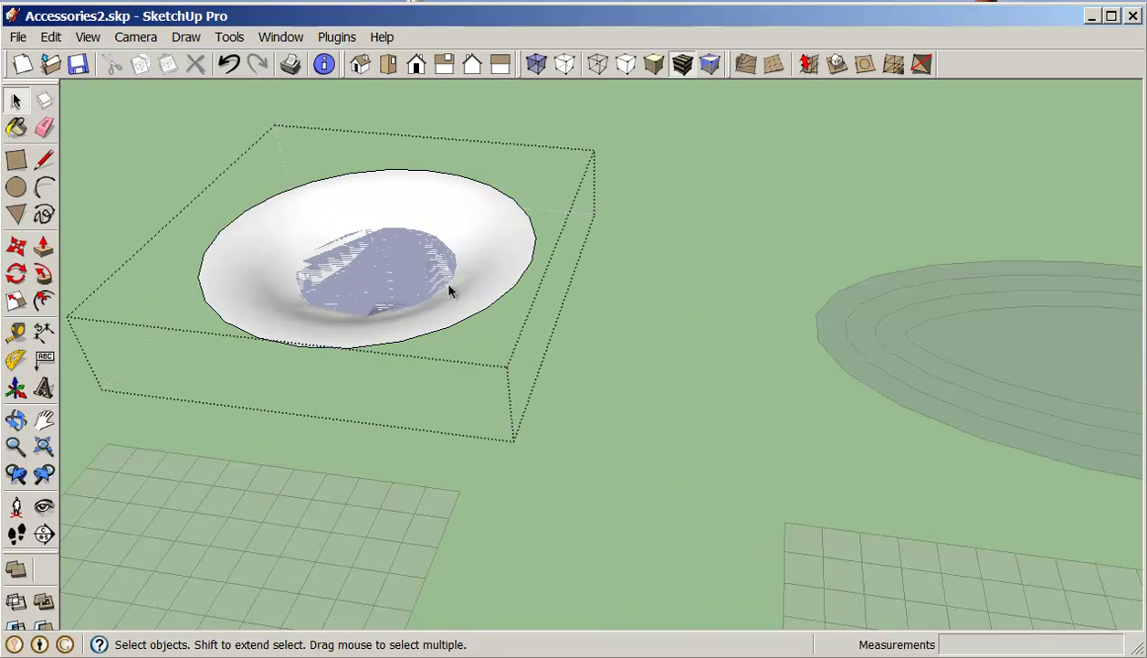
{"action": "left_click", "coordinate": [558, 312]}
{"action": "middle_click_drag", "start_coordinate": [625, 305], "coordinate": [498, 383]}
{"action": "left_click_drag", "start_coordinate": [204, 136], "coordinate": [633, 306]}
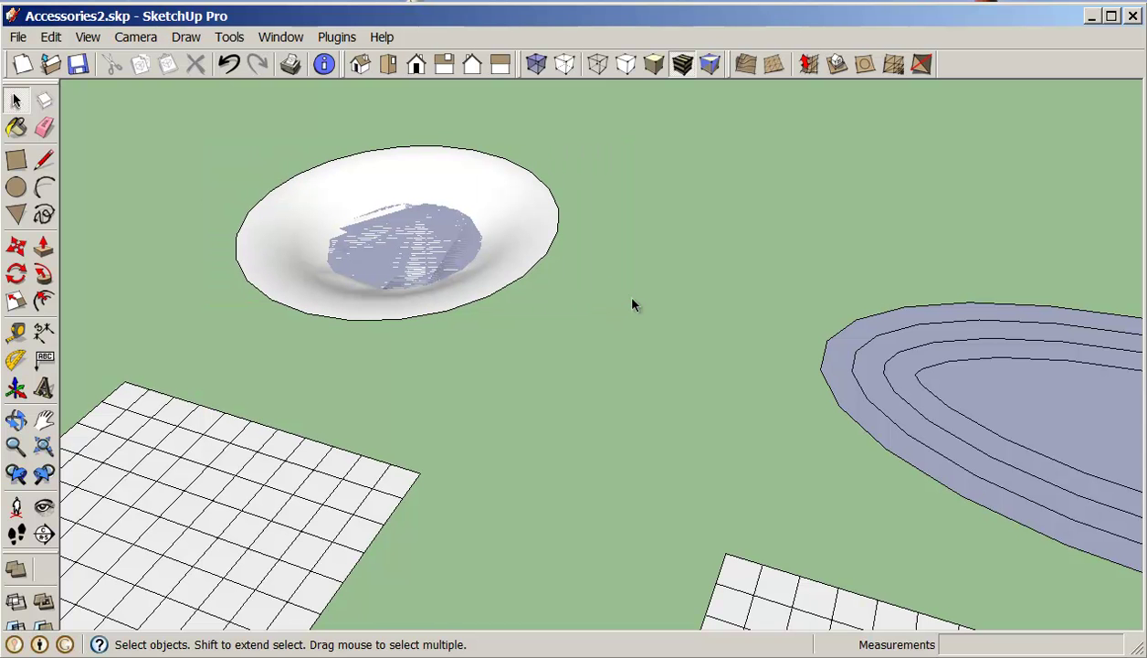
{"action": "left_click_drag", "start_coordinate": [202, 81], "coordinate": [535, 364]}
{"action": "middle_click_drag", "start_coordinate": [536, 366], "coordinate": [450, 413]}
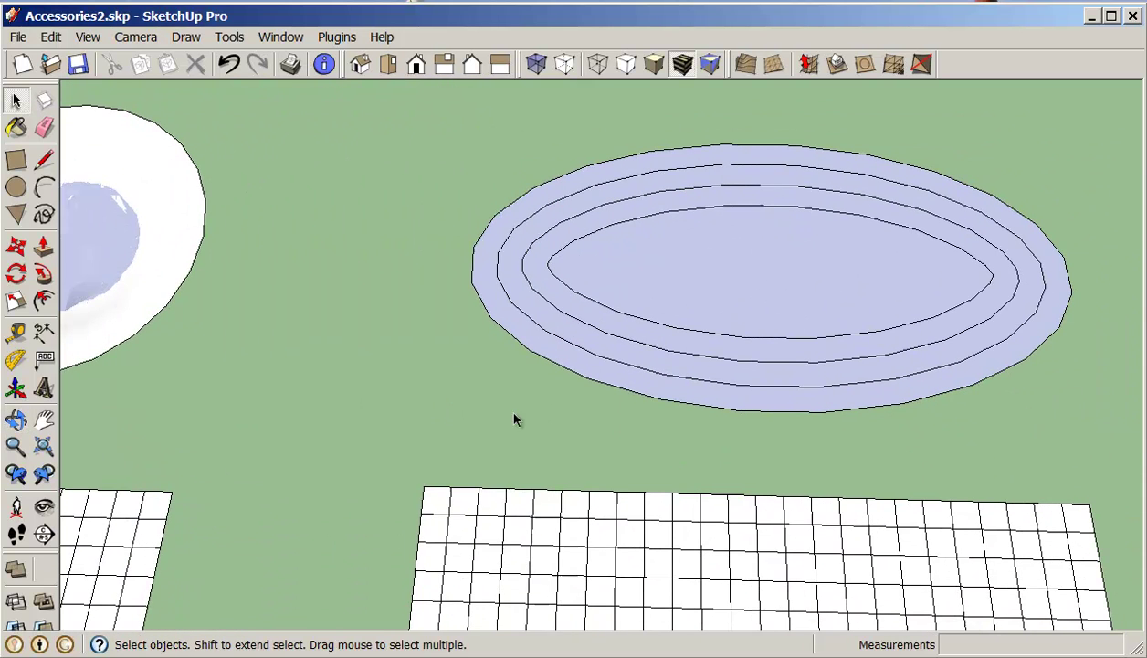
{"action": "scroll", "coordinate": [701, 305], "scroll_direction": "down", "scroll_amount": 2}
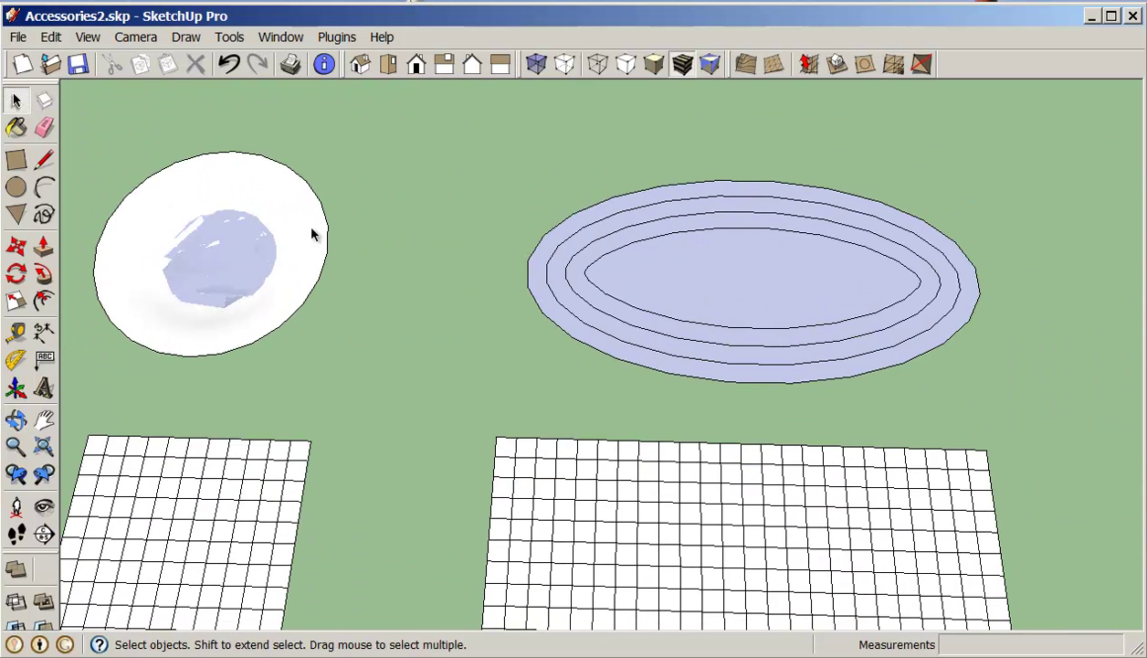
- Try raising and lowering the platter's outer ring, then undo back to a flat platter
{"action": "left_click", "coordinate": [43, 247]}
{"action": "left_click_drag", "start_coordinate": [577, 351], "coordinate": [577, 343]}
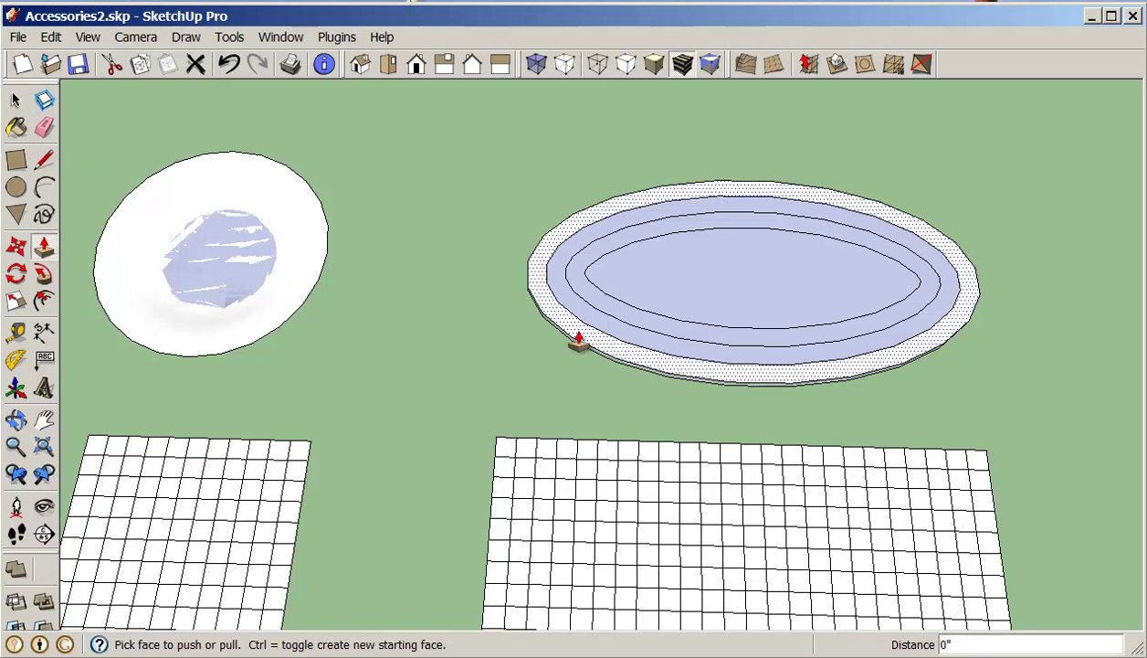
{"action": "scroll", "coordinate": [584, 348], "scroll_direction": "up", "scroll_amount": 3}
{"action": "scroll", "coordinate": [576, 314], "scroll_direction": "up", "scroll_amount": 1}
{"action": "double_click", "coordinate": [575, 313]}
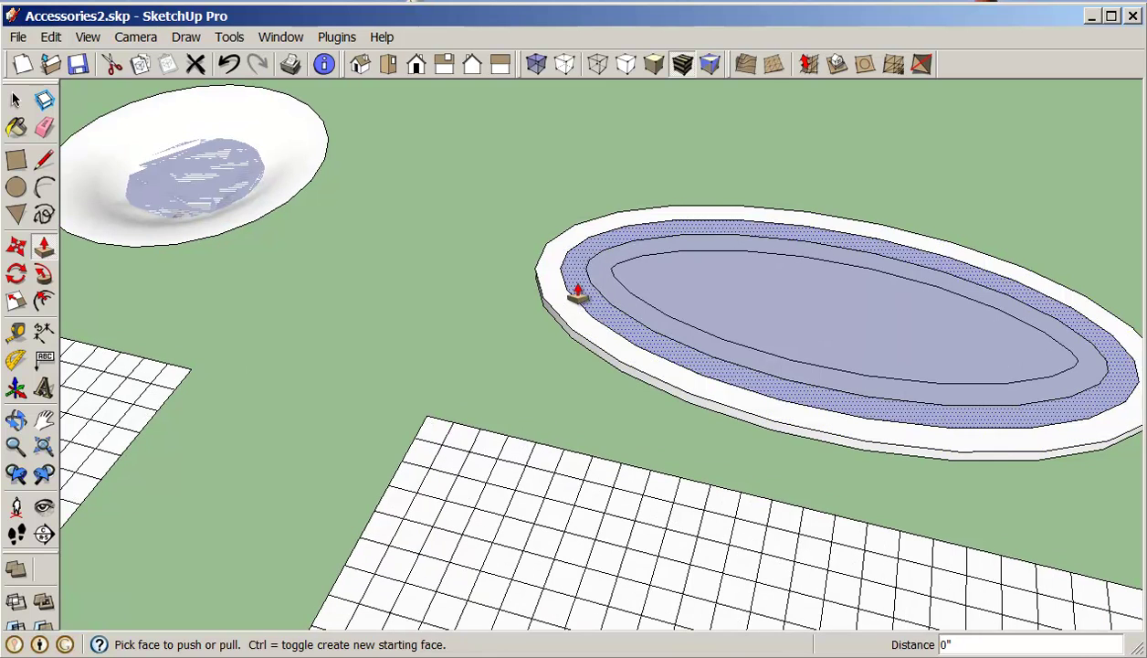
{"action": "left_click", "coordinate": [585, 301]}
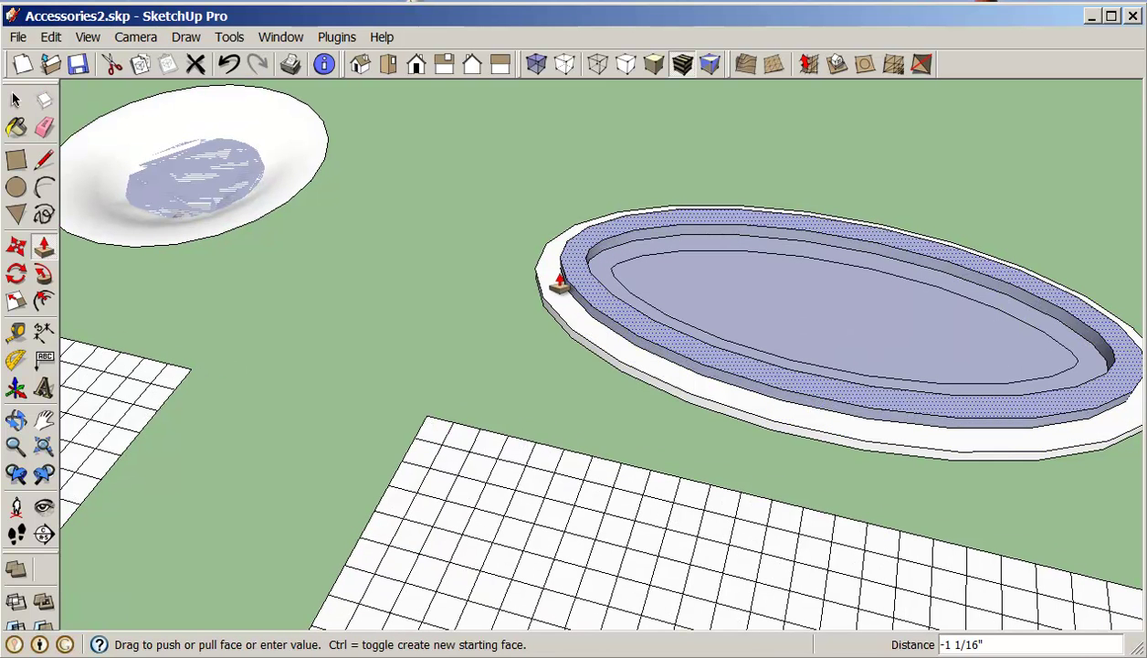
{"action": "left_click", "coordinate": [615, 295]}
{"action": "left_click", "coordinate": [608, 301]}
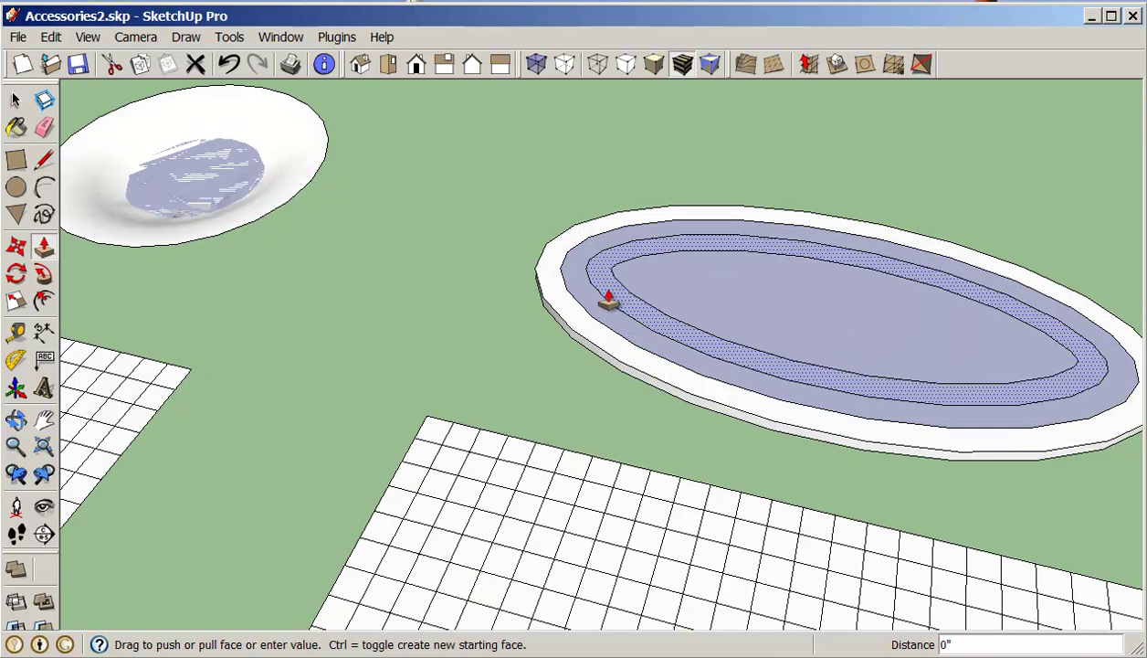
{"action": "left_click", "coordinate": [229, 66]}
{"action": "left_click", "coordinate": [230, 65]}
{"action": "left_click", "coordinate": [229, 66]}
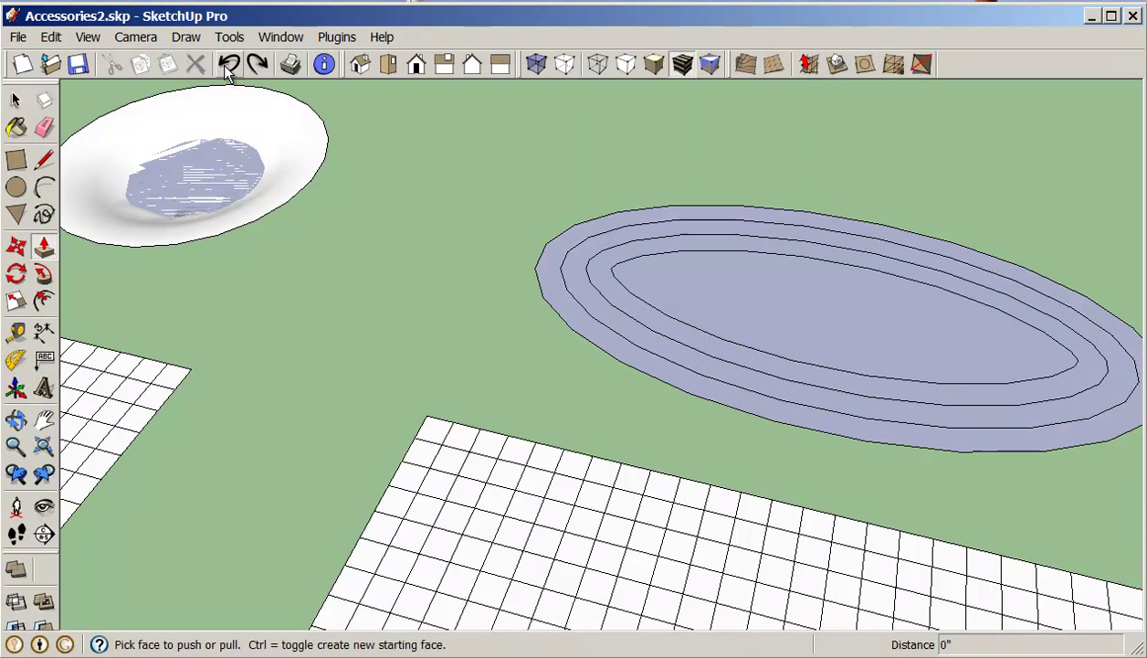
- Push the platter's inner ring faces down in steps, reaching -13/16 inch
{"action": "left_click", "coordinate": [619, 317]}
{"action": "left_click", "coordinate": [621, 302]}
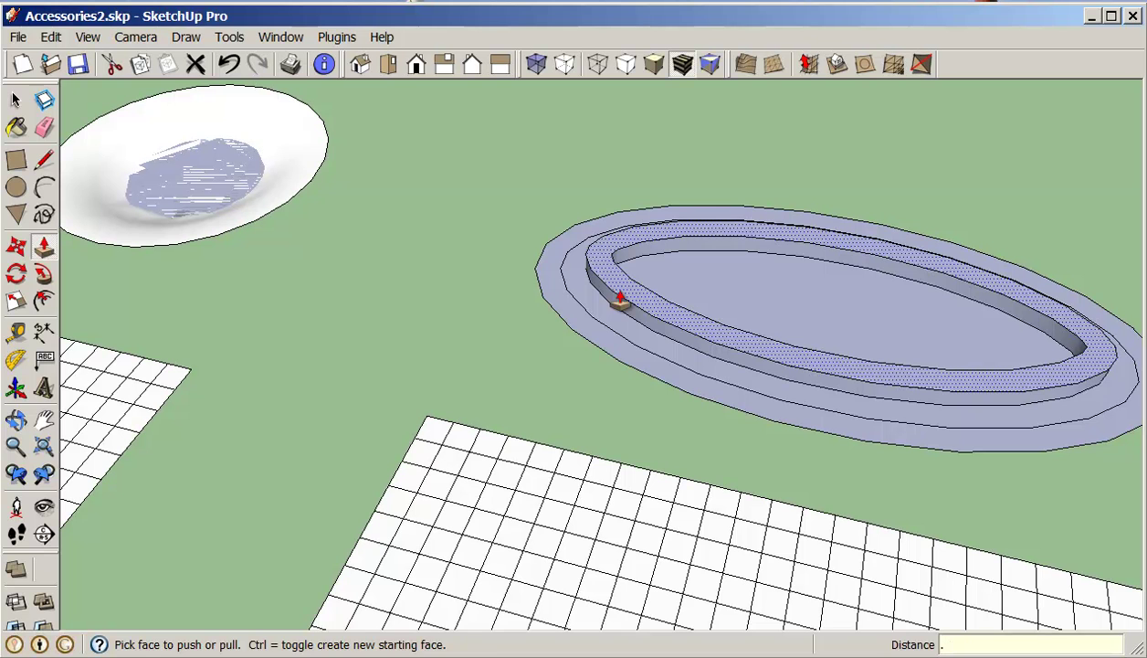
{"action": "left_click", "coordinate": [620, 302]}
{"action": "left_click", "coordinate": [615, 316]}
{"action": "left_click", "coordinate": [592, 319]}
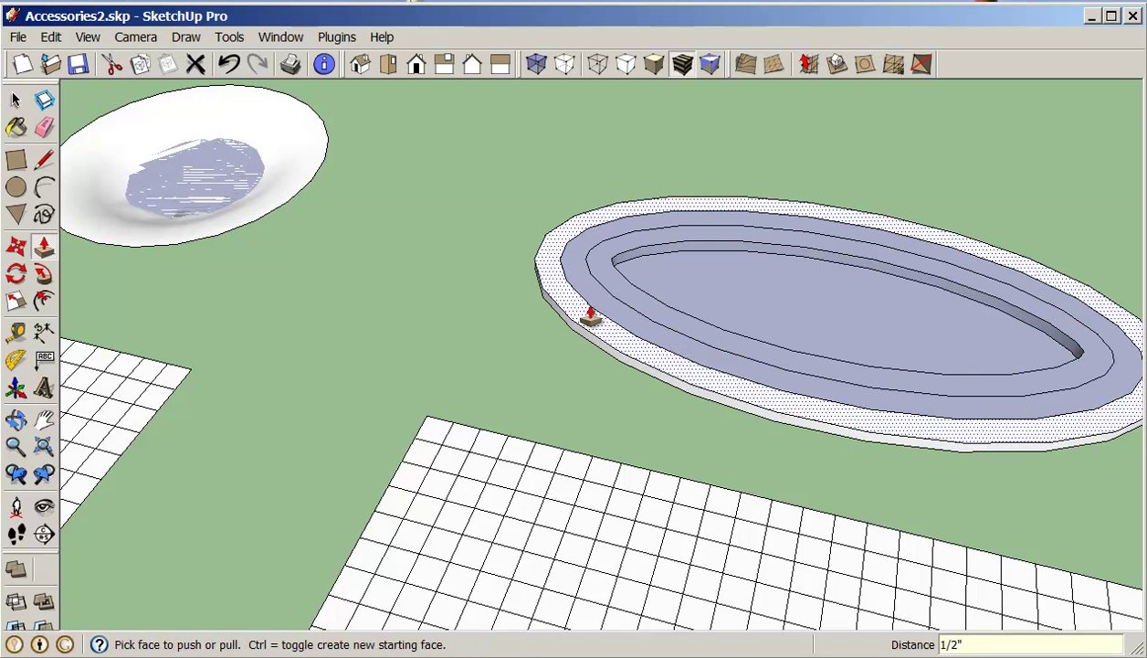
{"action": "left_click", "coordinate": [609, 305]}
{"action": "left_click", "coordinate": [611, 307]}
{"action": "left_click", "coordinate": [613, 297]}
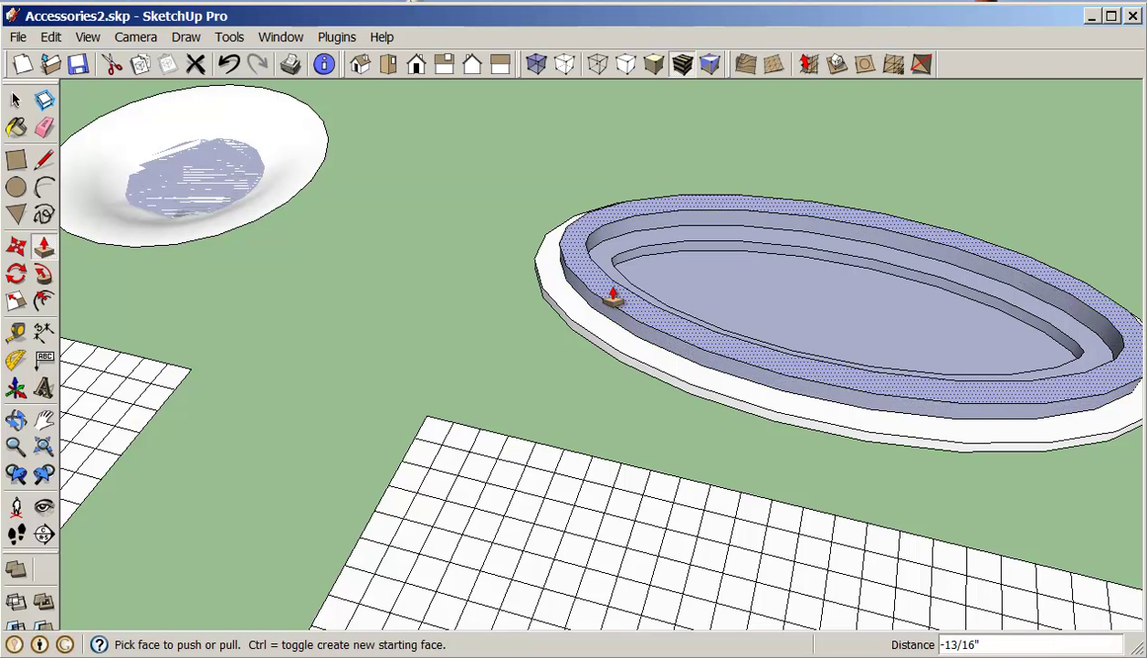
- Pull the platter's outer ring up 0.5 inch into a rim and select the platter
{"action": "left_click", "coordinate": [613, 297]}
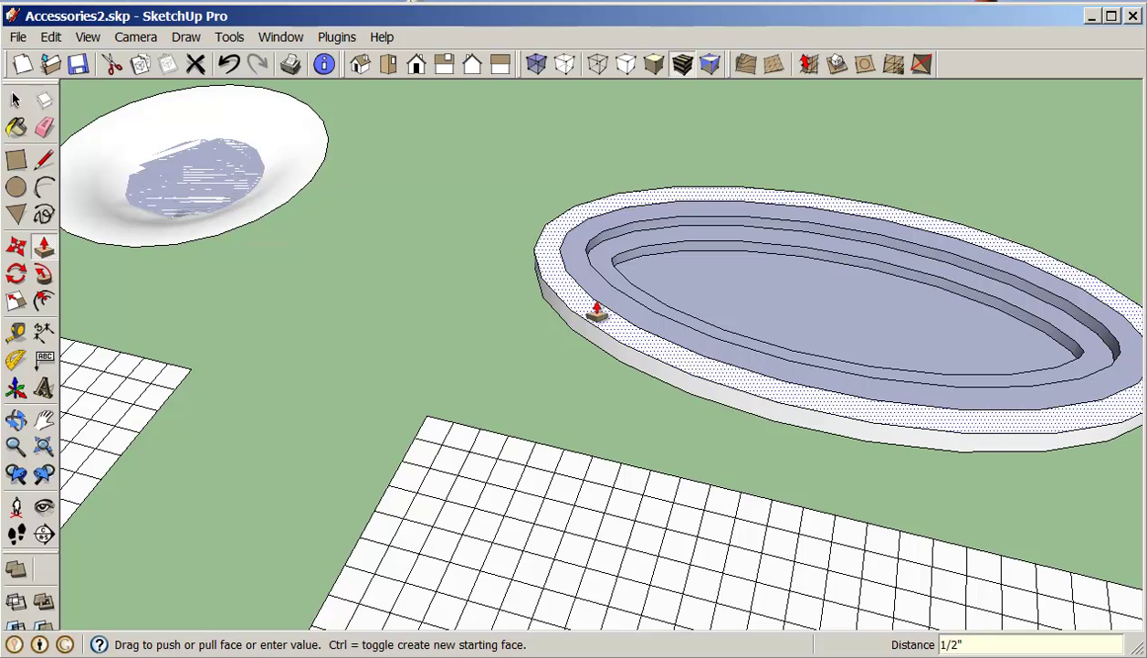
{"action": "left_click", "coordinate": [595, 315]}
{"action": "left_click", "coordinate": [590, 317]}
{"action": "left_click", "coordinate": [585, 307]}
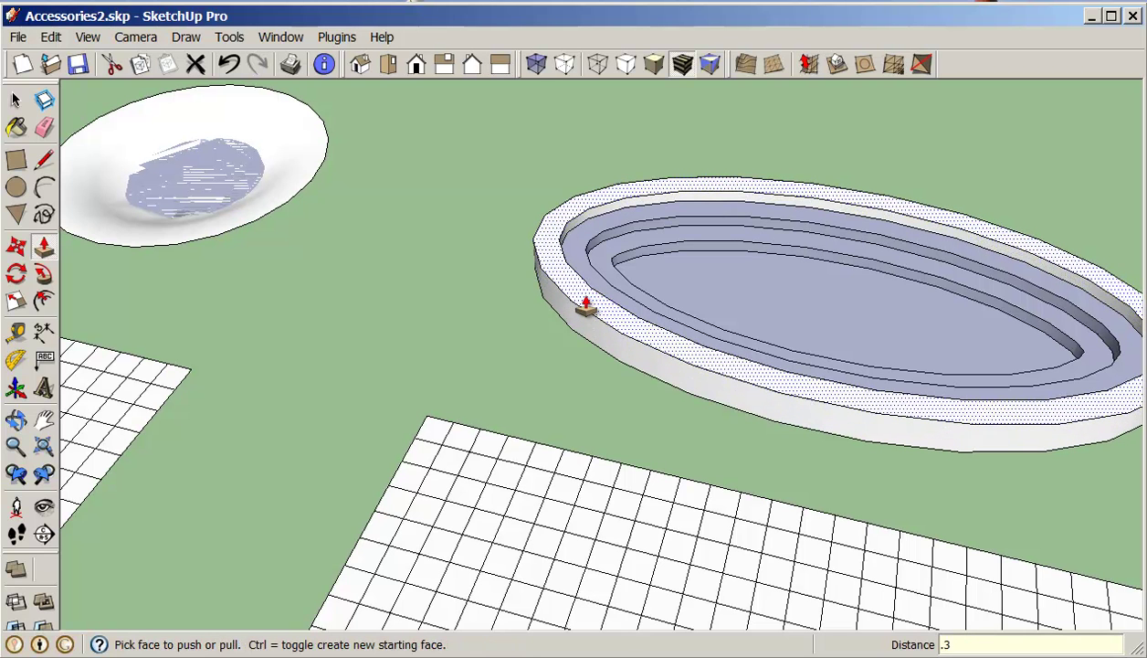
{"action": "type", "text": ".5"}
{"action": "key", "text": "Return"}
{"action": "middle_click_drag", "start_coordinate": [665, 365], "coordinate": [896, 415]}
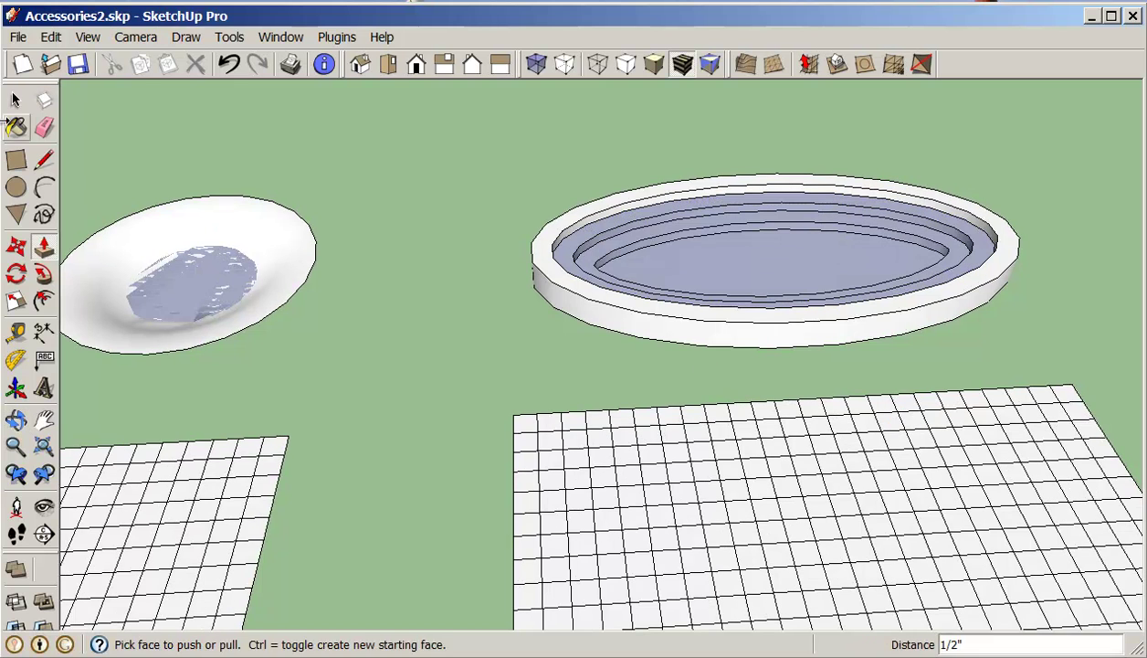
{"action": "left_click", "coordinate": [15, 101]}
{"action": "left_click_drag", "start_coordinate": [409, 142], "coordinate": [1079, 362]}
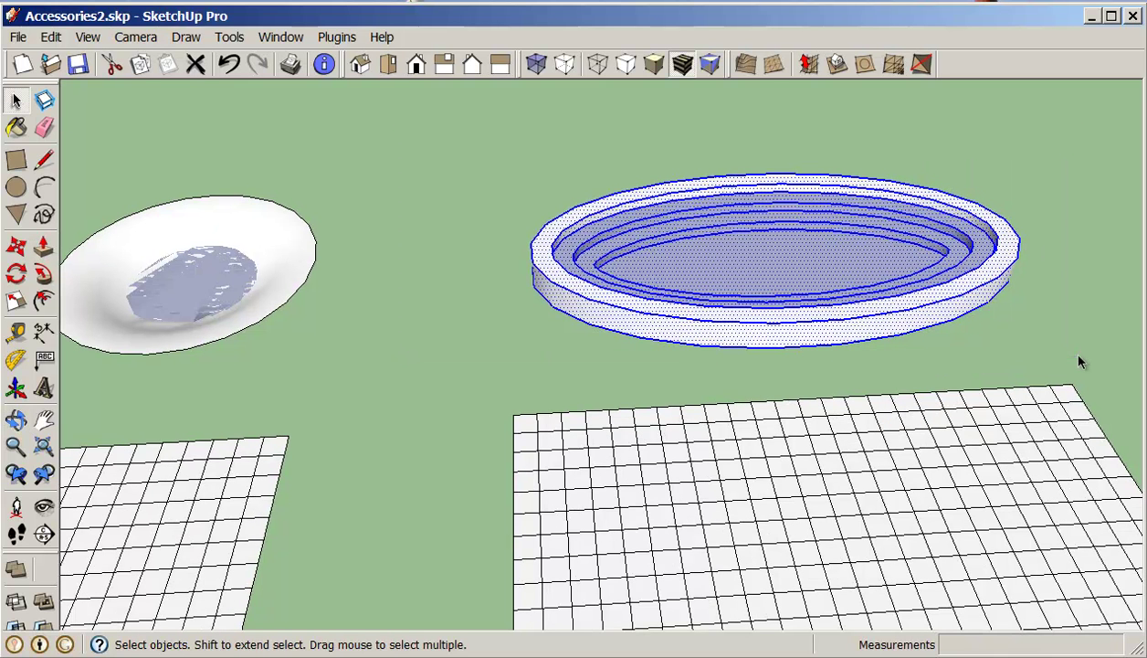
- Build a From Contours surface from the platter, hide it, and delete the old rimmed shape
{"action": "left_click", "coordinate": [745, 75]}
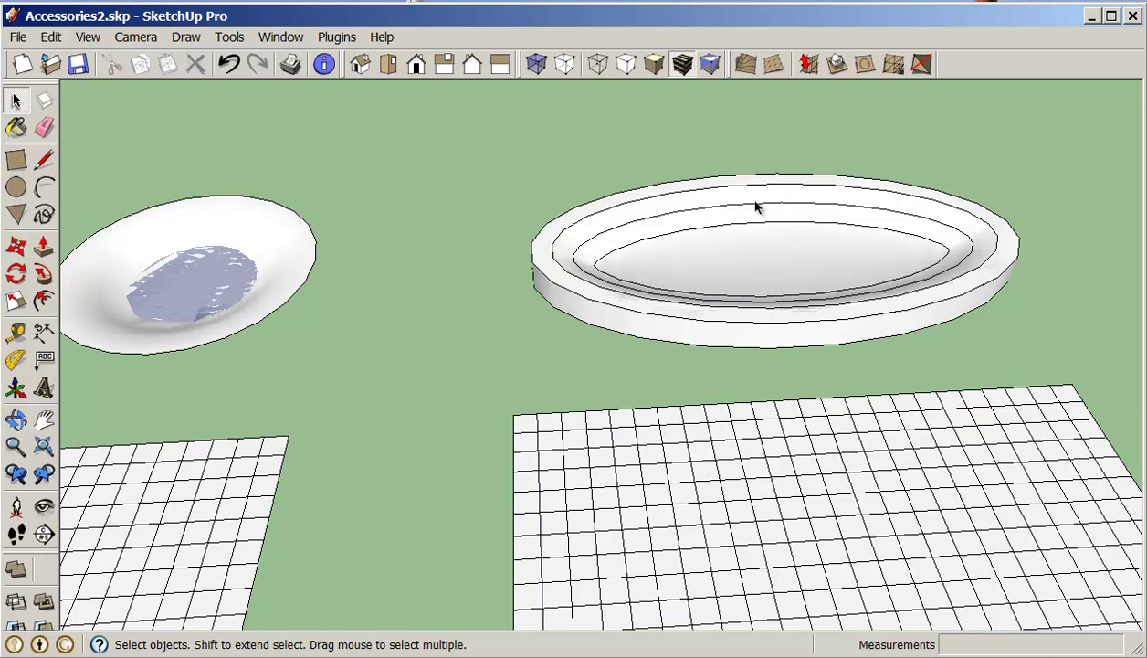
{"action": "left_click", "coordinate": [754, 260]}
{"action": "right_click", "coordinate": [757, 254]}
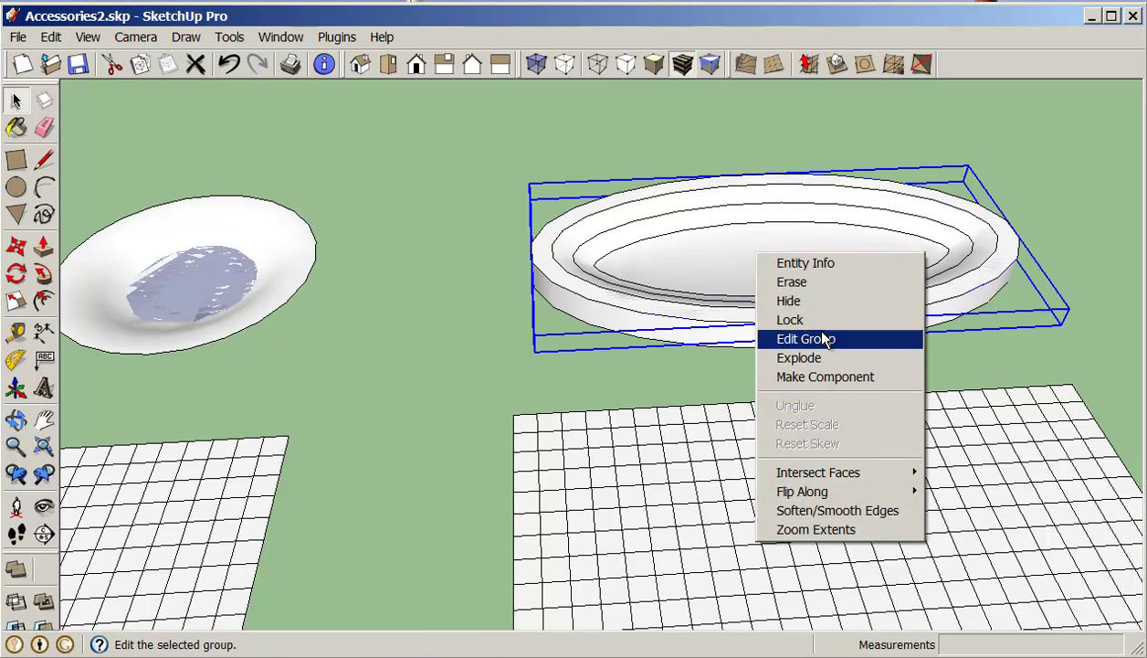
{"action": "left_click", "coordinate": [791, 300]}
{"action": "left_click_drag", "start_coordinate": [404, 119], "coordinate": [1082, 356]}
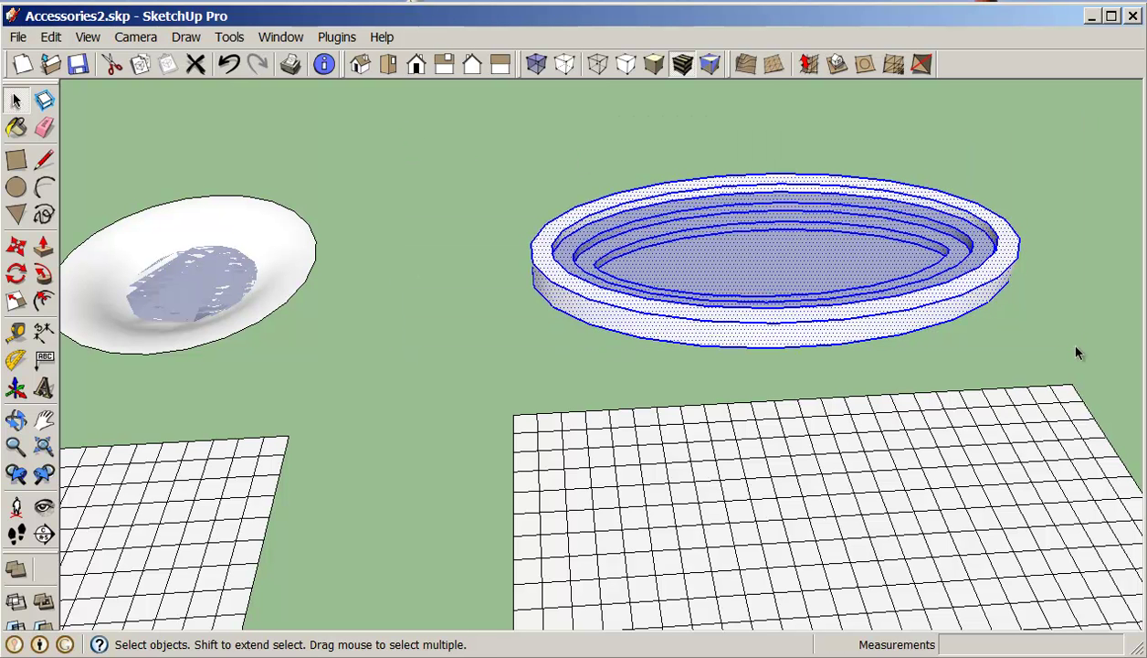
{"action": "key", "text": "Delete"}
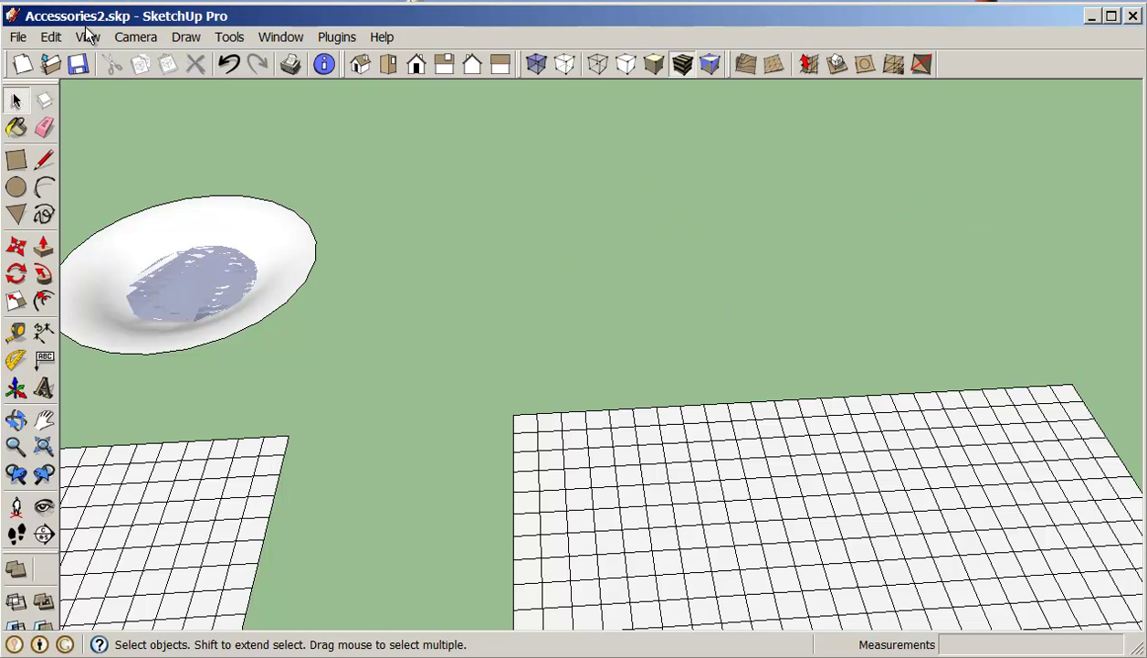
- Unhide all geometry and orbit to a lower, flatter angle
{"action": "left_click", "coordinate": [50, 37]}
{"action": "mouse_move", "coordinate": [92, 298]}
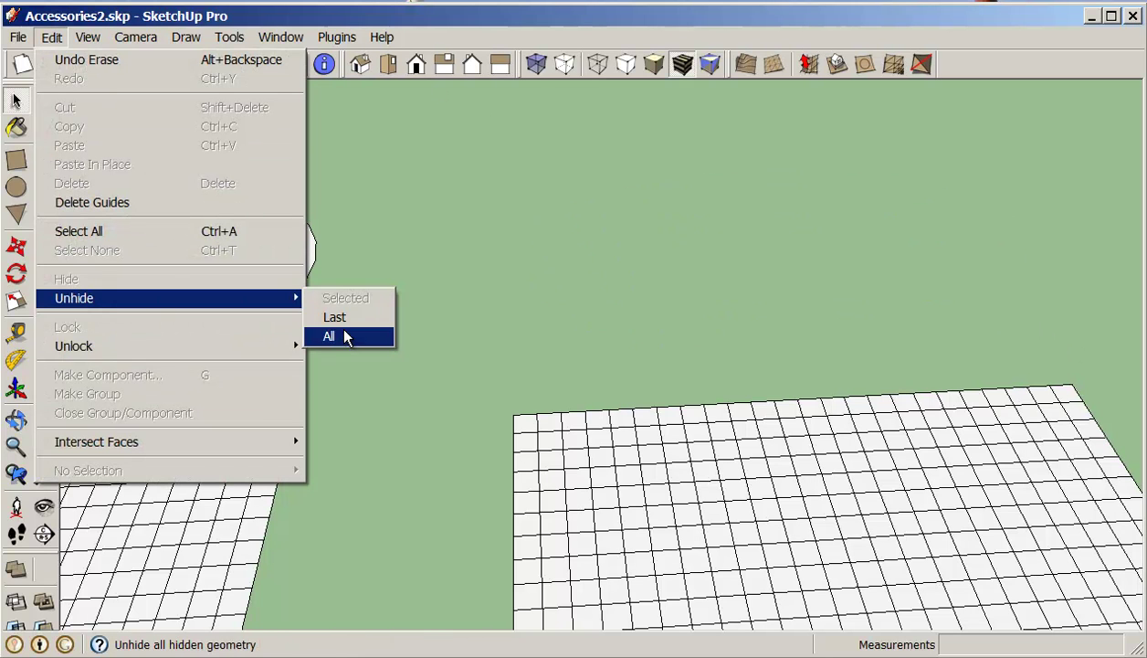
{"action": "left_click", "coordinate": [332, 336]}
{"action": "middle_click_drag", "start_coordinate": [332, 336], "coordinate": [692, 264]}
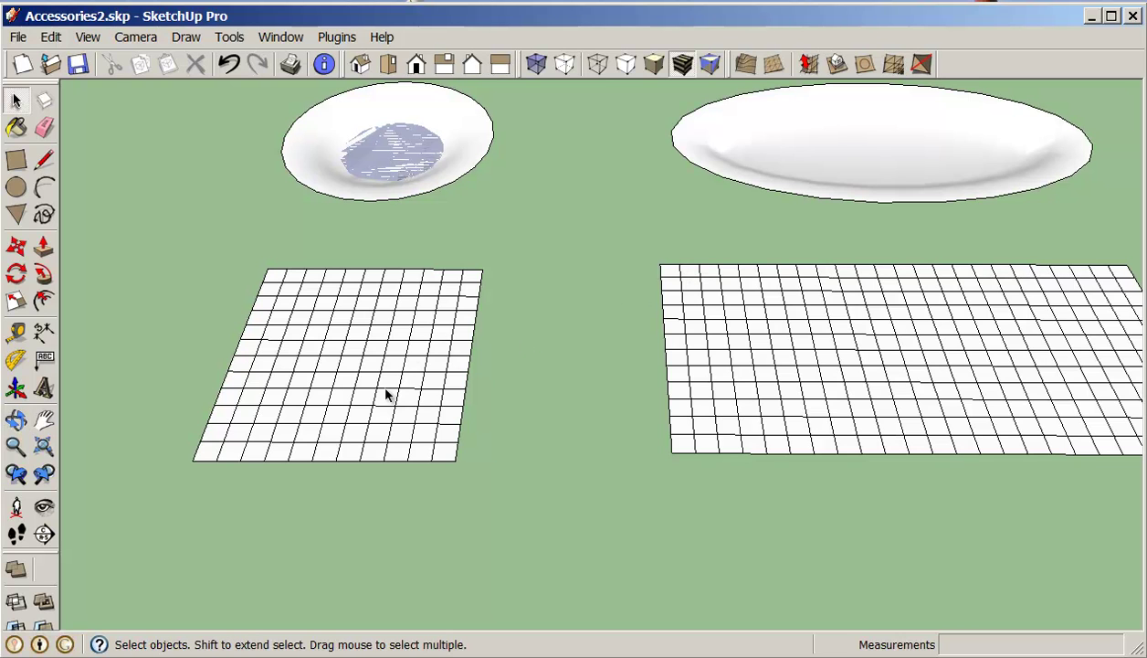
- Intersect the left grid with the model and soften its edges at 93.8 degrees
{"action": "right_click", "coordinate": [306, 393]}
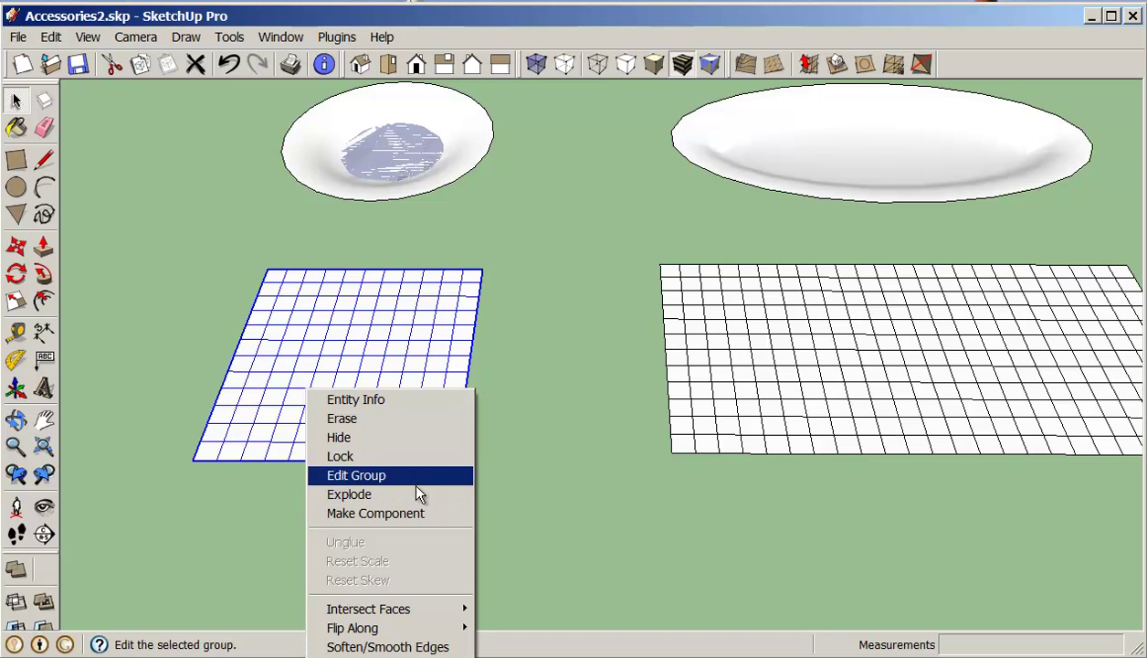
{"action": "mouse_move", "coordinate": [440, 612]}
{"action": "left_click", "coordinate": [511, 614]}
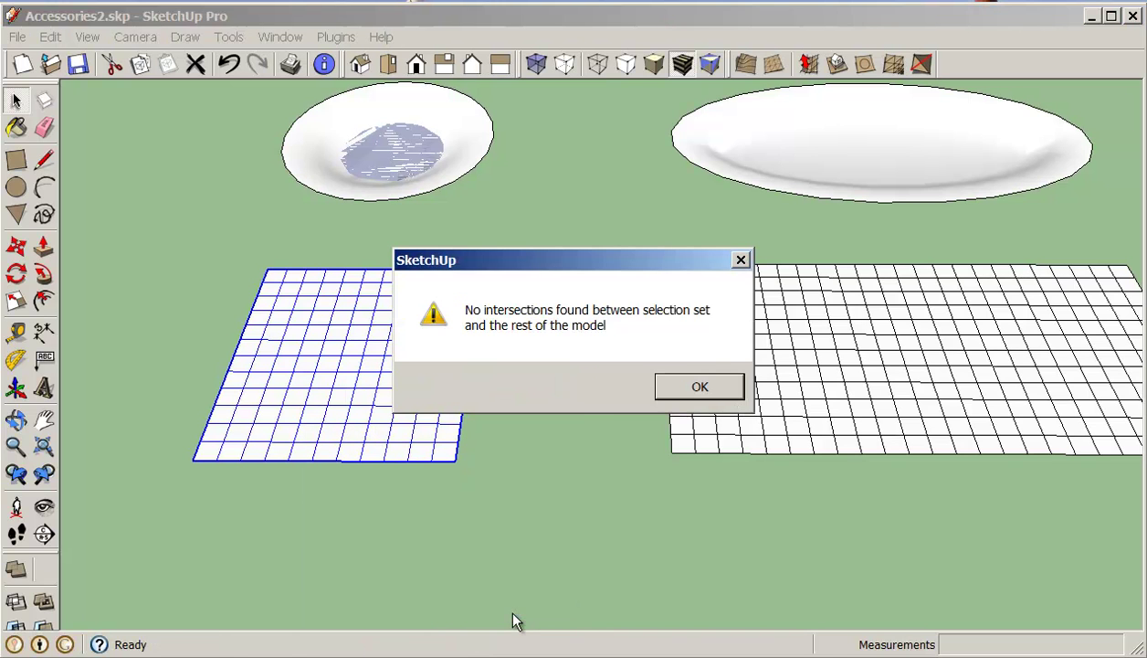
{"action": "left_click", "coordinate": [700, 388]}
{"action": "right_click", "coordinate": [403, 370]}
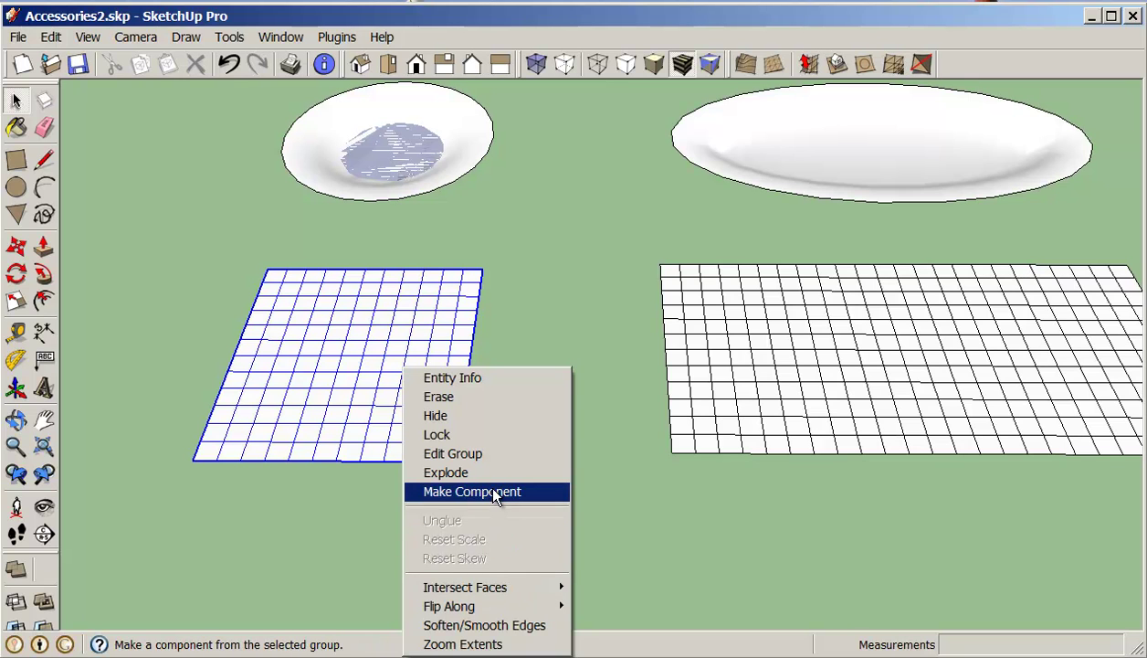
{"action": "left_click", "coordinate": [480, 625]}
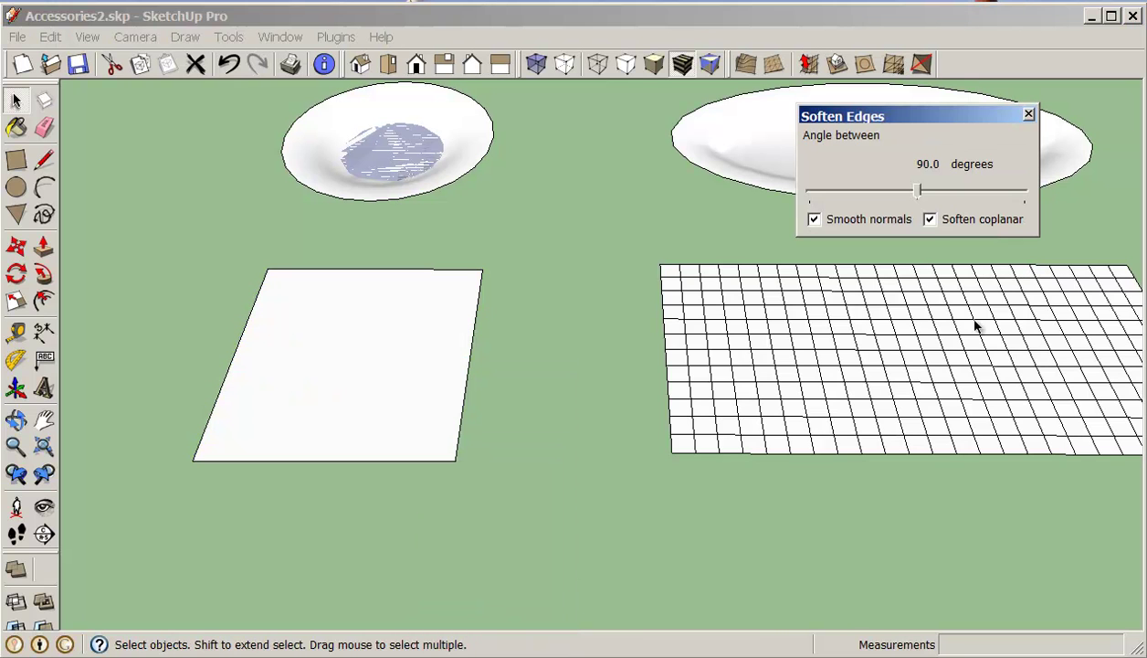
{"action": "left_click_drag", "start_coordinate": [918, 200], "coordinate": [925, 199]}
- Soften the right grid's edges until its lines vanish, then open the left grid for editing
{"action": "double_click", "coordinate": [743, 322]}
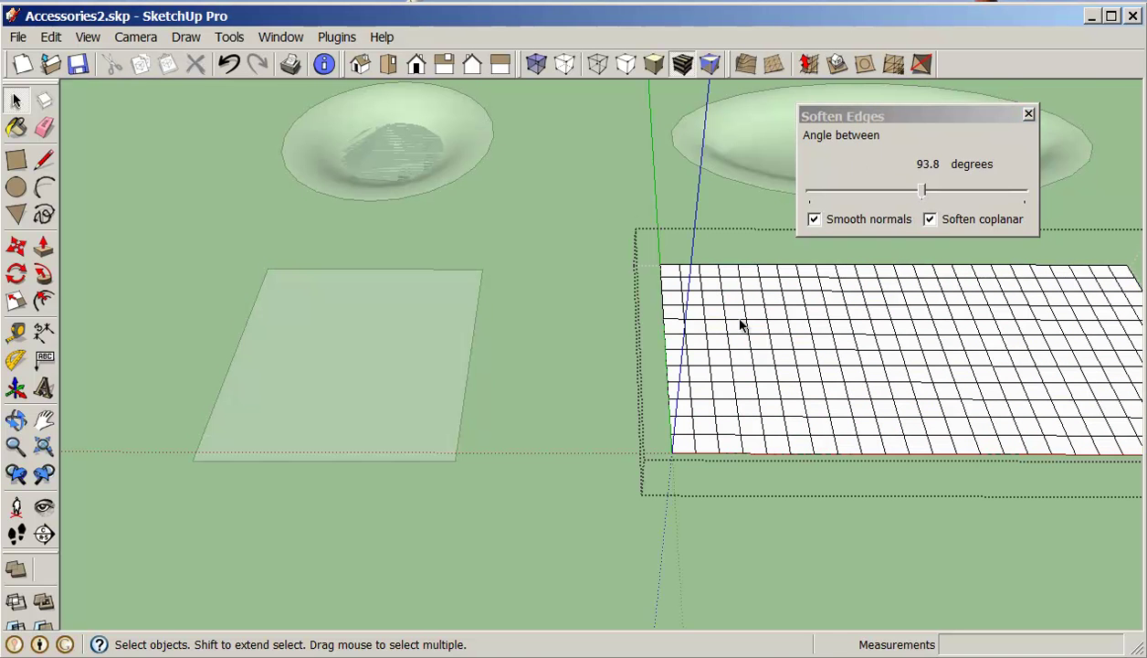
{"action": "left_click", "coordinate": [604, 200]}
{"action": "left_click", "coordinate": [739, 320]}
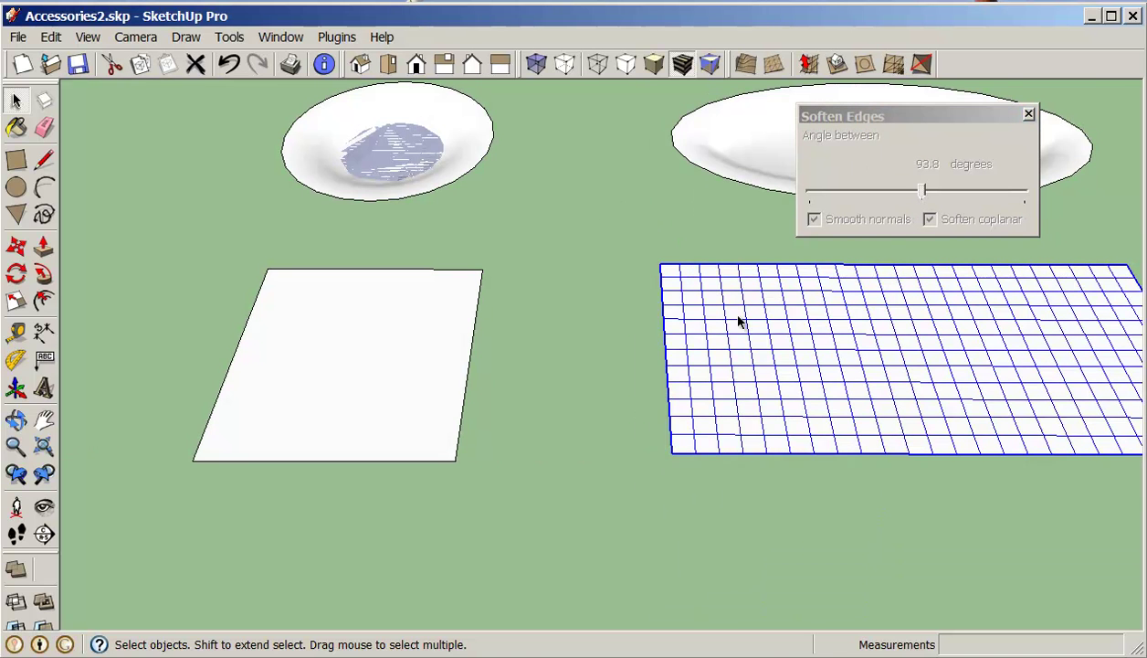
{"action": "right_click", "coordinate": [739, 319]}
{"action": "left_click", "coordinate": [786, 576]}
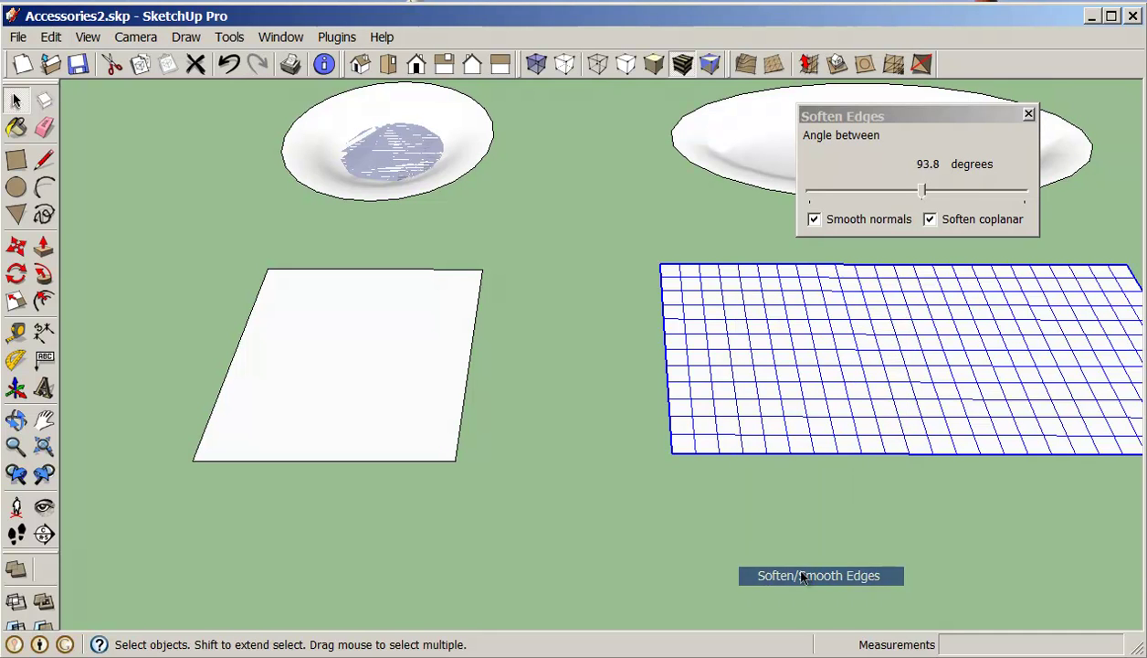
{"action": "left_click_drag", "start_coordinate": [927, 193], "coordinate": [930, 198]}
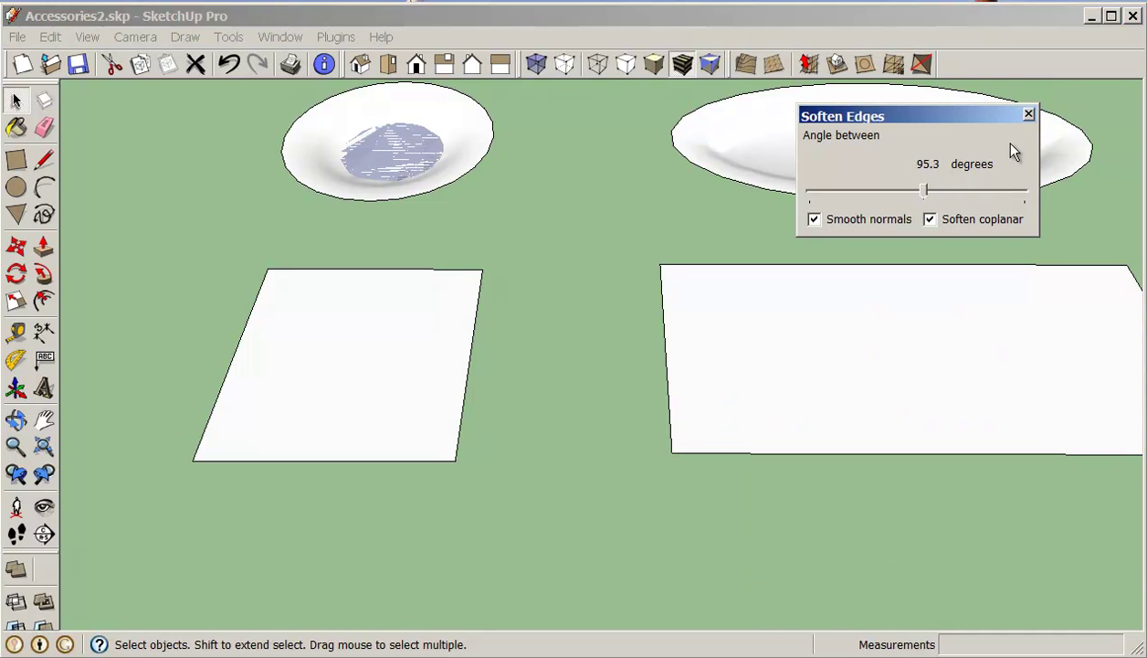
{"action": "left_click", "coordinate": [1029, 118]}
{"action": "middle_click_drag", "start_coordinate": [602, 290], "coordinate": [540, 280]}
{"action": "left_click", "coordinate": [545, 389]}
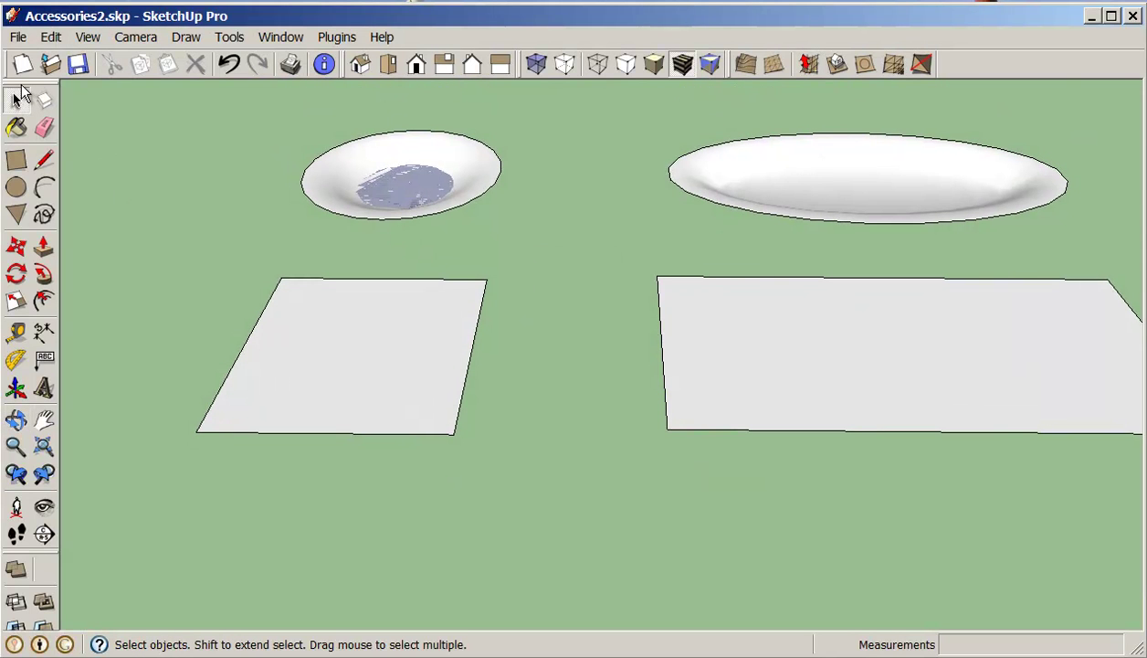
{"action": "double_click", "coordinate": [314, 369]}
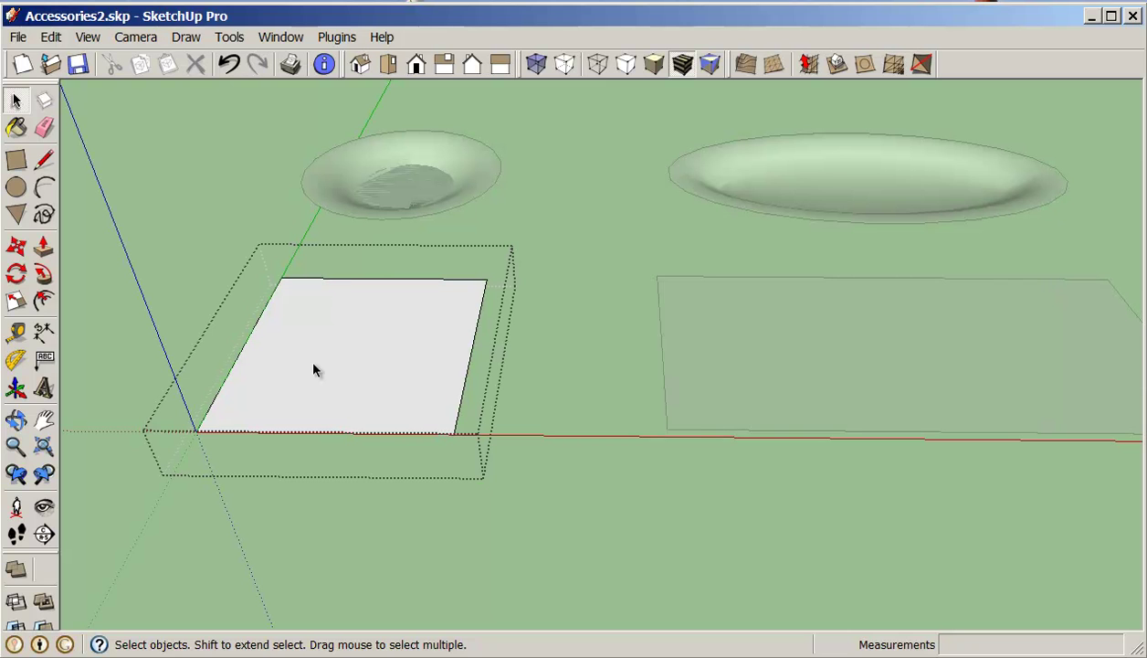
- Select the face inside the left sheet group and activate Smoove with its 2-inch radius
{"action": "left_click", "coordinate": [313, 369]}
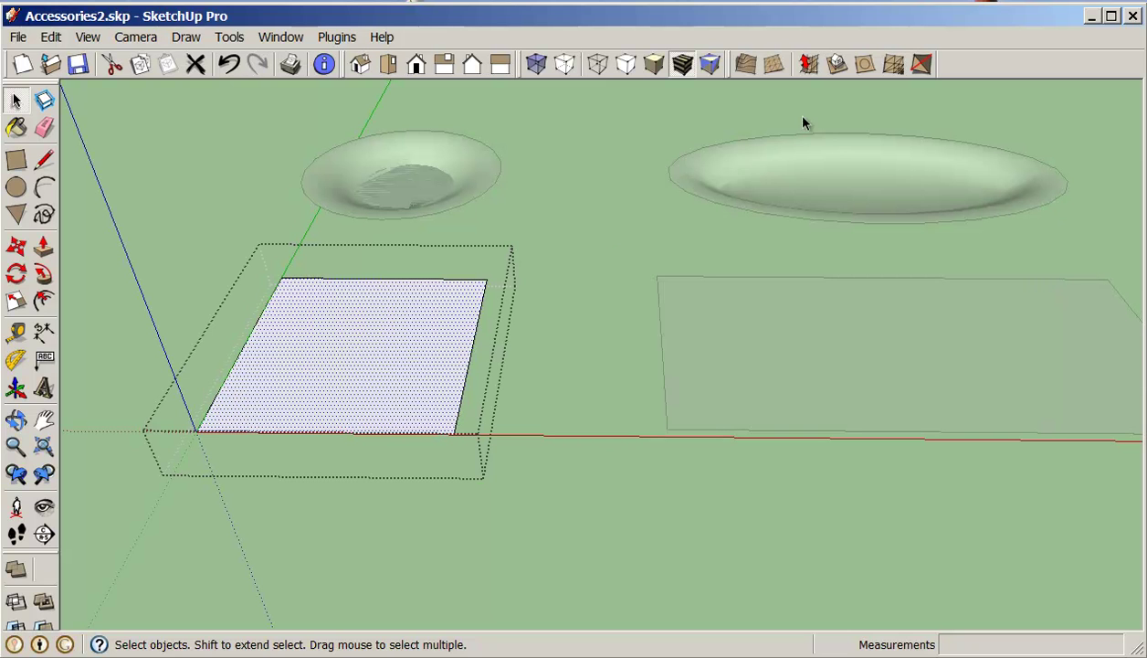
{"action": "left_click", "coordinate": [808, 66]}
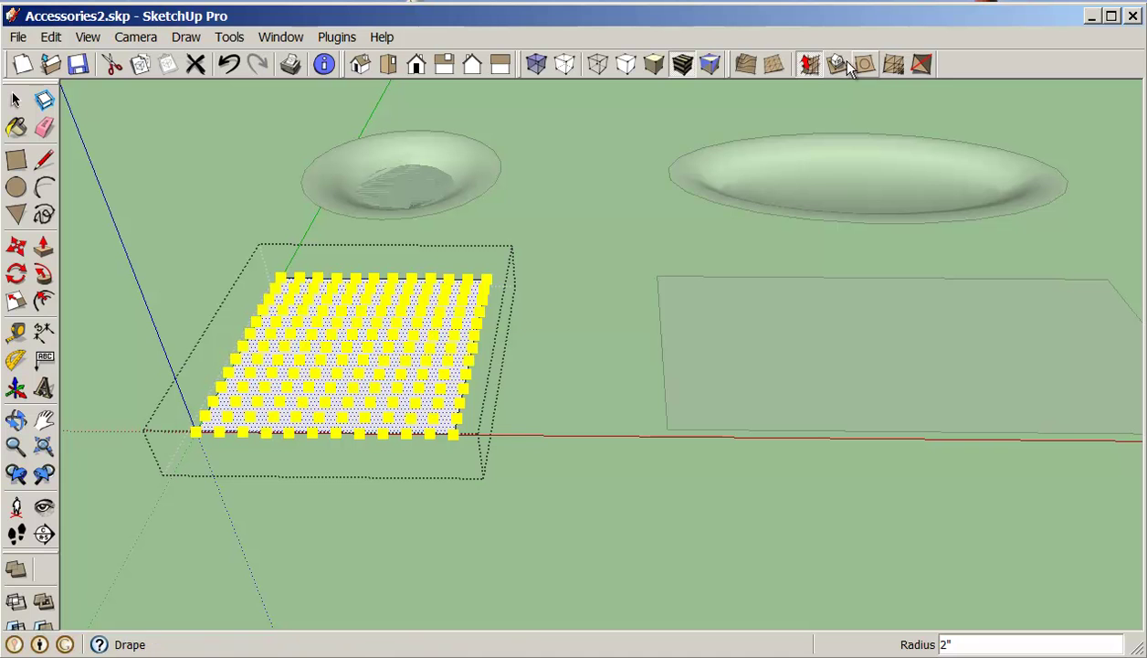
{"action": "left_click", "coordinate": [777, 64]}
{"action": "left_click", "coordinate": [804, 67]}
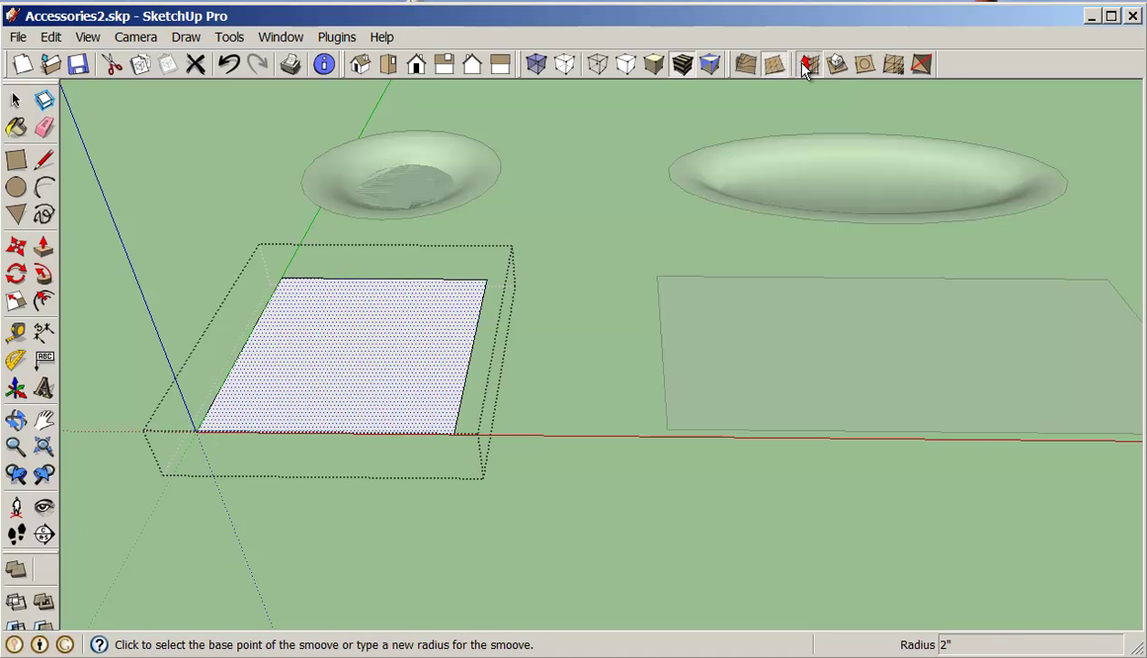
{"action": "middle_click_drag", "start_coordinate": [503, 407], "coordinate": [527, 265]}
{"action": "middle_click_drag", "start_coordinate": [469, 316], "coordinate": [537, 329]}
{"action": "left_click", "coordinate": [16, 100]}
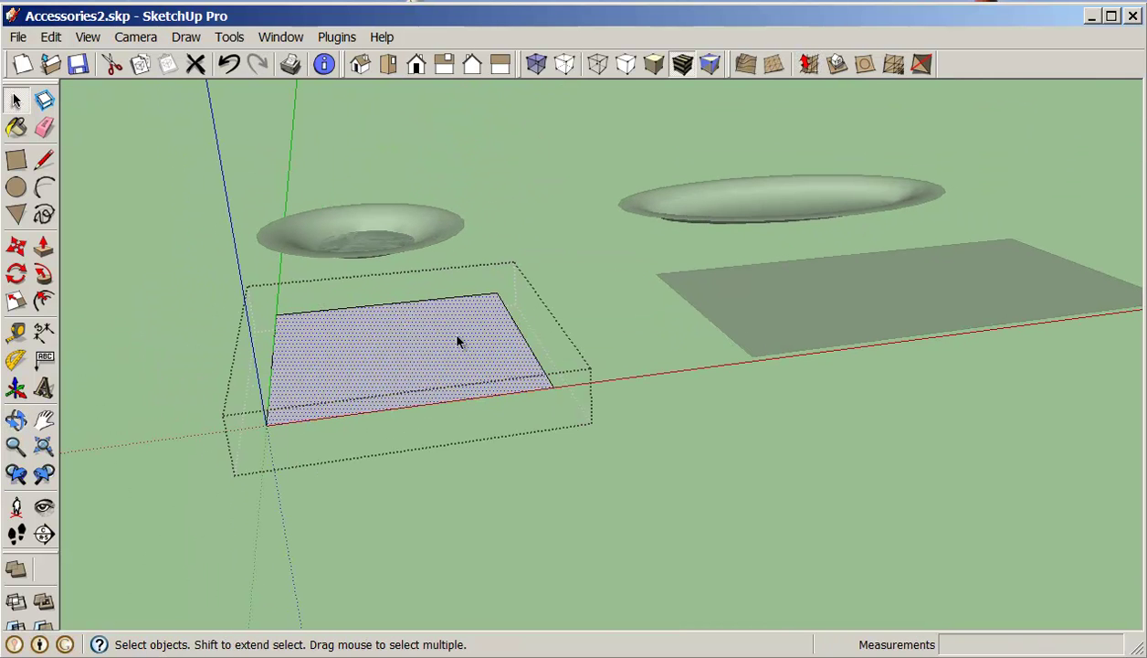
{"action": "left_click", "coordinate": [589, 310]}
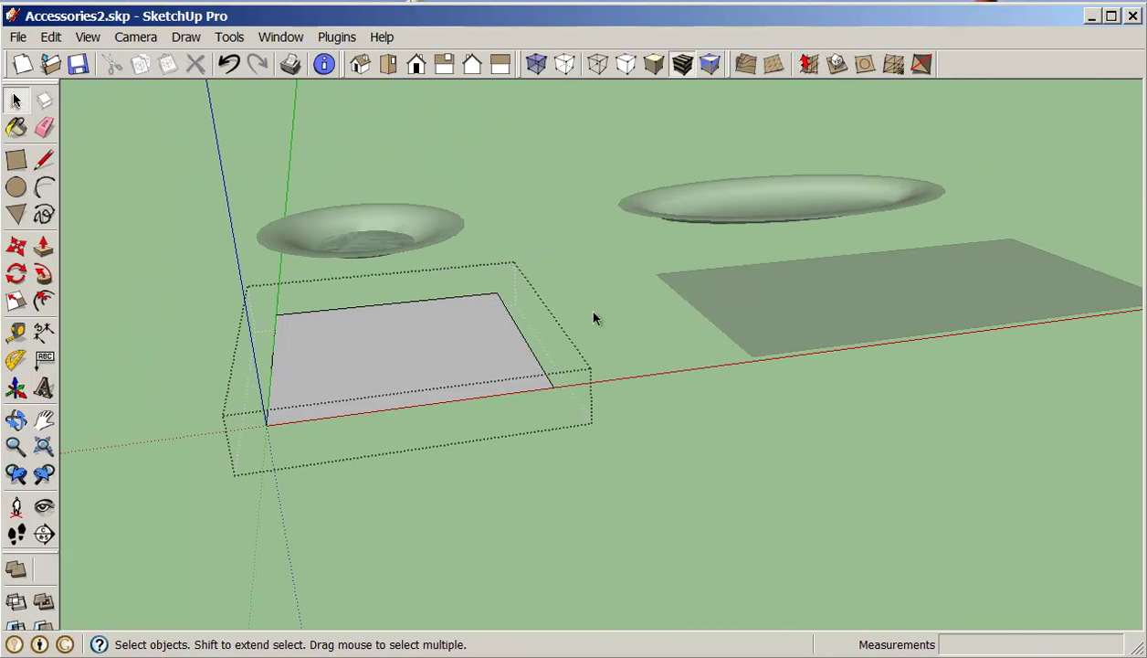
{"action": "left_click", "coordinate": [470, 339]}
{"action": "double_click", "coordinate": [471, 344]}
{"action": "left_click", "coordinate": [807, 65]}
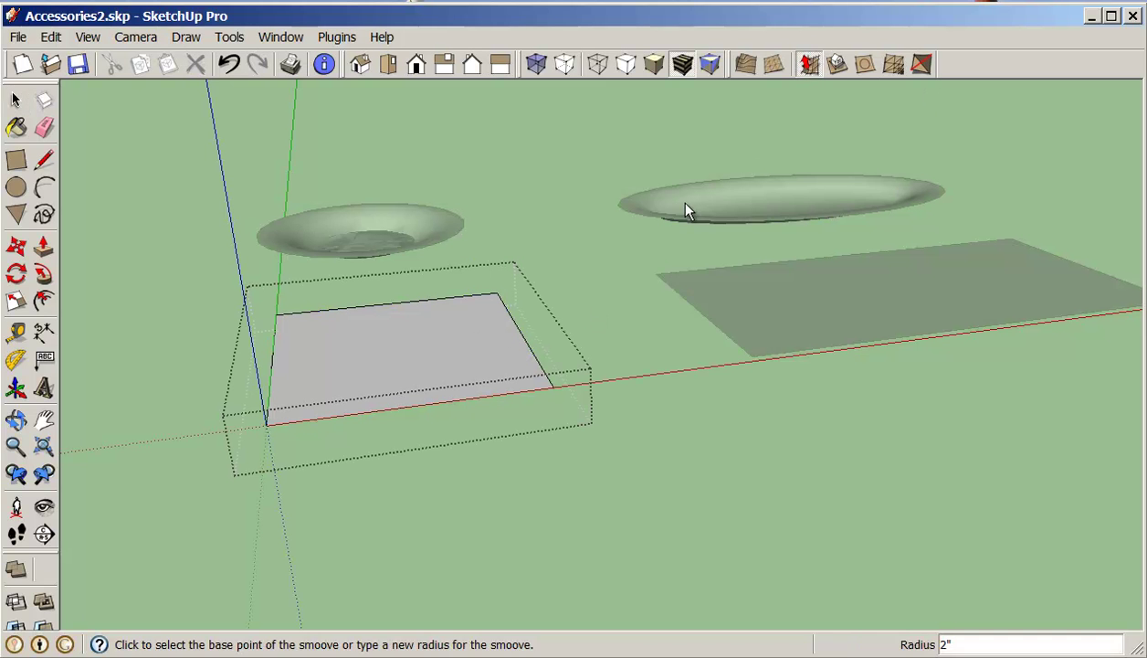
- Pull the left sheet's four corners down into drooping folds with Smoove
{"action": "left_click", "coordinate": [555, 388]}
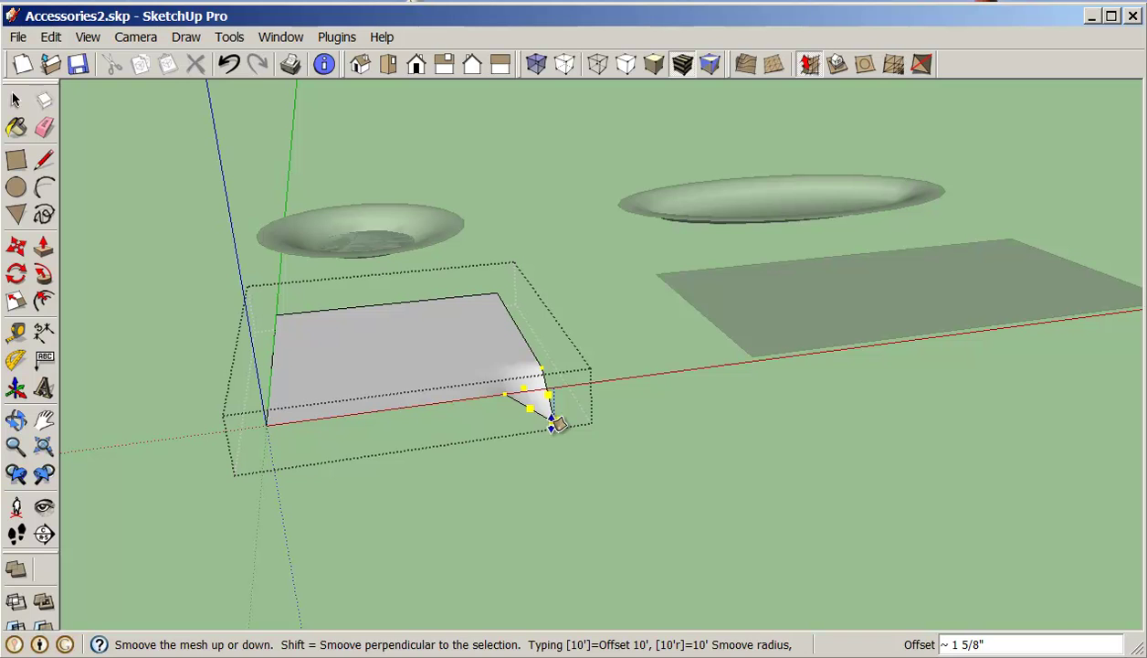
{"action": "left_click", "coordinate": [553, 422]}
{"action": "left_click", "coordinate": [266, 420]}
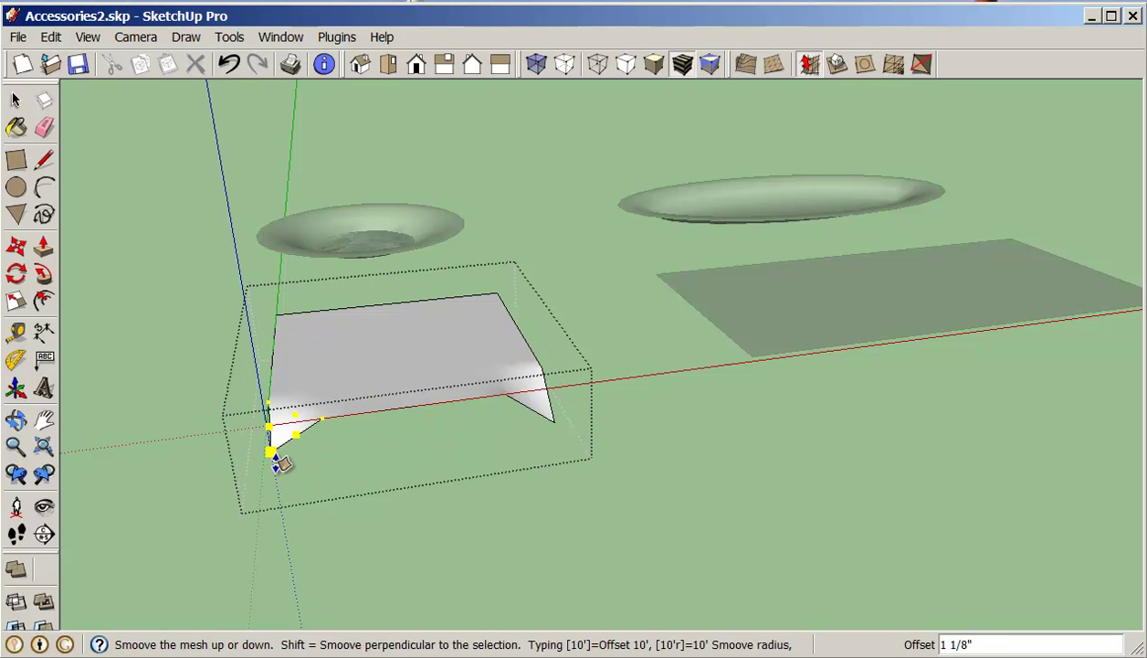
{"action": "left_click", "coordinate": [564, 430]}
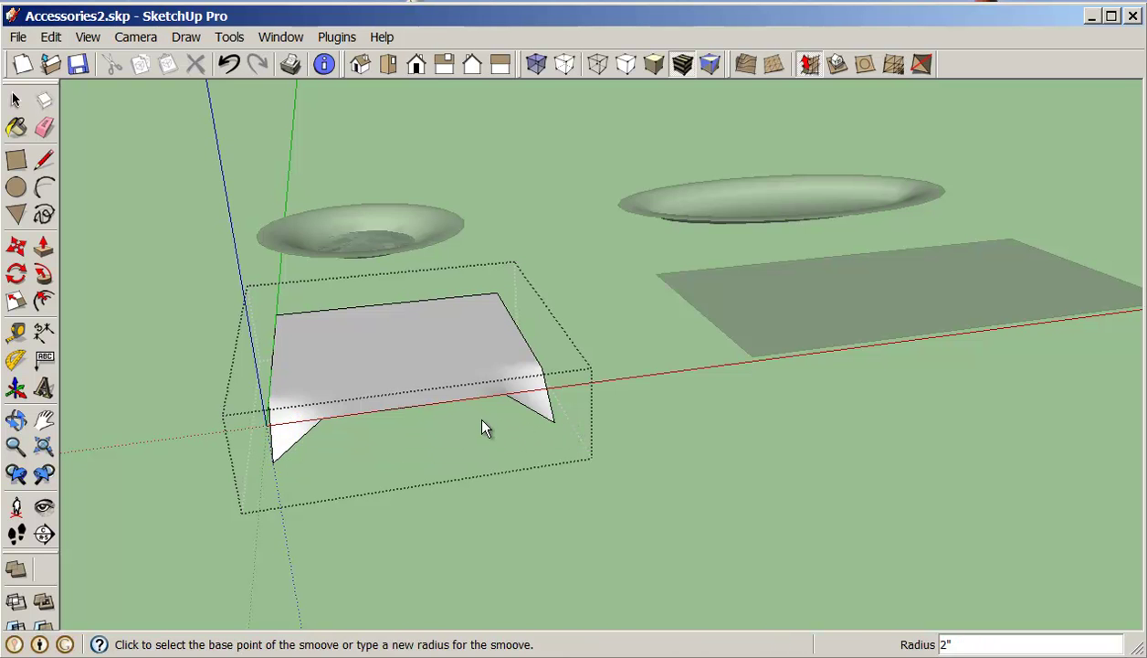
{"action": "middle_click_drag", "start_coordinate": [485, 429], "coordinate": [742, 385]}
{"action": "left_click", "coordinate": [447, 359]}
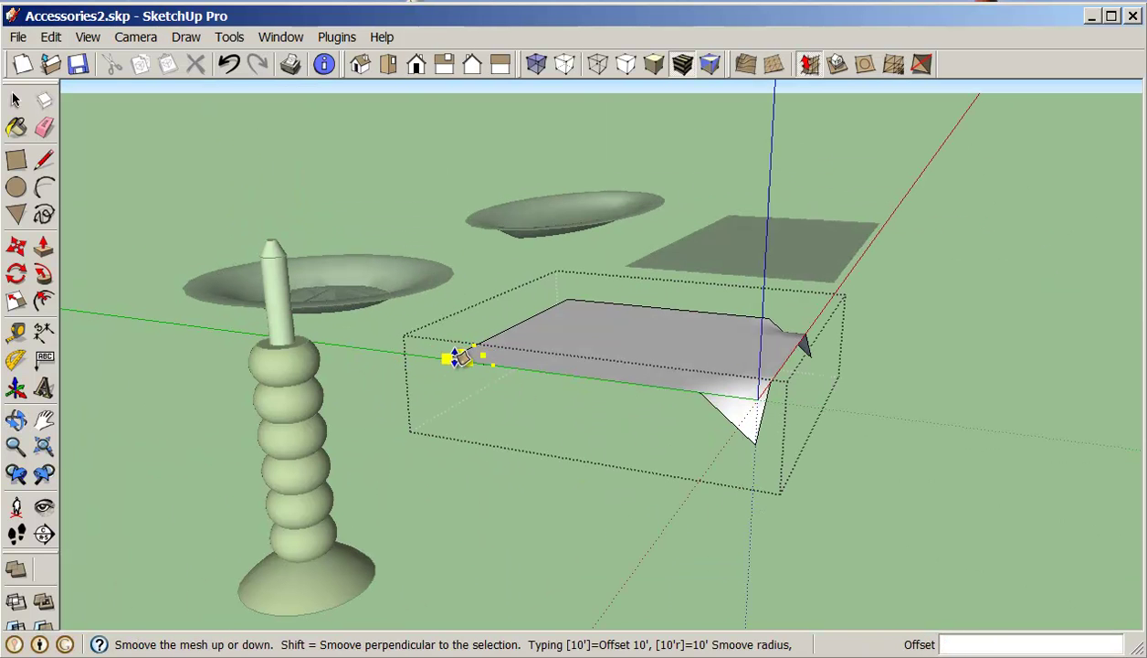
{"action": "left_click", "coordinate": [760, 444]}
{"action": "middle_click_drag", "start_coordinate": [873, 396], "coordinate": [483, 416]}
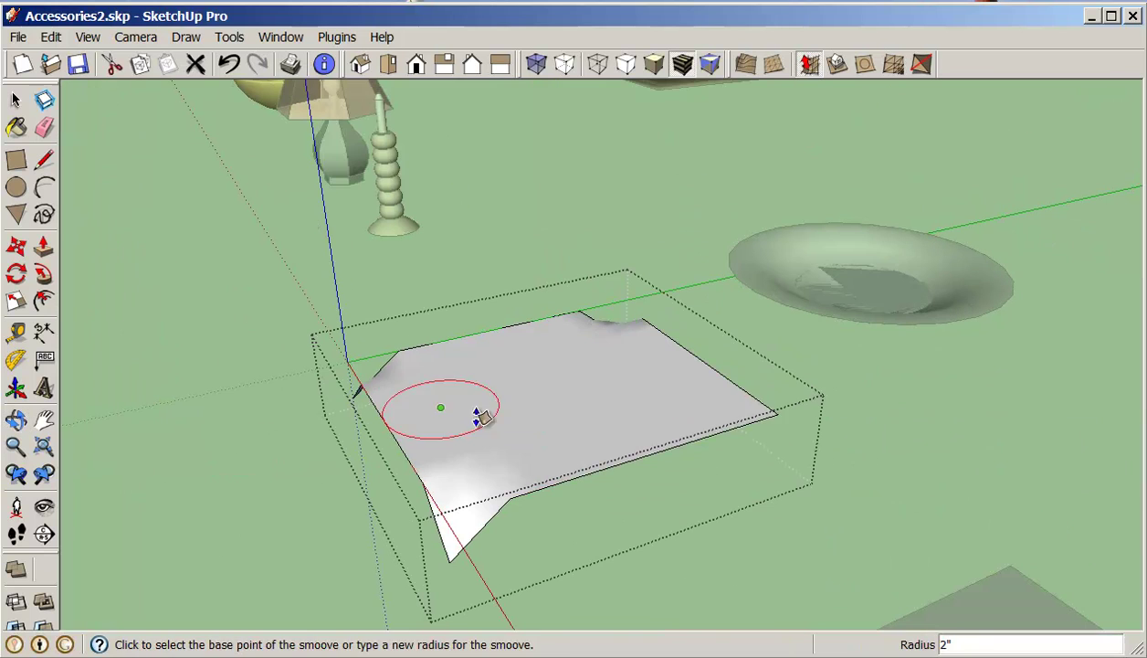
{"action": "left_click", "coordinate": [779, 413]}
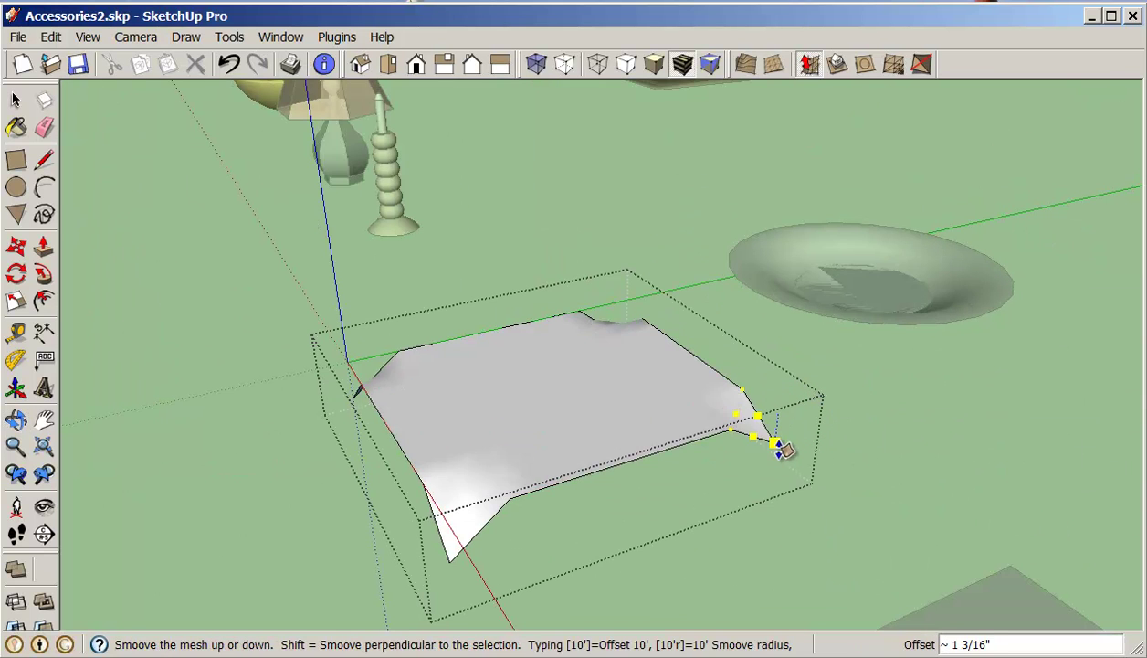
{"action": "left_click", "coordinate": [454, 563]}
- Press a rounded dip into the middle of the sheet
{"action": "middle_click_drag", "start_coordinate": [774, 489], "coordinate": [746, 402]}
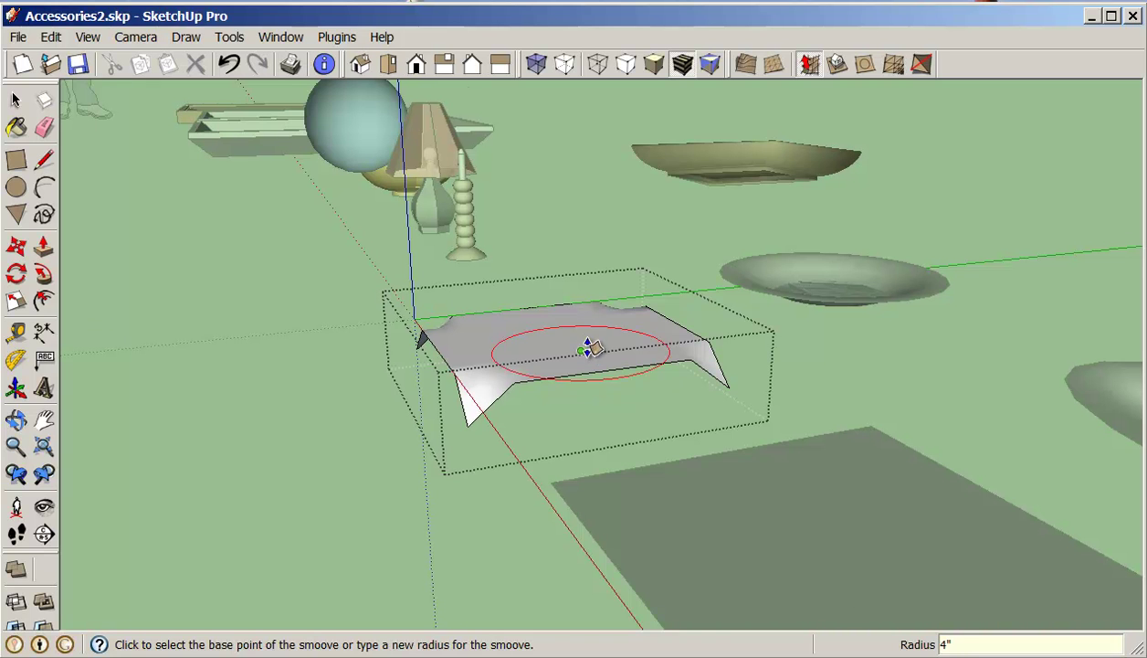
{"action": "middle_click_drag", "start_coordinate": [586, 345], "coordinate": [732, 463]}
{"action": "left_click", "coordinate": [755, 463]}
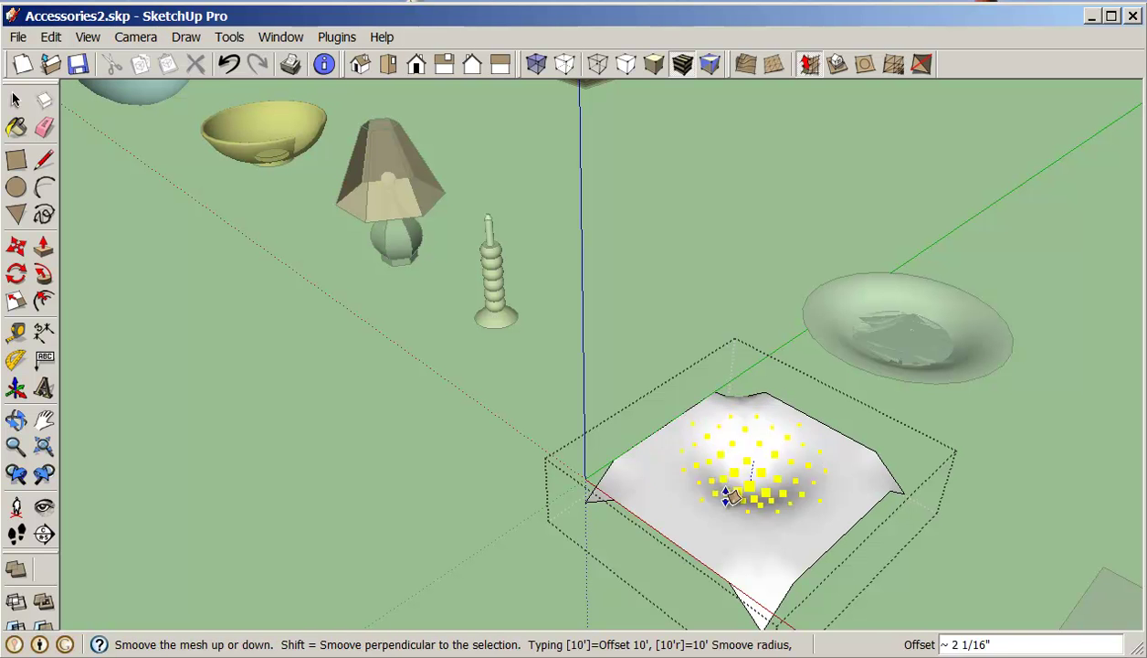
{"action": "left_click", "coordinate": [611, 514]}
{"action": "middle_click_drag", "start_coordinate": [612, 516], "coordinate": [829, 520]}
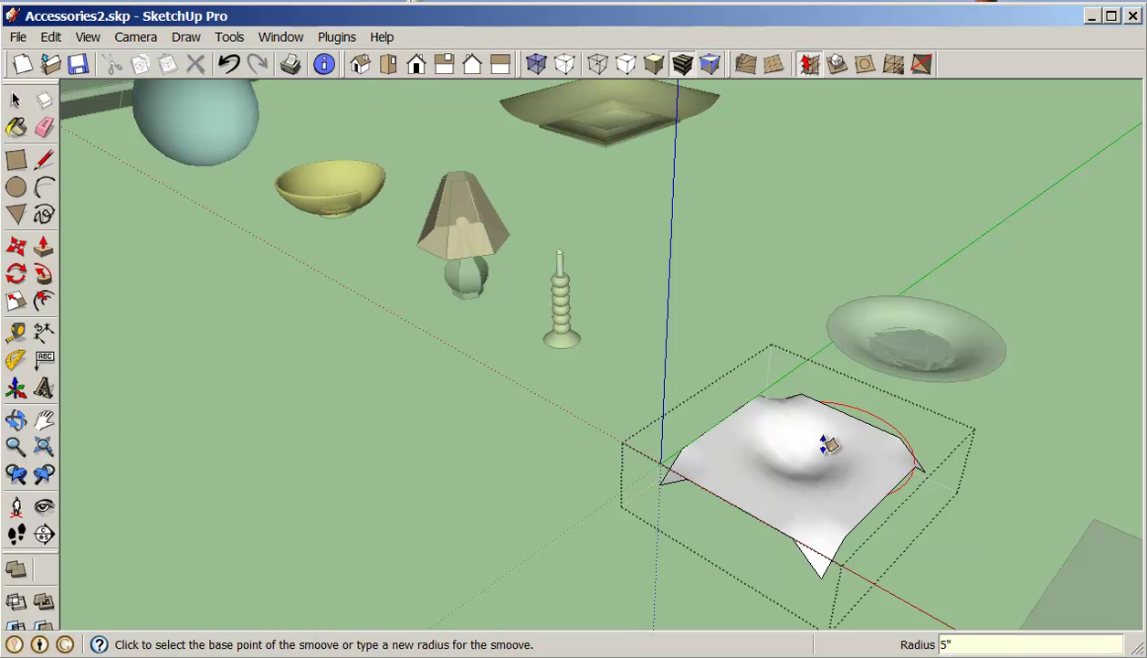
- Undo the last dip, press a wider 4 1/2" Smoove hollow into the cloth's centre, and exit the group
{"action": "left_click", "coordinate": [229, 63]}
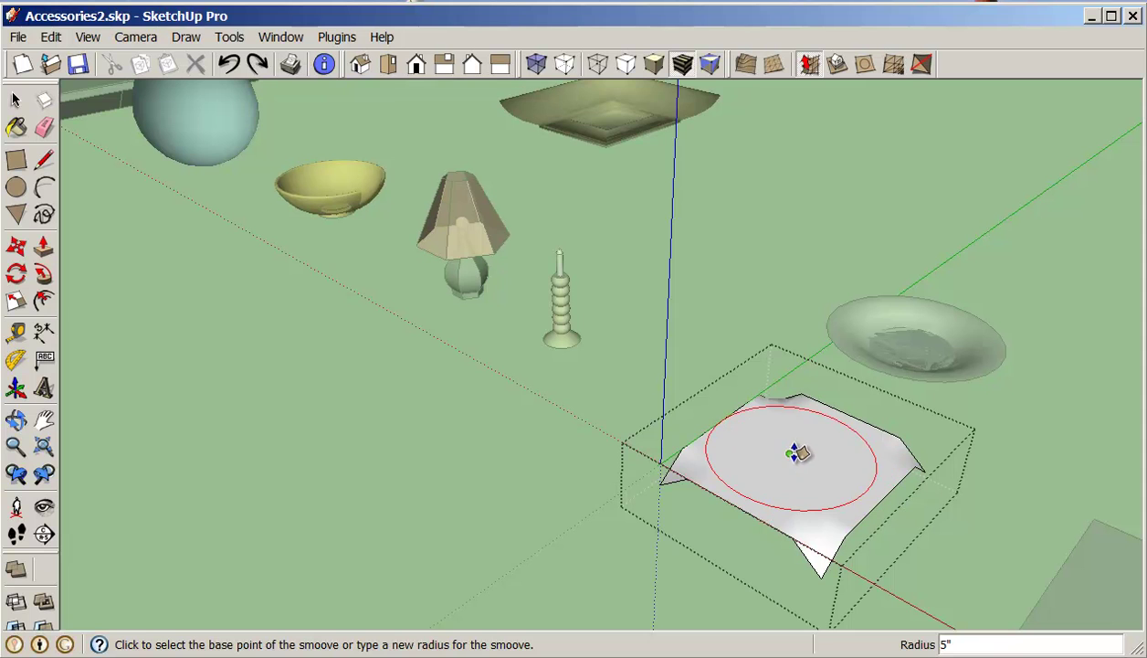
{"action": "scroll", "coordinate": [811, 480], "scroll_direction": "up", "scroll_amount": 1}
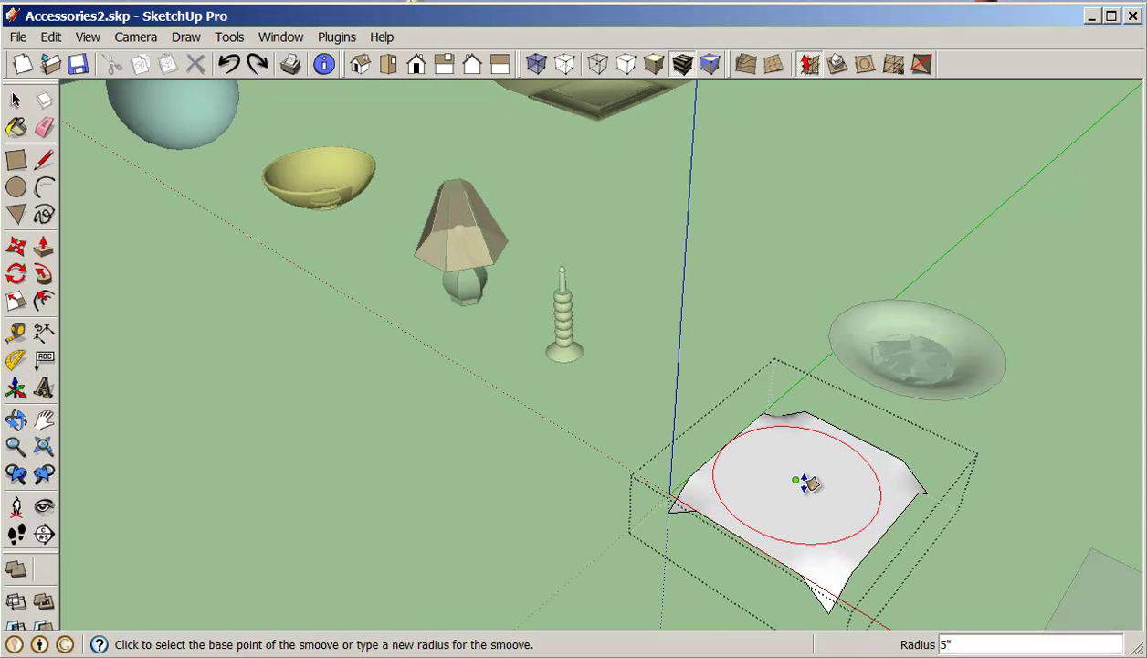
{"action": "scroll", "coordinate": [811, 484], "scroll_direction": "up", "scroll_amount": 1}
{"action": "scroll", "coordinate": [812, 484], "scroll_direction": "up", "scroll_amount": 2}
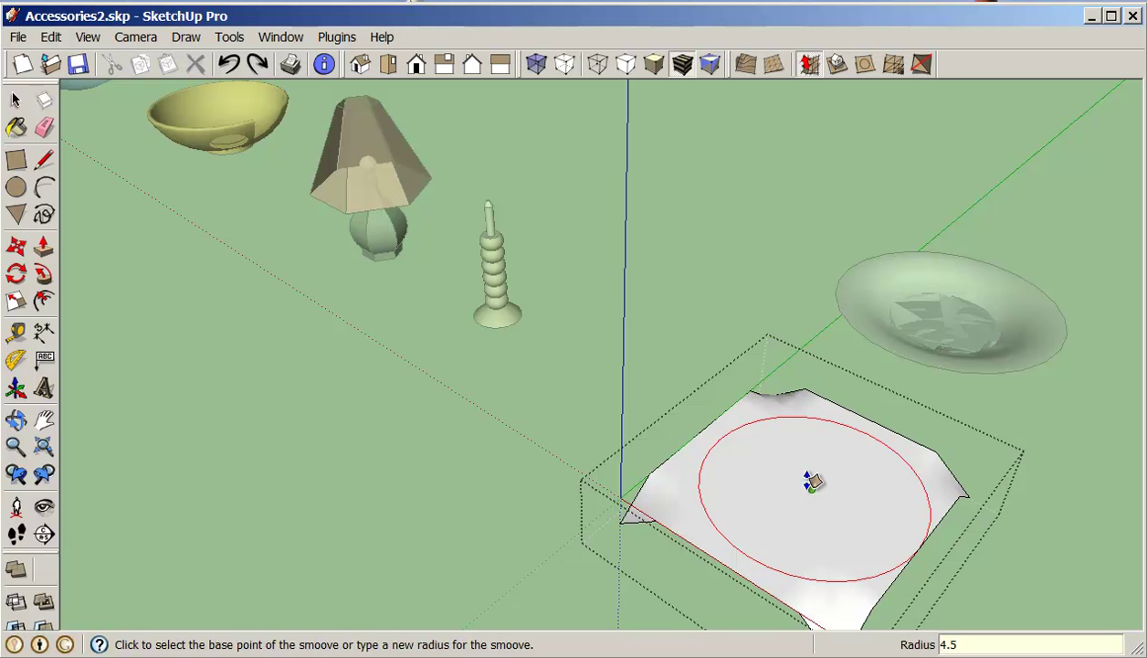
{"action": "key", "text": "Return"}
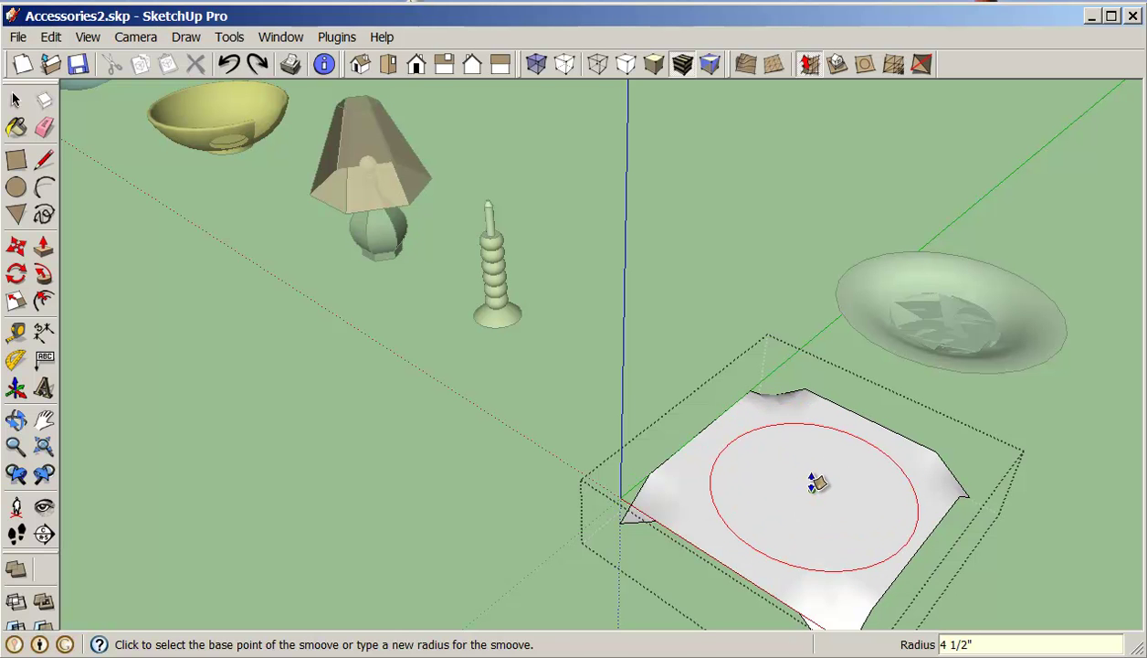
{"action": "left_click", "coordinate": [816, 483]}
{"action": "left_click", "coordinate": [627, 530]}
{"action": "mouse_move", "coordinate": [778, 509]}
{"action": "middle_mouse_down"}
{"action": "mouse_move", "coordinate": [599, 440]}
{"action": "mouse_move", "coordinate": [596, 422]}
{"action": "mouse_move", "coordinate": [630, 478]}
{"action": "mouse_move", "coordinate": [903, 504]}
{"action": "mouse_move", "coordinate": [932, 533]}
{"action": "mouse_move", "coordinate": [981, 501]}
{"action": "mouse_move", "coordinate": [625, 460]}
{"action": "mouse_move", "coordinate": [627, 524]}
{"action": "mouse_move", "coordinate": [772, 513]}
{"action": "middle_mouse_up"}
{"action": "left_click", "coordinate": [15, 100]}
{"action": "left_click", "coordinate": [731, 384]}
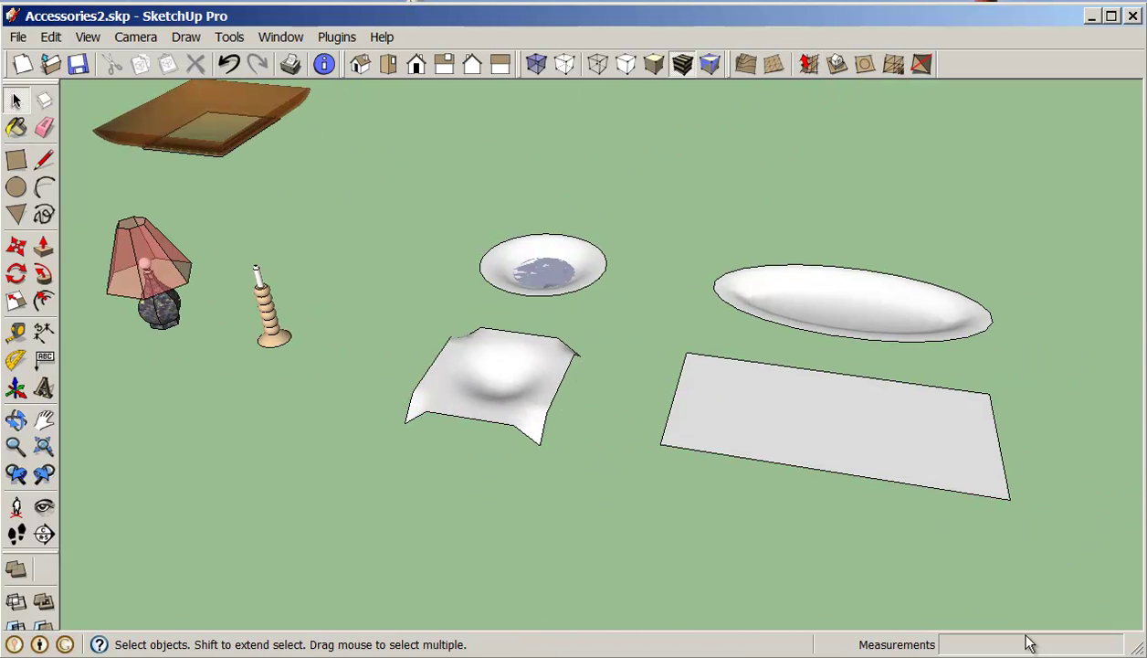
- Open the flat rectangle group for editing and set the Smoove radius to 2
{"action": "double_click", "coordinate": [800, 426]}
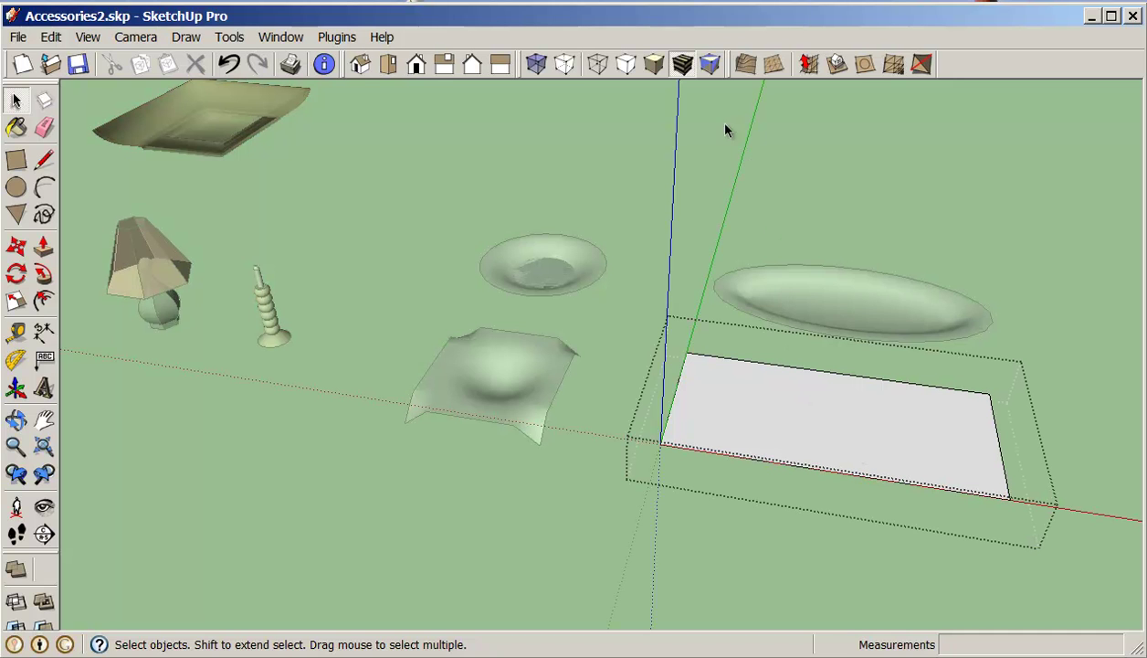
{"action": "left_click", "coordinate": [814, 67]}
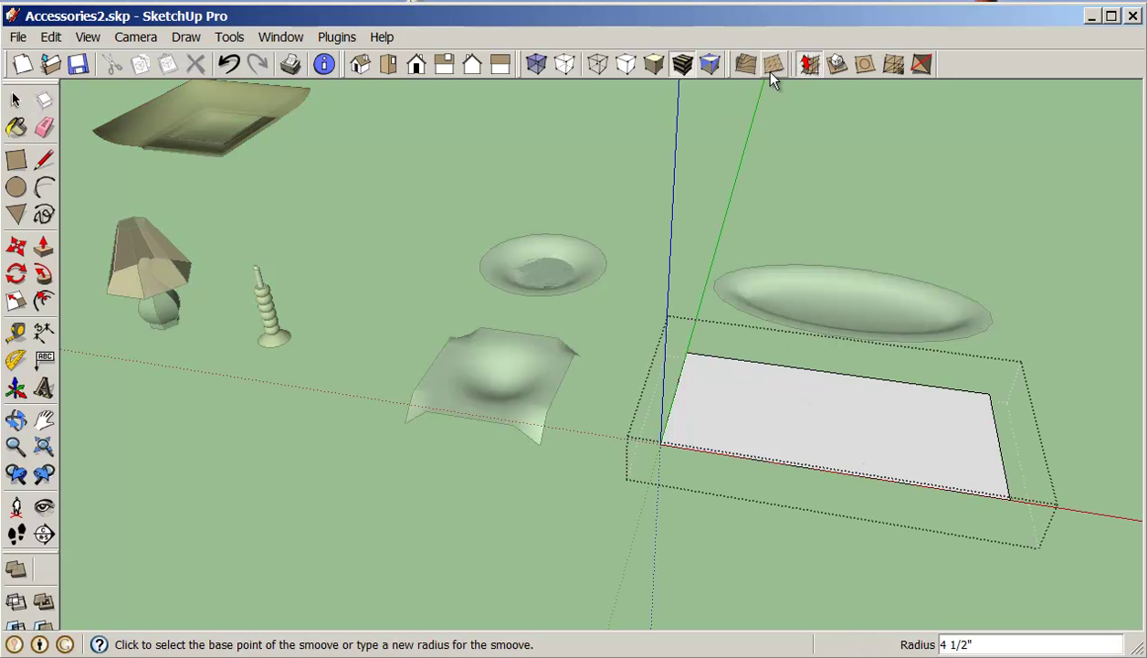
{"action": "type", "text": "2"}
{"action": "key", "text": "Return"}
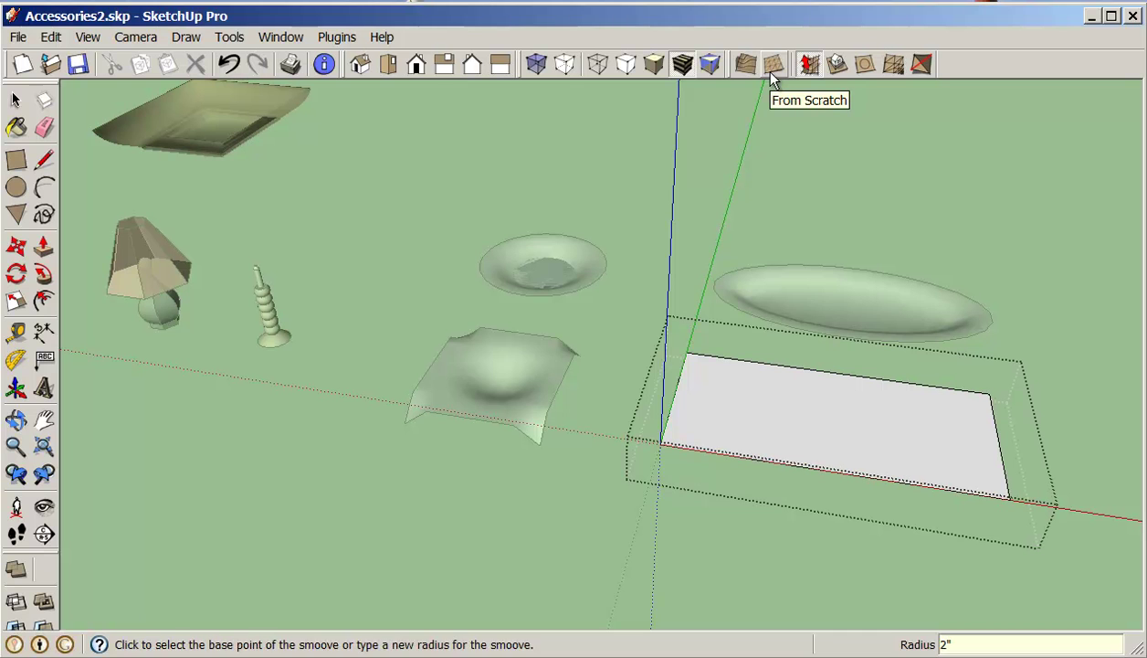
- Droop the rectangle's front-left corner, front edge and front-right corner downward
{"action": "left_click", "coordinate": [663, 445]}
{"action": "left_click", "coordinate": [539, 446]}
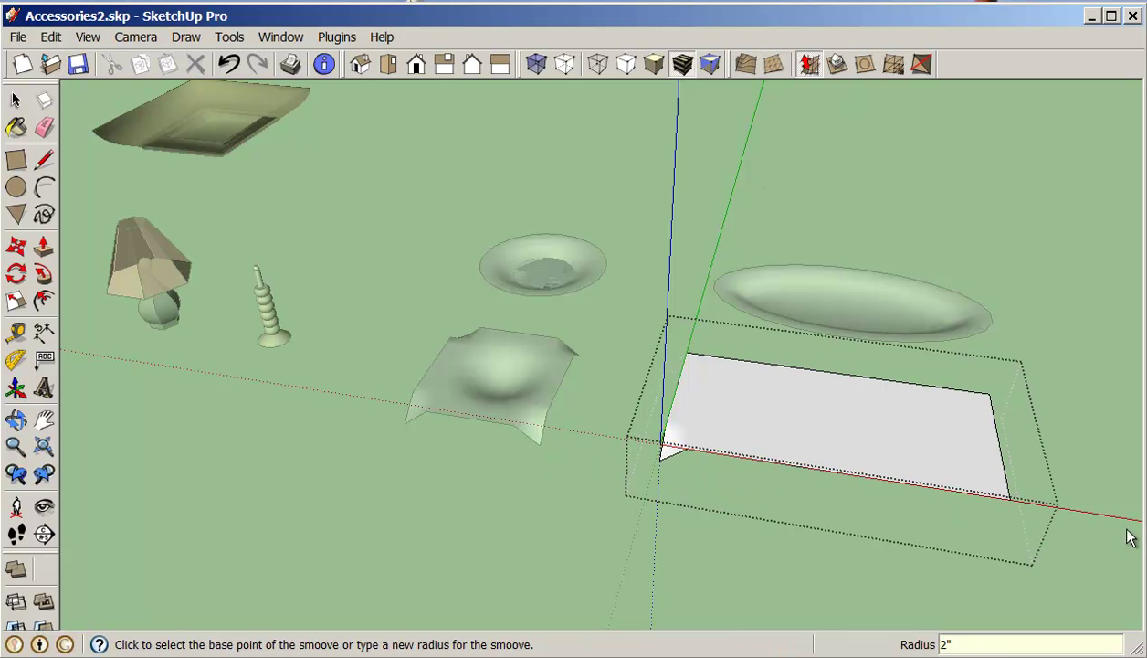
{"action": "left_click", "coordinate": [857, 478]}
{"action": "left_click", "coordinate": [671, 472]}
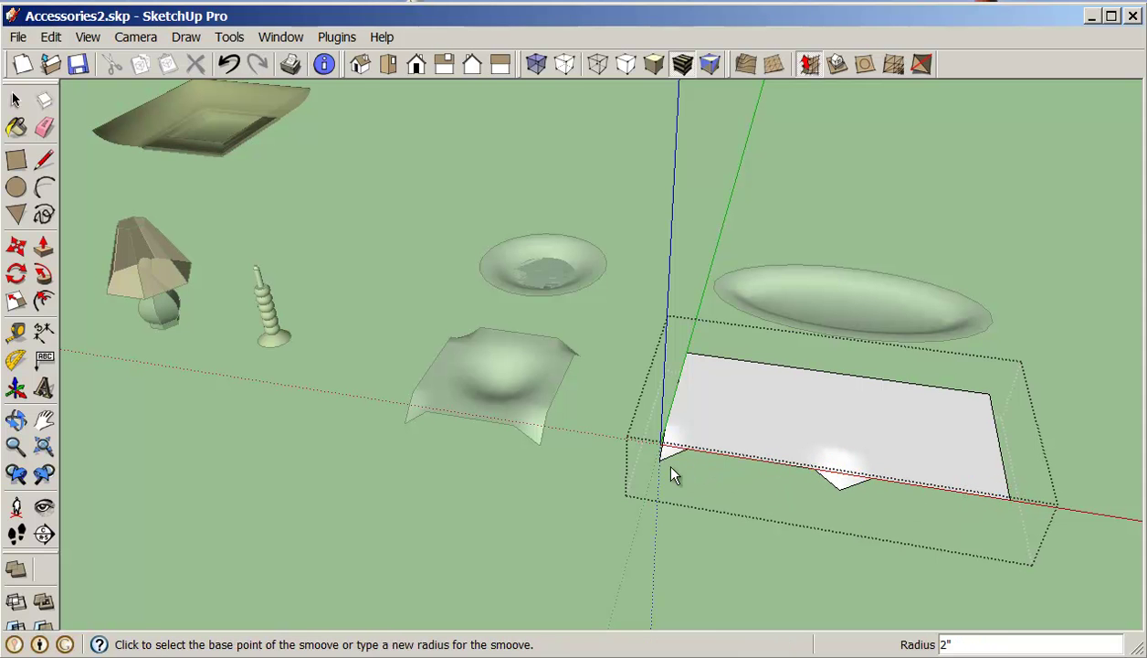
{"action": "left_click", "coordinate": [845, 487]}
{"action": "middle_click_drag", "start_coordinate": [960, 463], "coordinate": [500, 472]}
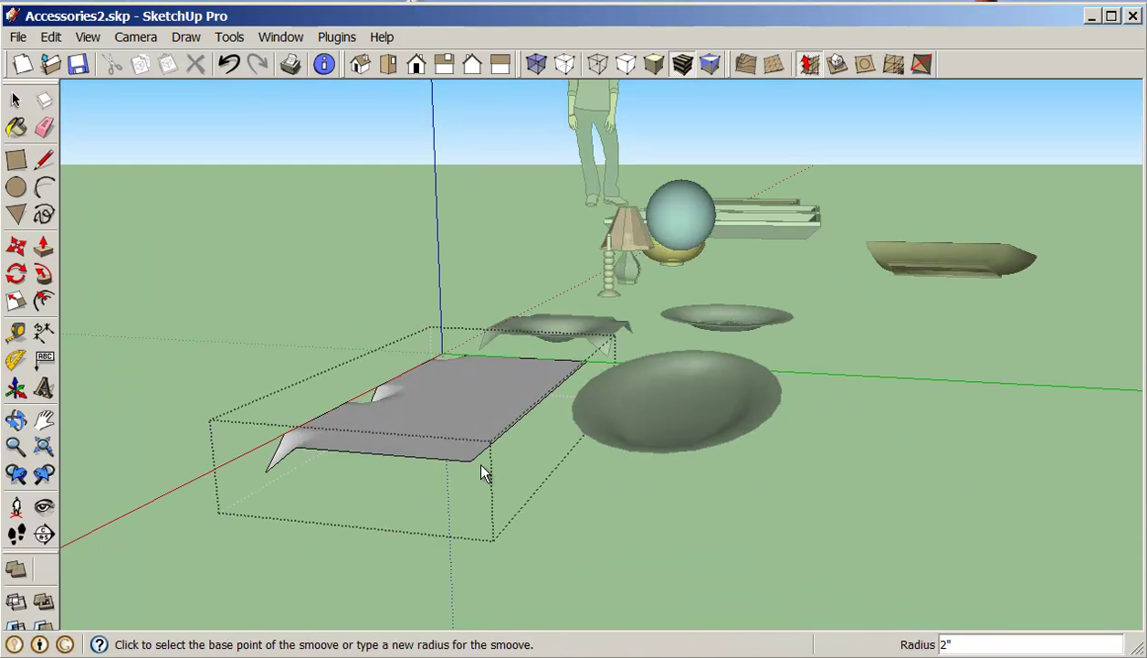
- Pull the cloth's near, right and remaining edges downward into hanging folds
{"action": "left_click", "coordinate": [472, 455]}
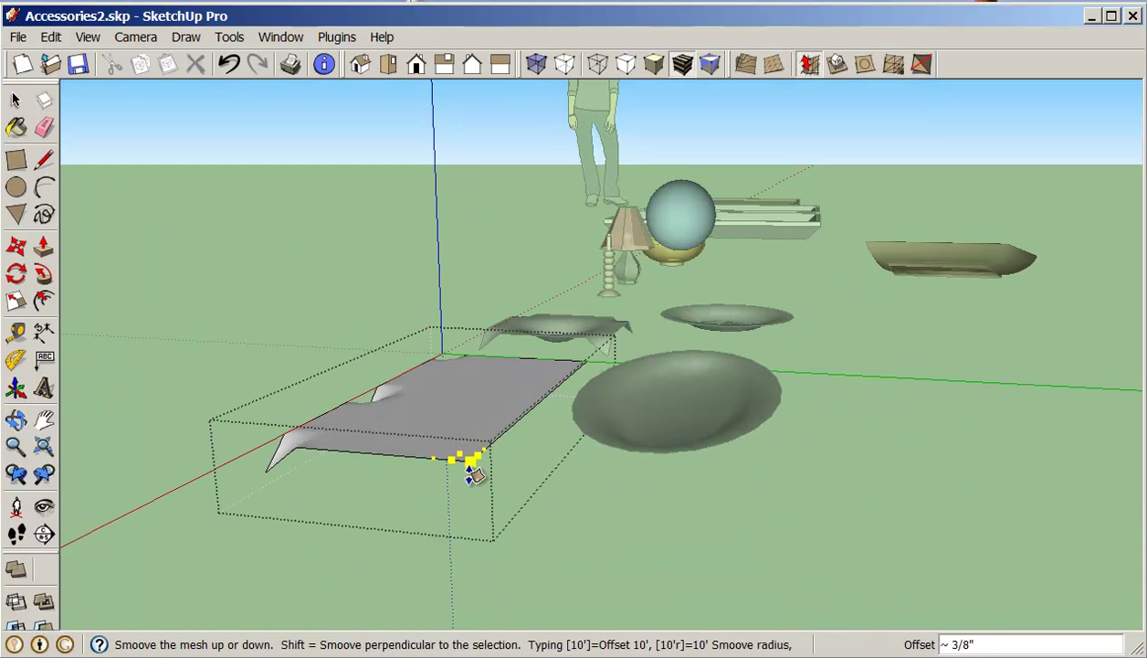
{"action": "left_click", "coordinate": [269, 473]}
{"action": "middle_click_drag", "start_coordinate": [384, 482], "coordinate": [584, 461]}
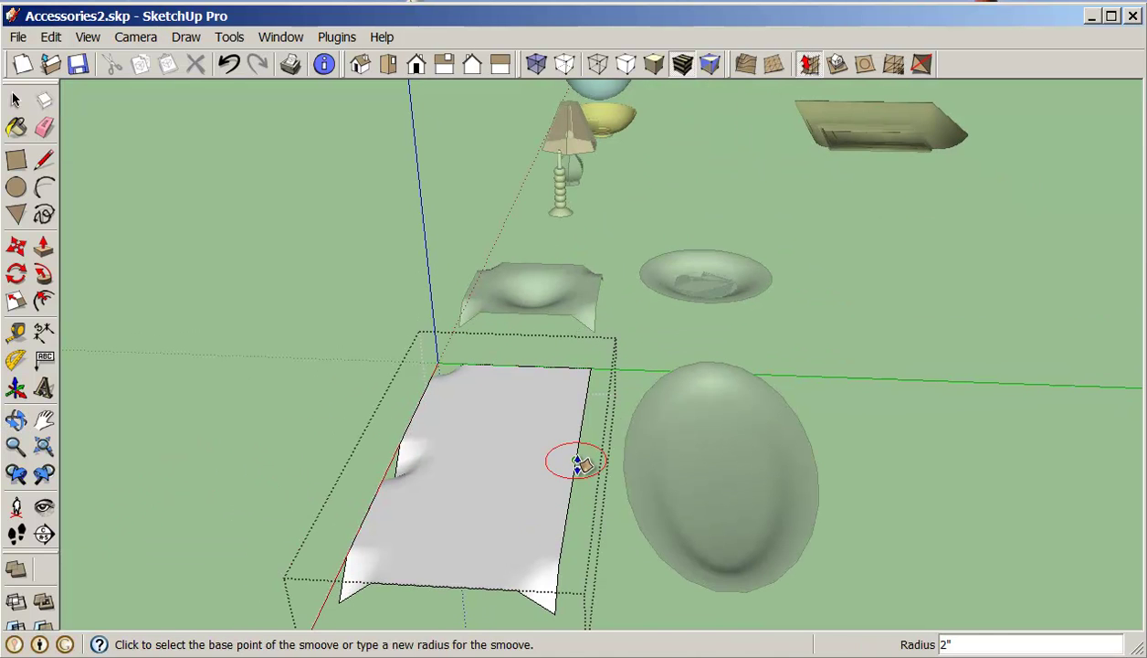
{"action": "left_click", "coordinate": [576, 465]}
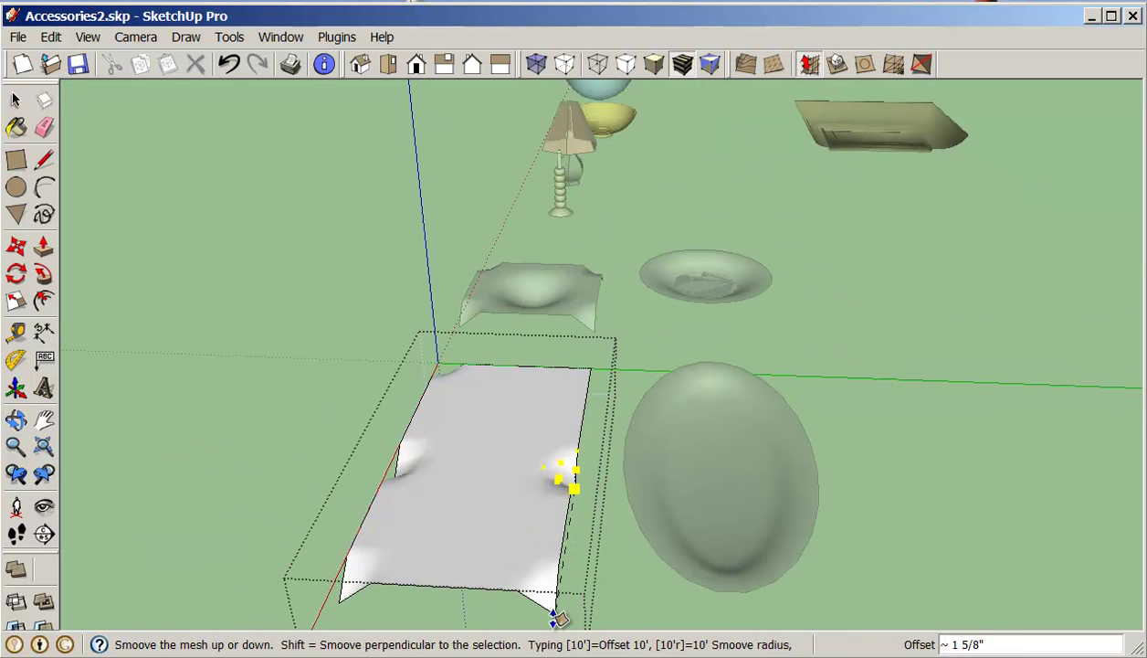
{"action": "left_click", "coordinate": [585, 489]}
{"action": "middle_click_drag", "start_coordinate": [605, 507], "coordinate": [399, 454]}
{"action": "left_click", "coordinate": [265, 334]}
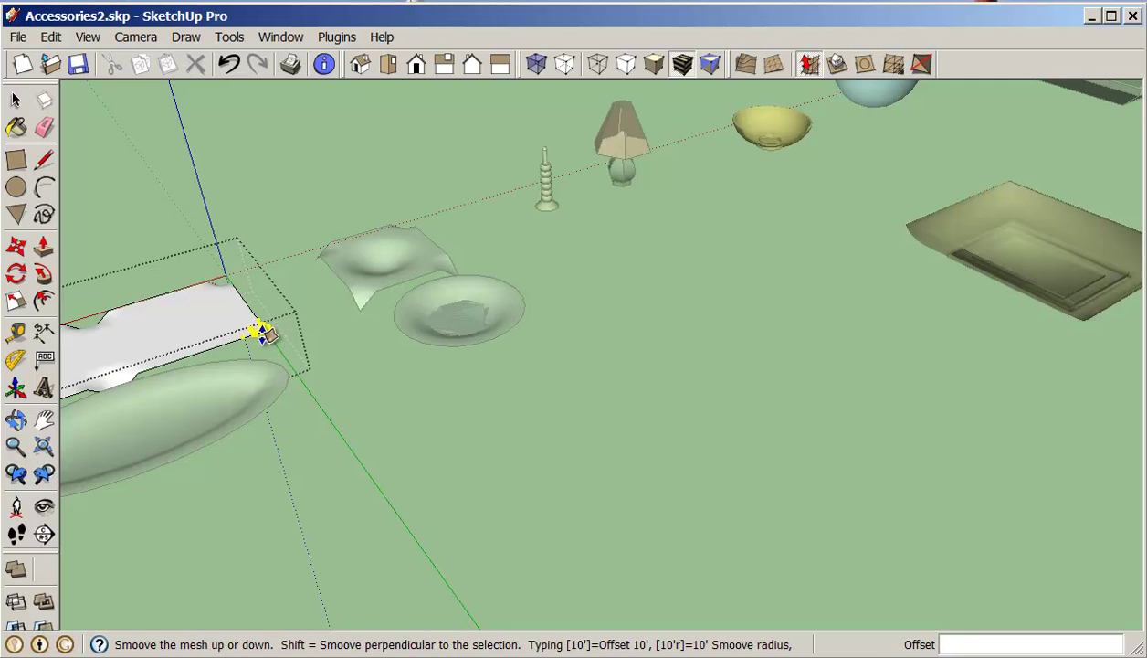
{"action": "middle_click_drag", "start_coordinate": [276, 353], "coordinate": [911, 461]}
{"action": "left_click", "coordinate": [285, 263]}
{"action": "scroll", "coordinate": [887, 433], "scroll_direction": "up", "scroll_amount": 2}
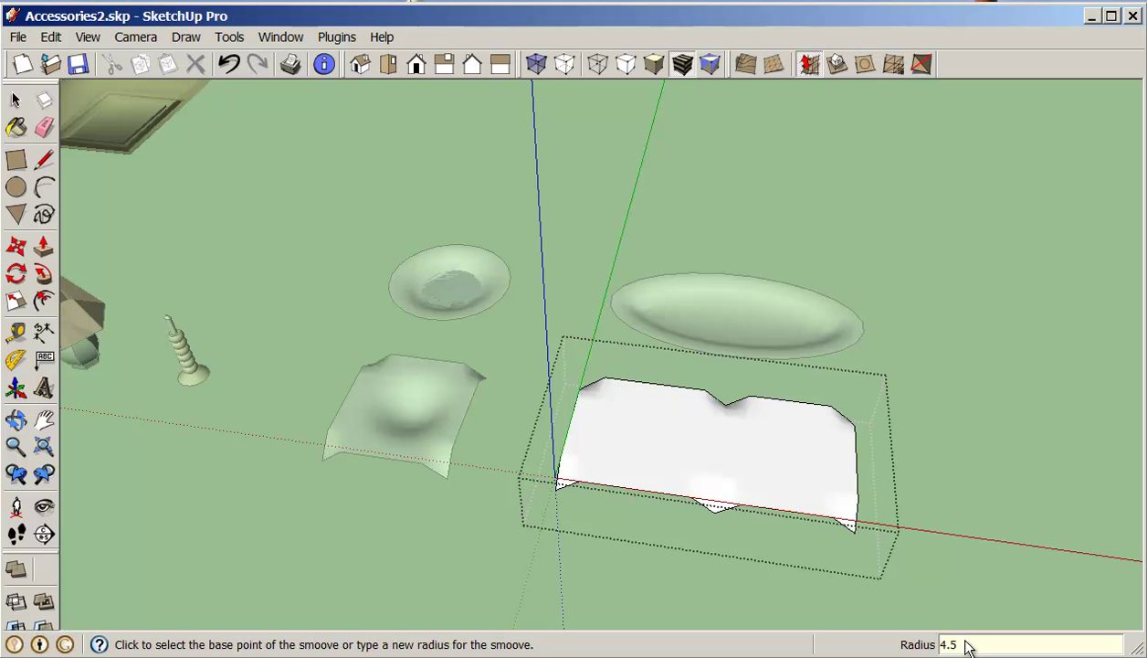
- Press several soft dents across the middle, right side and front of the long cloth
{"action": "left_click", "coordinate": [728, 444]}
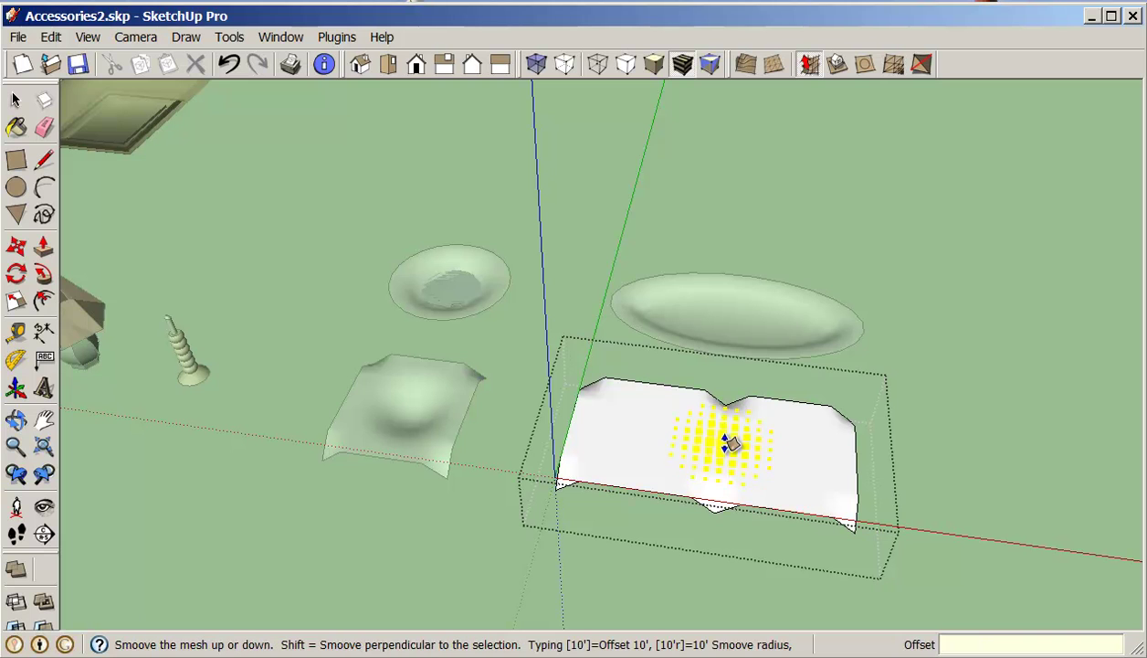
{"action": "left_click", "coordinate": [717, 512]}
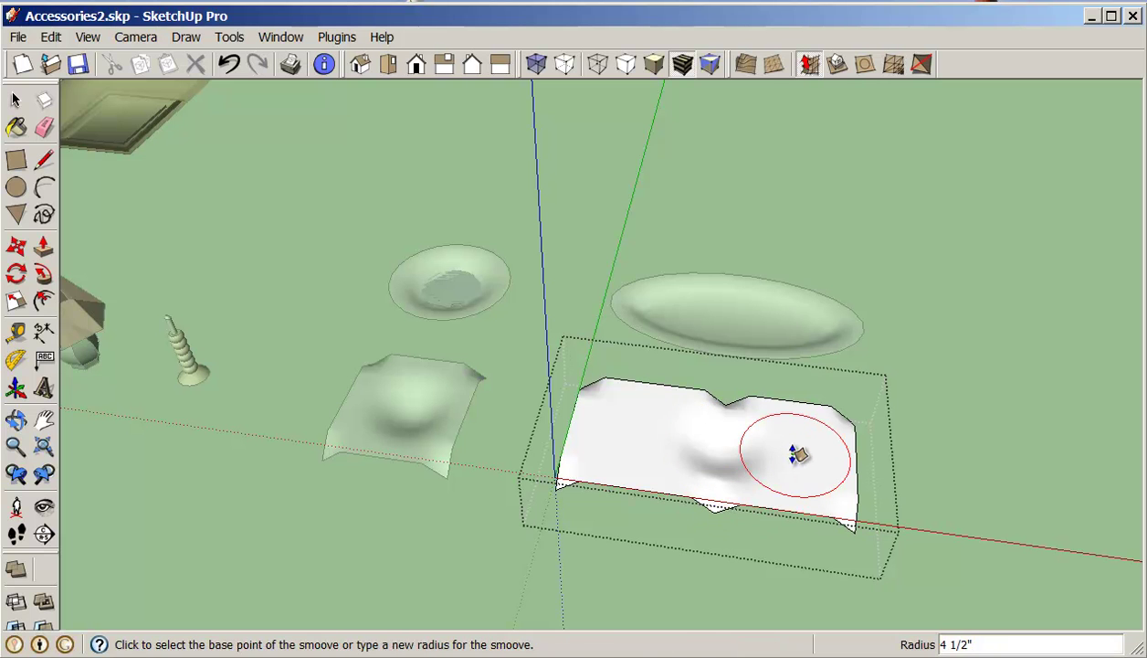
{"action": "left_click", "coordinate": [801, 454]}
{"action": "left_click", "coordinate": [853, 533]}
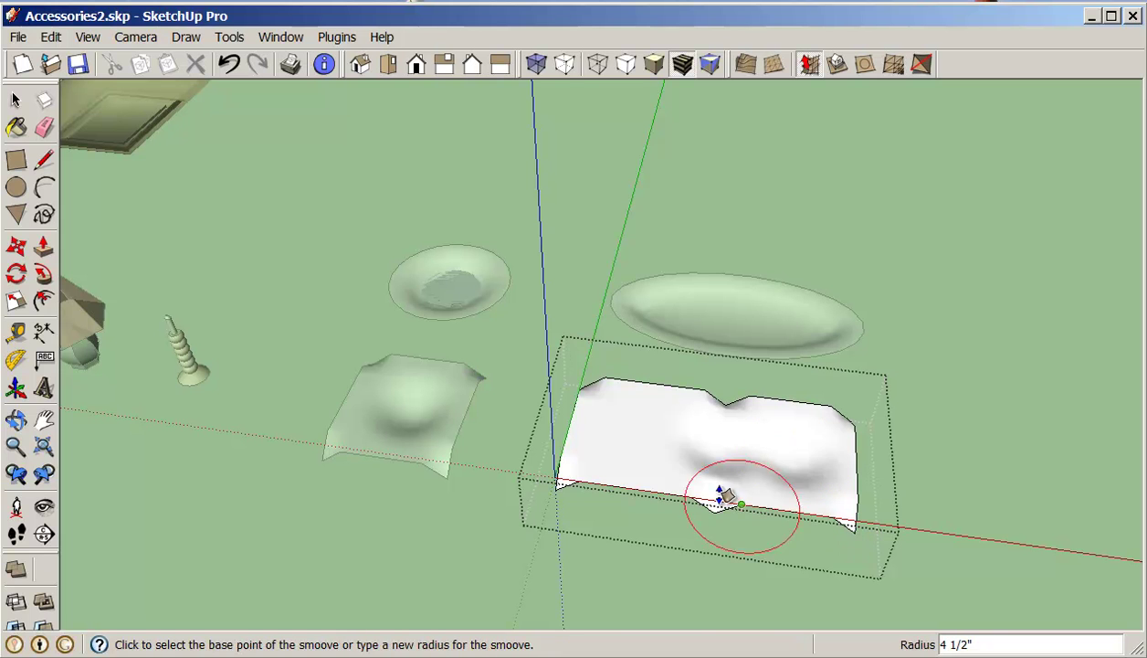
{"action": "left_click", "coordinate": [637, 435]}
{"action": "left_click", "coordinate": [717, 522]}
{"action": "middle_click_drag", "start_coordinate": [717, 523], "coordinate": [720, 402]}
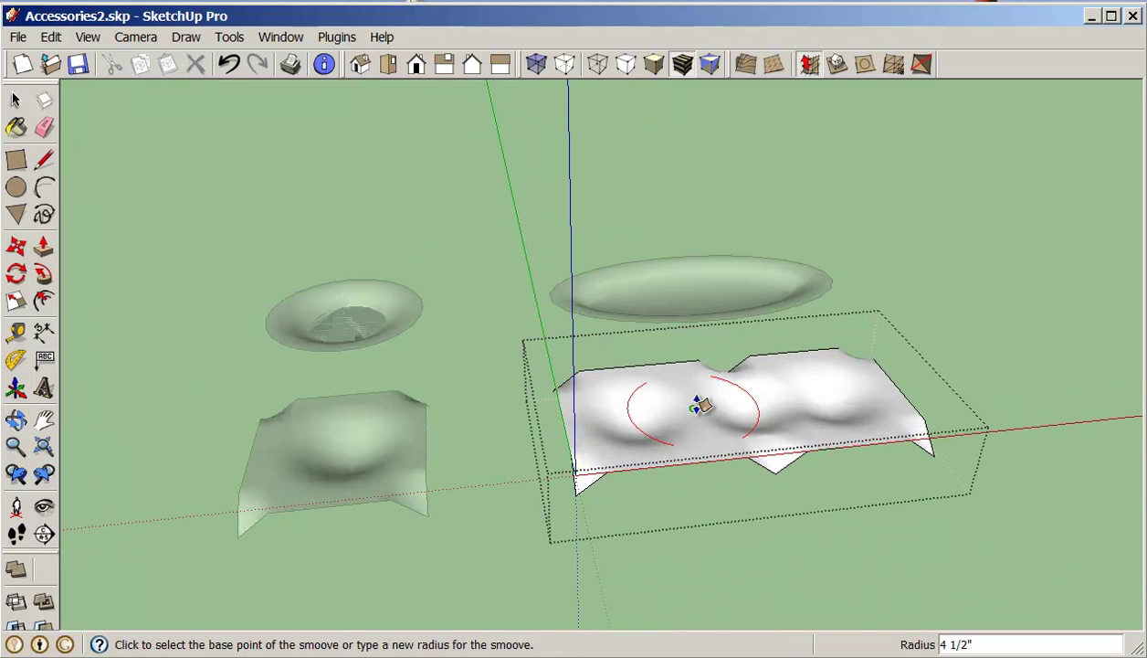
{"action": "left_click", "coordinate": [696, 408]}
{"action": "left_click", "coordinate": [777, 474]}
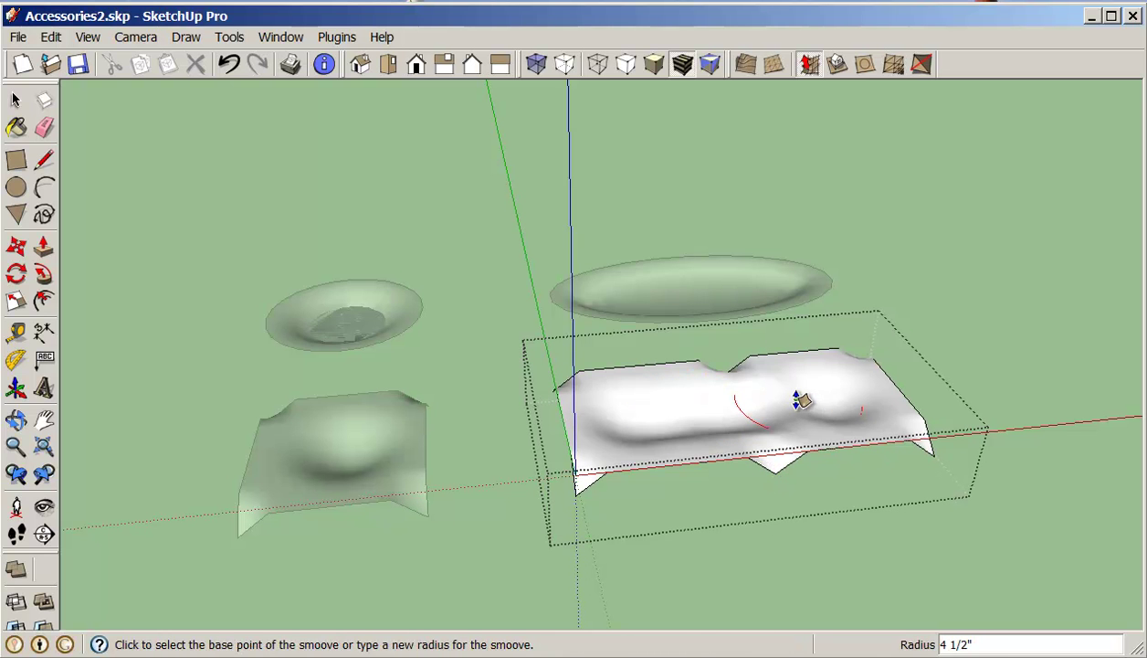
{"action": "left_click", "coordinate": [800, 397]}
{"action": "middle_click_drag", "start_coordinate": [940, 456], "coordinate": [756, 377]}
- Finish reshaping the long cloth and orbit to a low front view of the set
{"action": "left_click", "coordinate": [15, 99]}
{"action": "middle_click_drag", "start_coordinate": [219, 128], "coordinate": [263, 235]}
{"action": "left_click", "coordinate": [16, 127]}
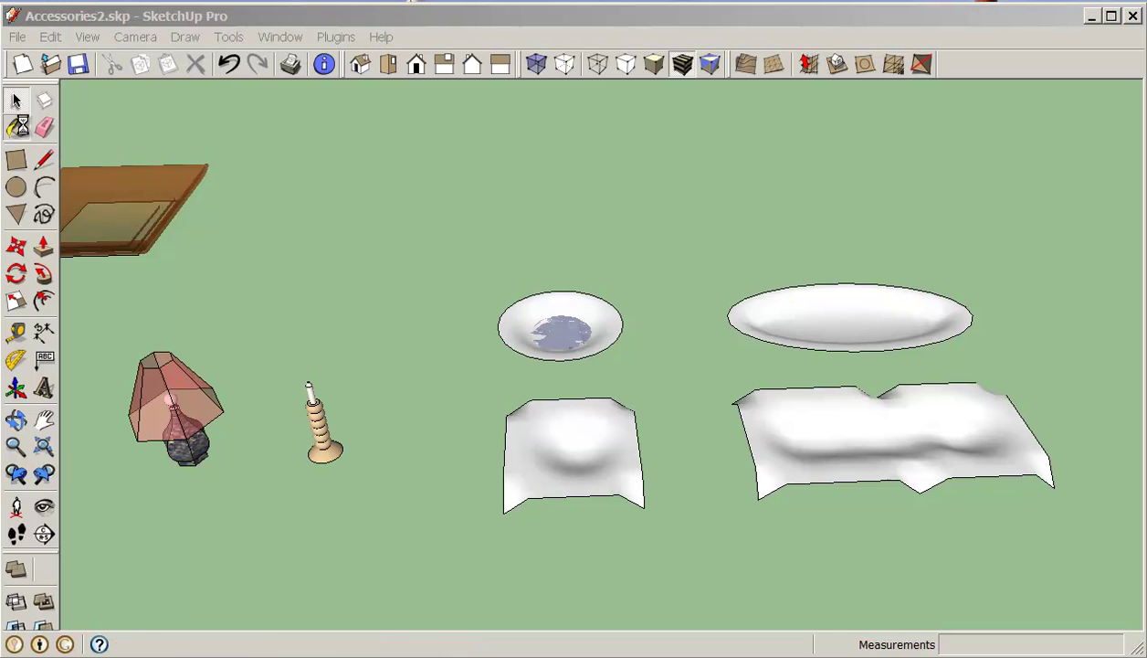
- Sample the tray's brown and paint the plate, both cloths and the oval platter with it
{"action": "left_click", "coordinate": [925, 288]}
{"action": "left_click", "coordinate": [203, 177]}
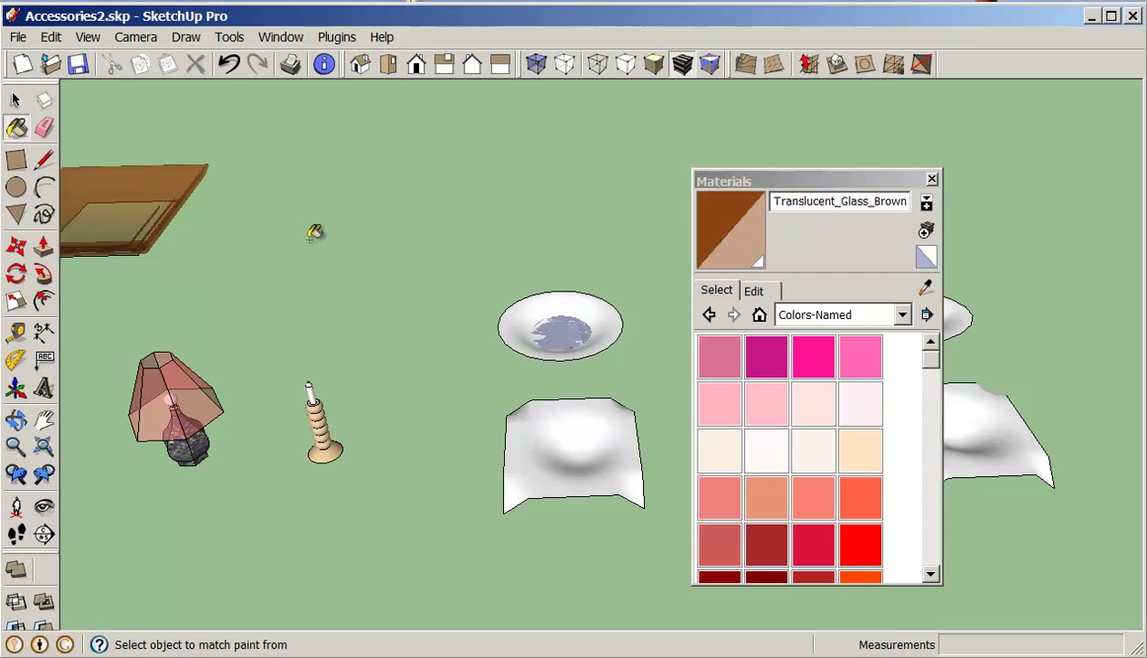
{"action": "left_click", "coordinate": [603, 320]}
{"action": "left_click", "coordinate": [598, 434]}
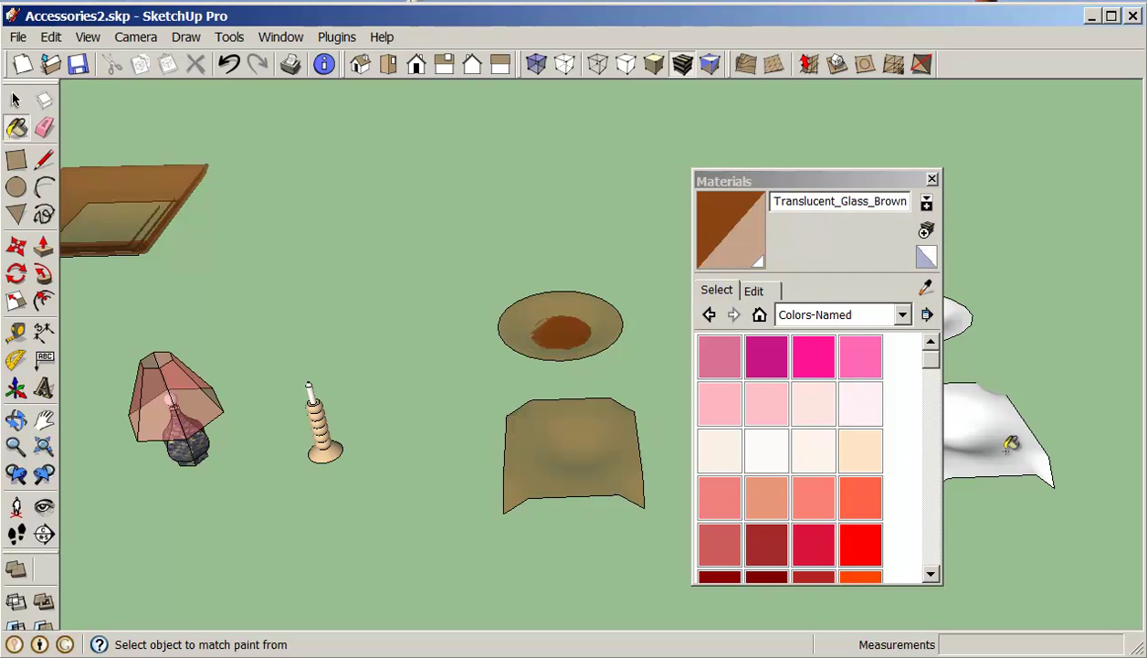
{"action": "left_click", "coordinate": [991, 439]}
{"action": "left_click_drag", "start_coordinate": [799, 178], "coordinate": [562, 152]}
{"action": "left_click", "coordinate": [894, 305]}
{"action": "mouse_move", "coordinate": [895, 305]}
{"action": "middle_mouse_down"}
{"action": "mouse_move", "coordinate": [882, 372]}
{"action": "mouse_move", "coordinate": [718, 227]}
{"action": "middle_mouse_up"}
{"action": "left_click", "coordinate": [696, 154]}
- Paint the plate's hollow Translucent_Glass_Brown inside its group, then close the group
{"action": "middle_click_drag", "start_coordinate": [768, 328], "coordinate": [650, 334]}
{"action": "scroll", "coordinate": [602, 285], "scroll_direction": "up", "scroll_amount": 3}
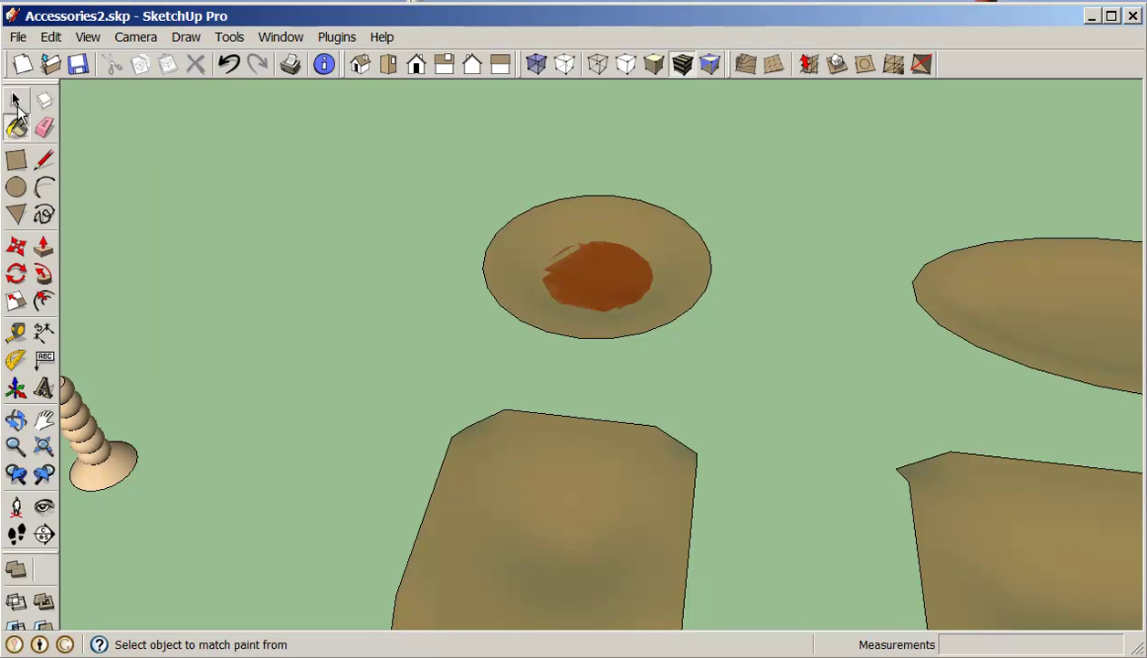
{"action": "left_click", "coordinate": [17, 103]}
{"action": "double_click", "coordinate": [517, 309]}
{"action": "left_click", "coordinate": [15, 128]}
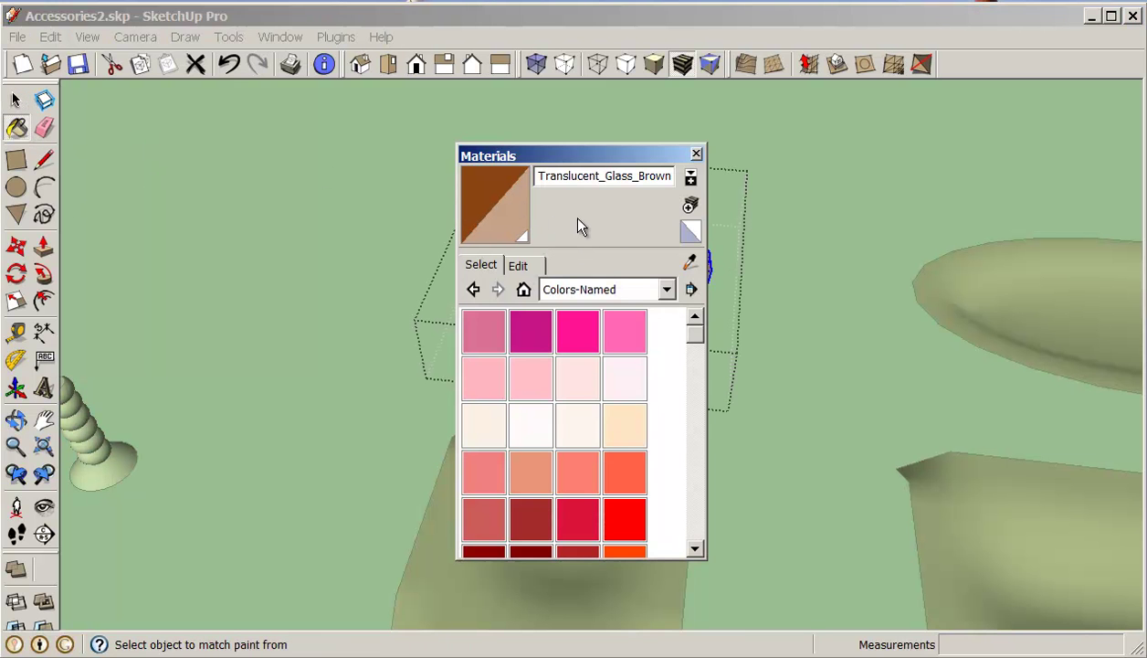
{"action": "left_click_drag", "start_coordinate": [589, 161], "coordinate": [920, 187]}
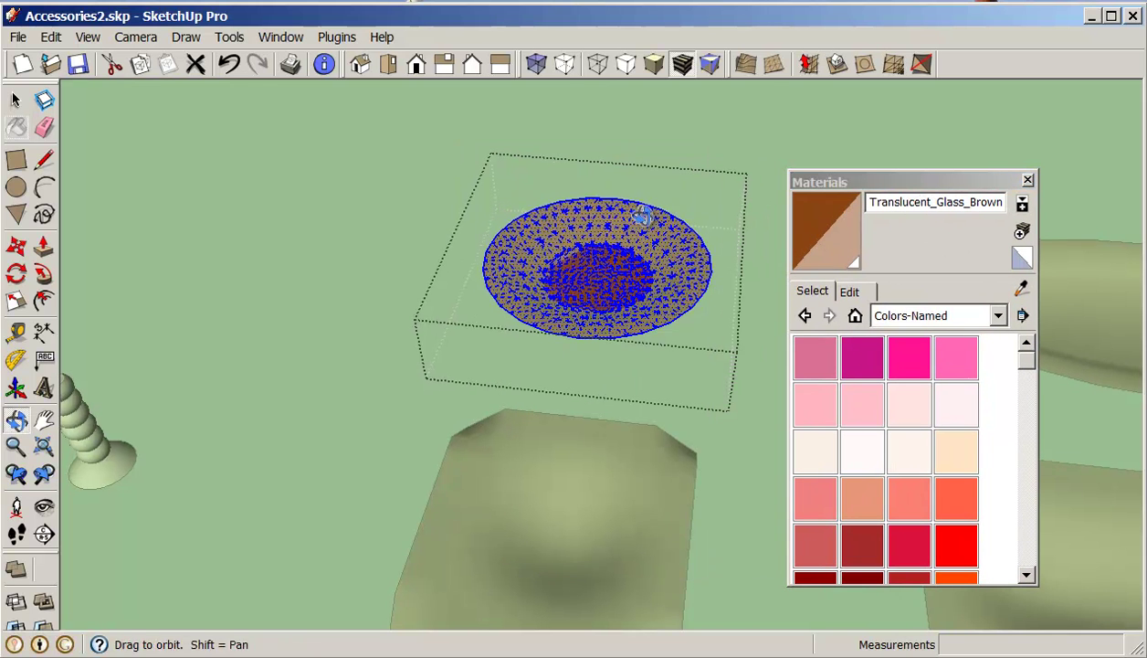
{"action": "key", "text": "space"}
{"action": "left_click", "coordinate": [366, 247]}
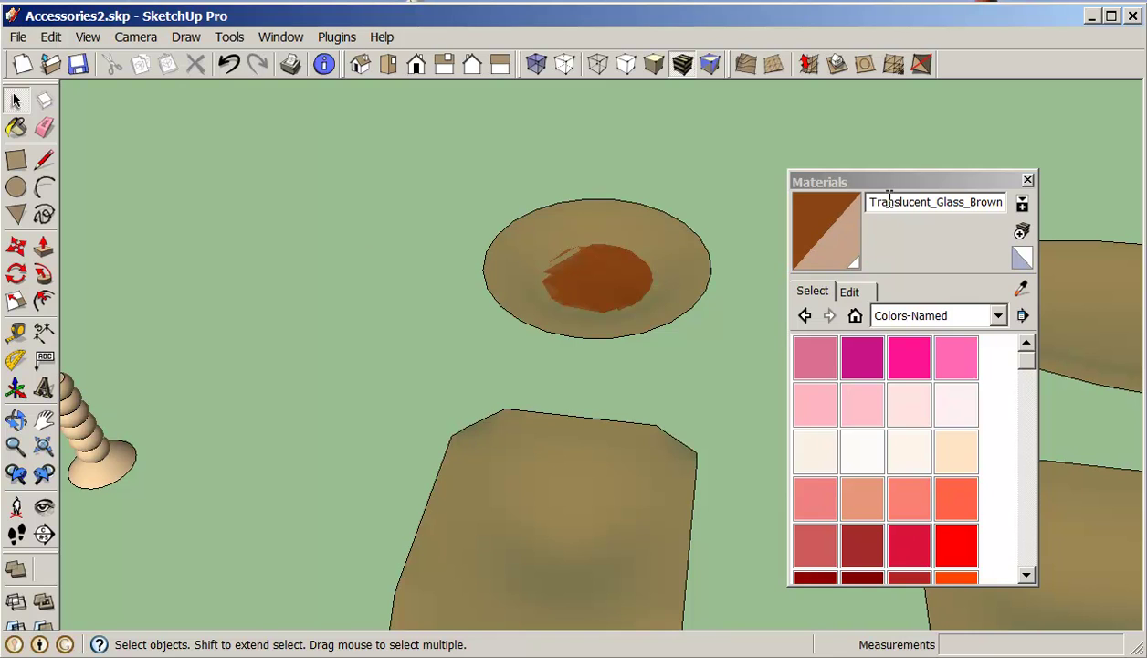
{"action": "left_click", "coordinate": [1027, 180]}
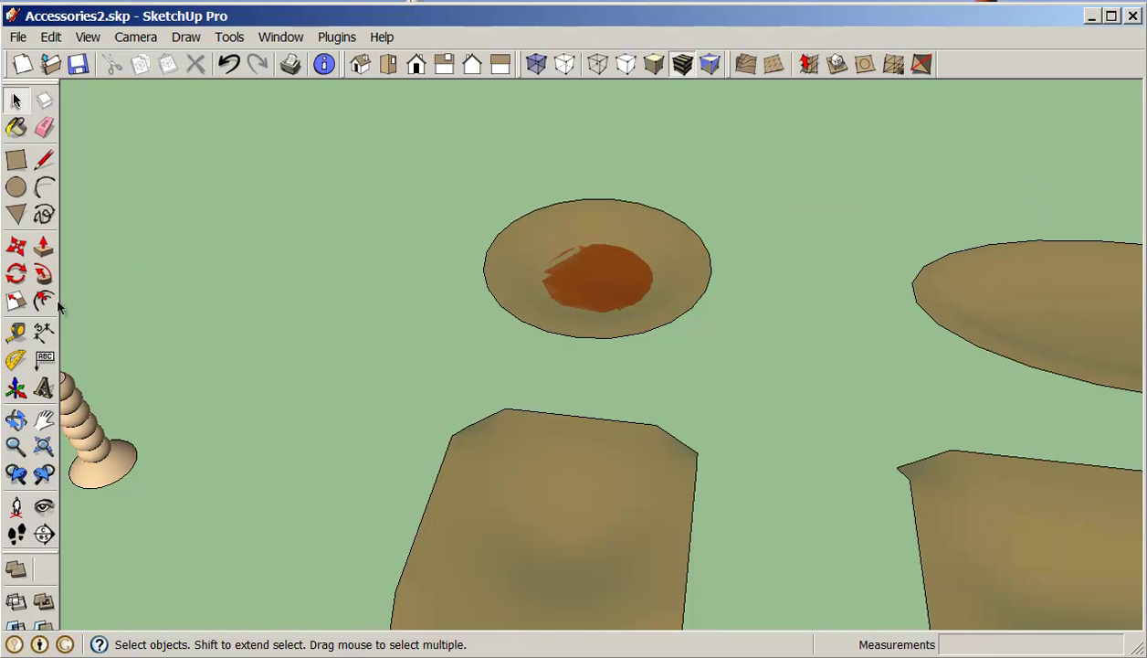
- Zoom Extents to fit the whole accessories set in view
{"action": "left_click", "coordinate": [47, 461]}
{"action": "middle_click", "coordinate": [556, 422]}
{"action": "middle_click", "coordinate": [592, 419]}
{"action": "middle_click_drag", "start_coordinate": [592, 418], "coordinate": [587, 419], "text": "shift"}
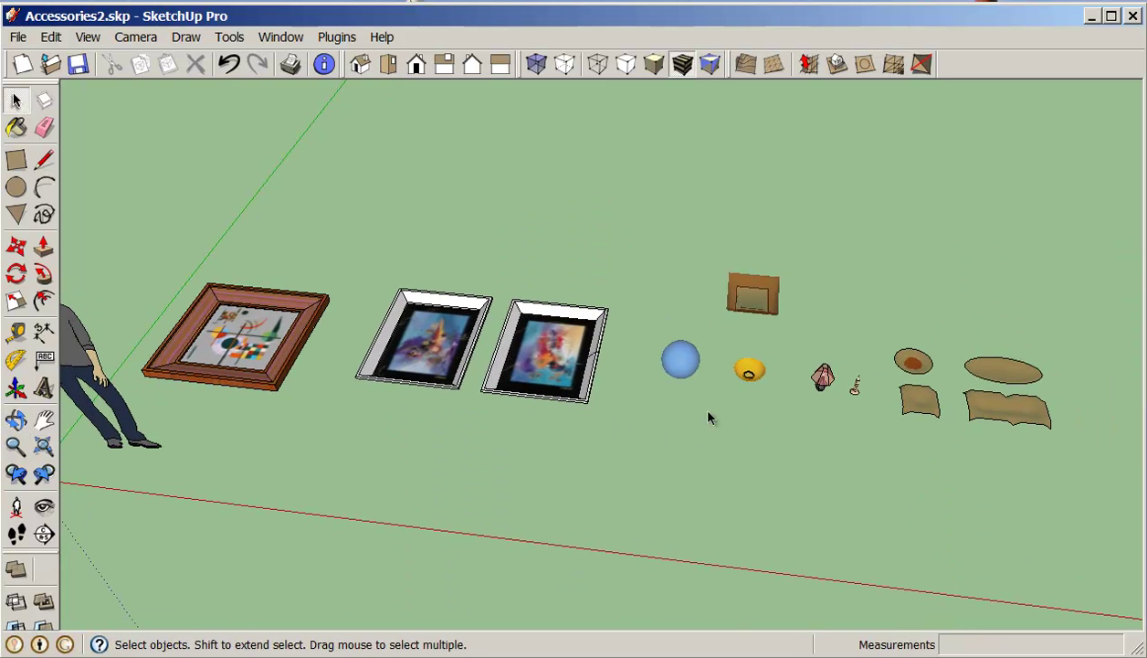